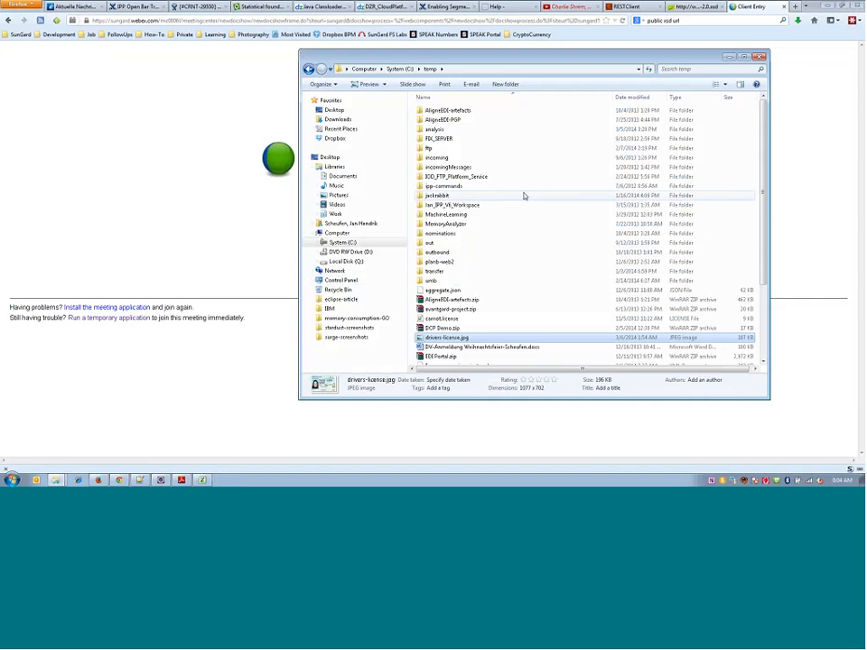
- Close the temp folder window and bring Firefox to the front
click(98, 481)
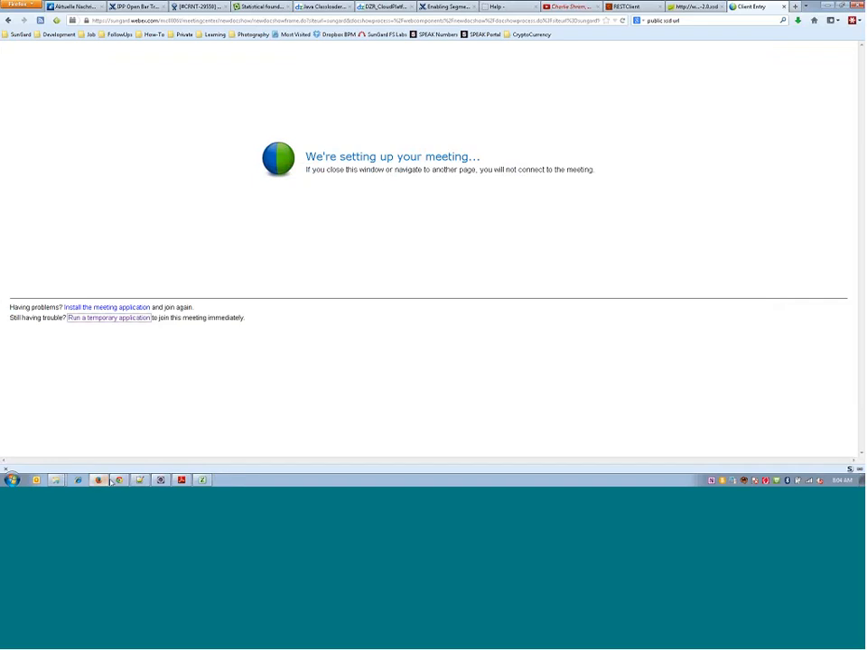
mouse_move(114, 482)
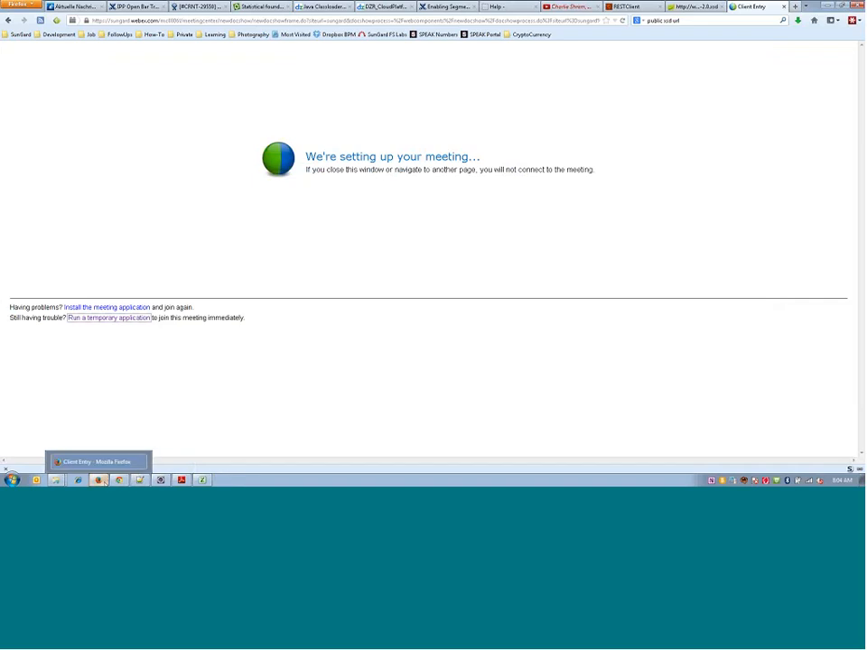
click(105, 482)
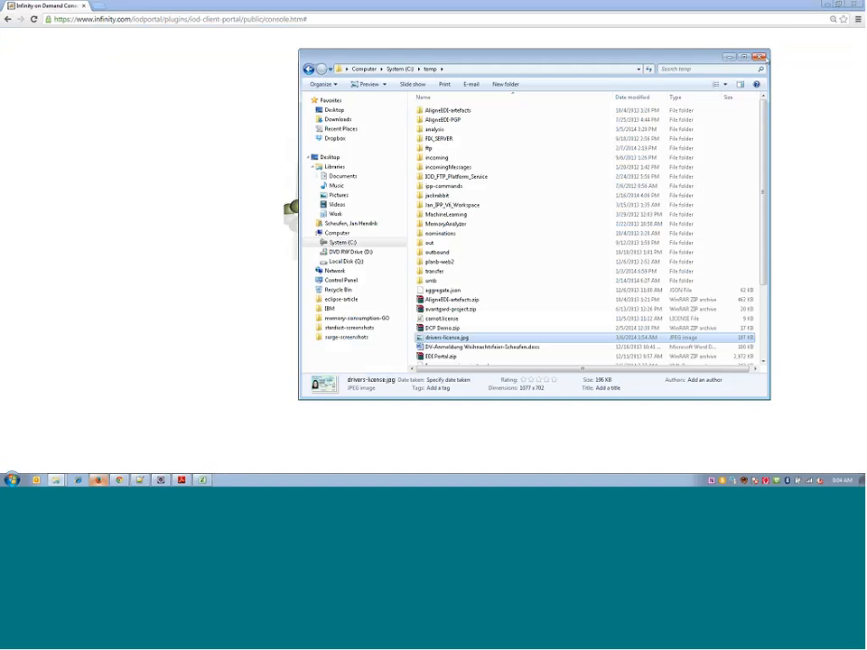
click(759, 56)
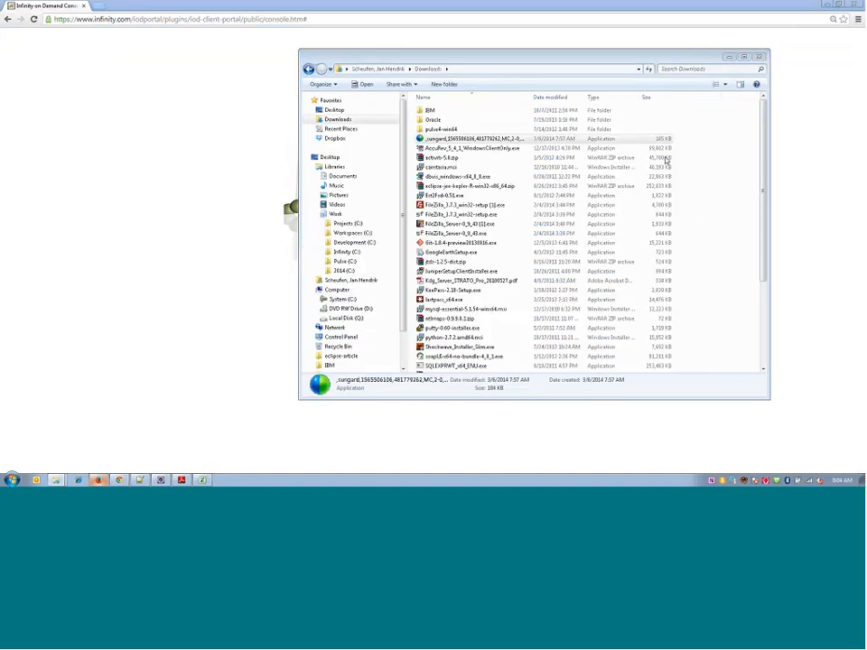
click(105, 483)
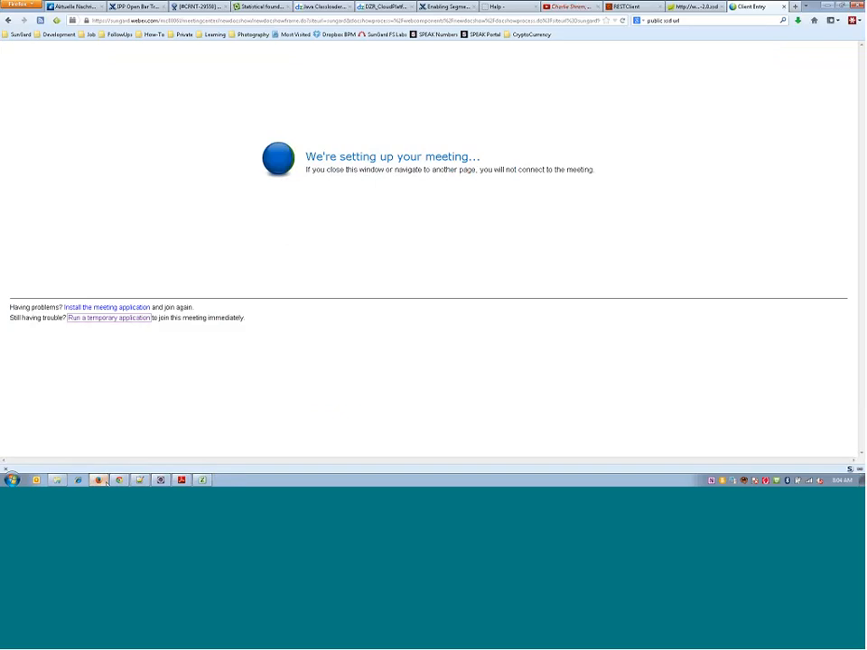
- Follow the Create Solution link for the Data Modeling unit on the IPP Open Bar Training wiki page
click(142, 7)
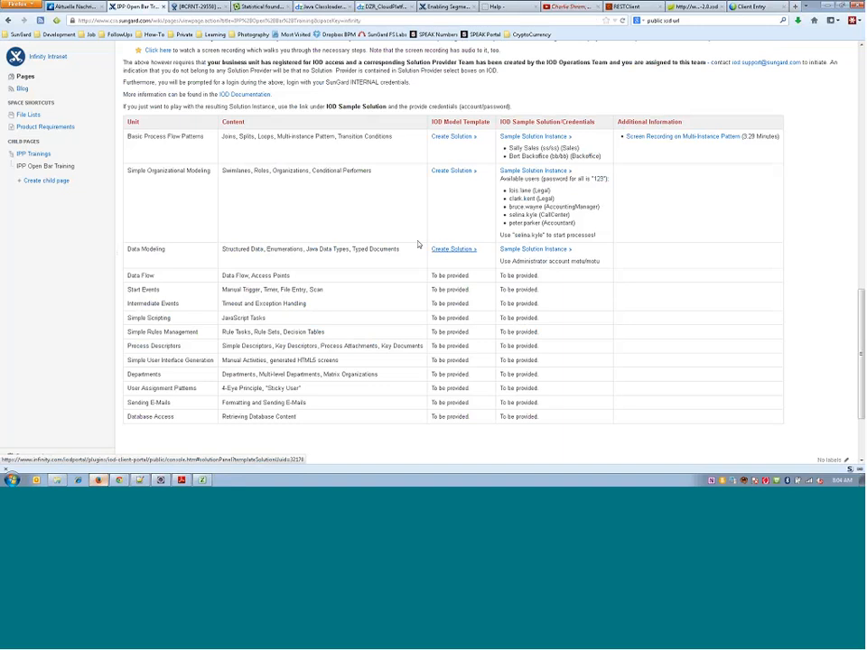
scroll(256, 295, up, 1)
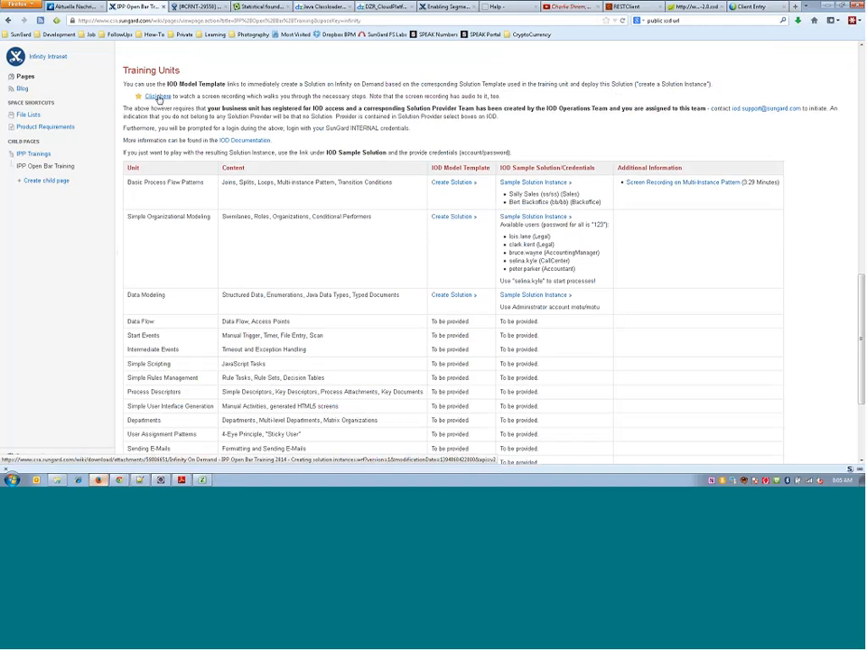
scroll(452, 262, up, 1)
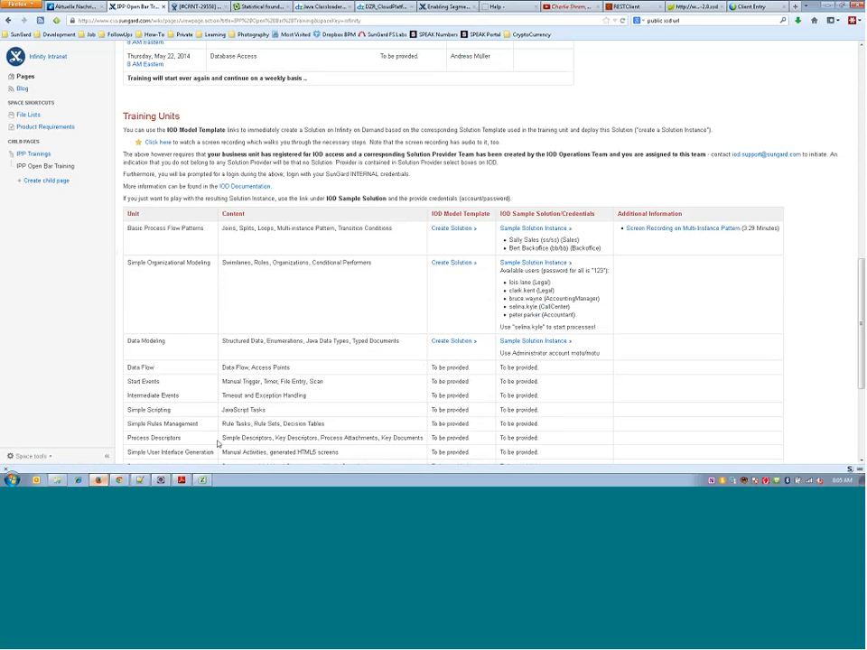
click(453, 342)
- Switch to the Infinity on Demand console in Chrome and log in with the account name and password
click(120, 480)
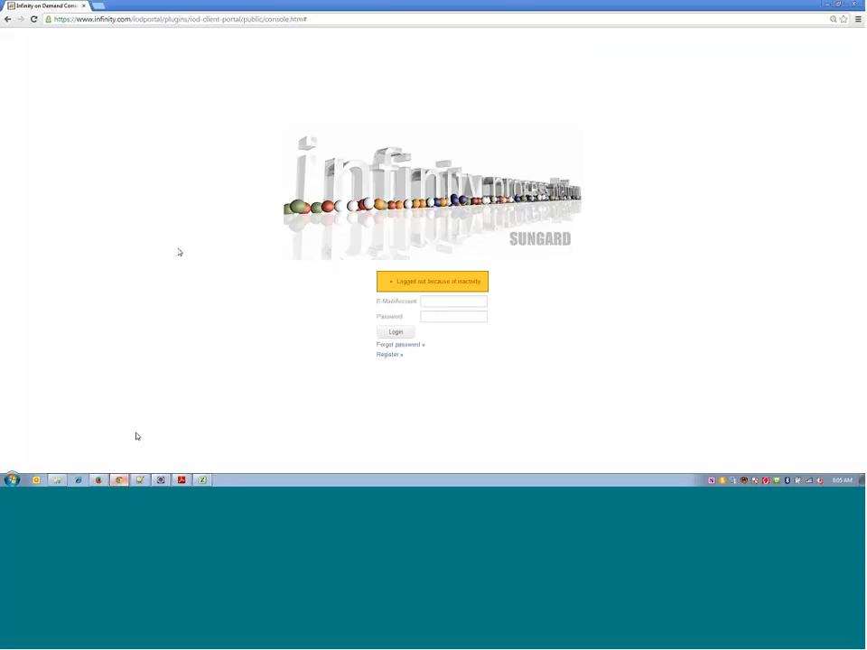
click(422, 301)
key(Tab)
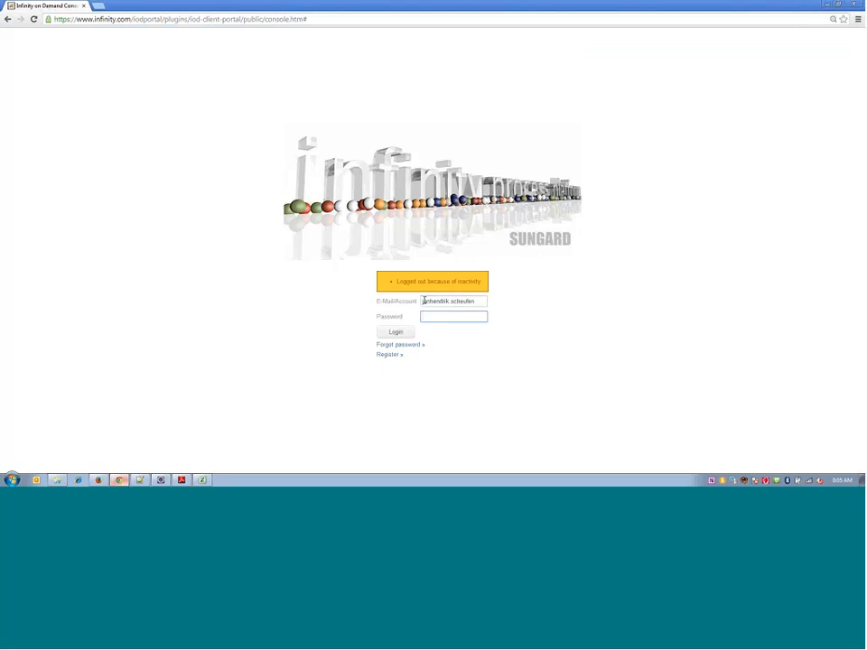
text(*********)
click(398, 332)
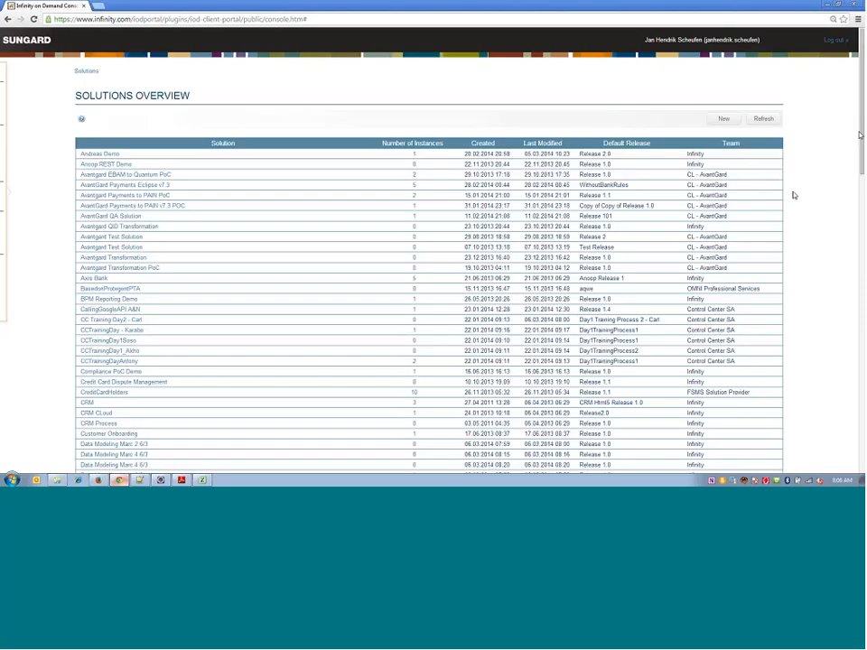
- Open the Data Modeling Examples model from Release 1.0 of the IPP Open Bar Training: Data Modeling solution
drag(863, 133, 862, 401)
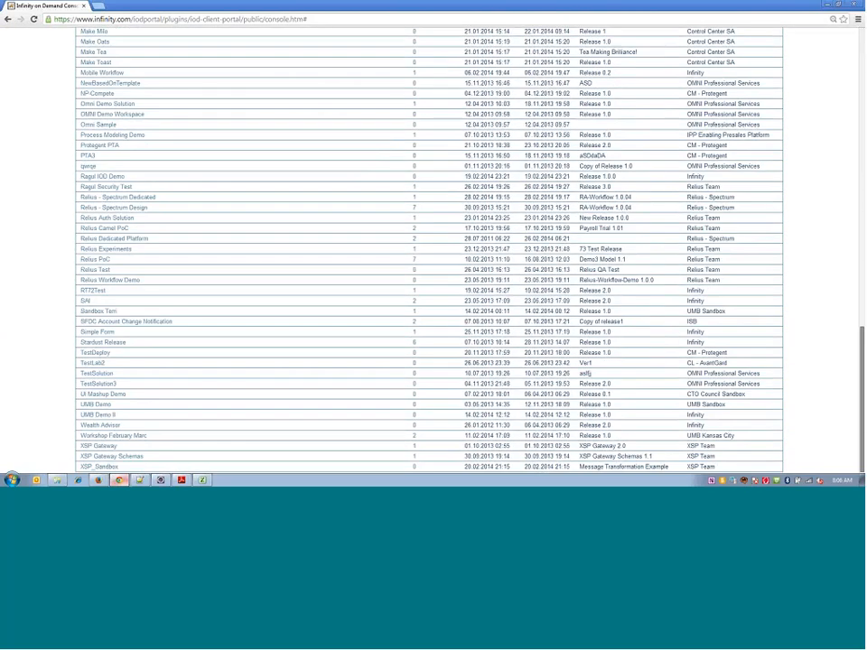
scroll(522, 269, up, 10)
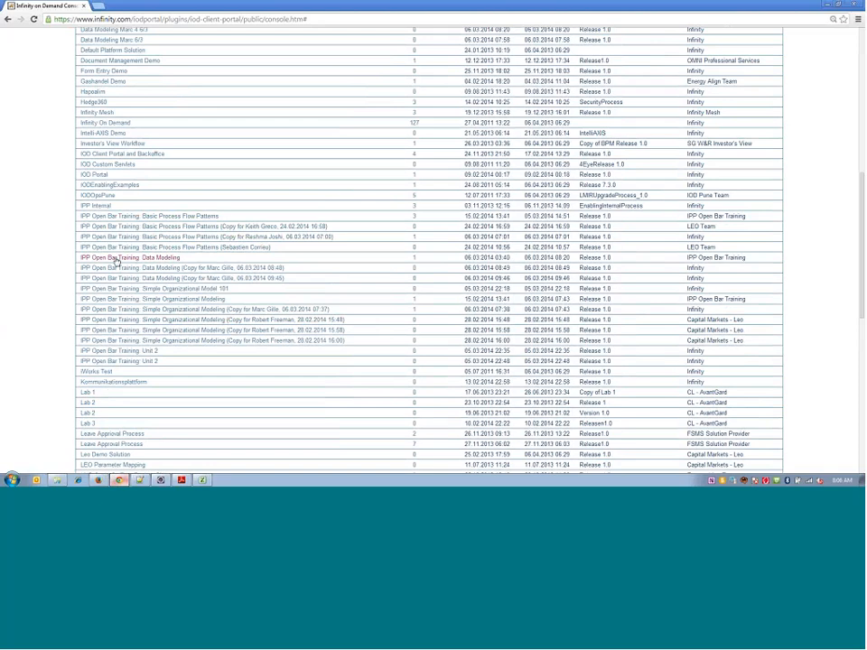
click(114, 259)
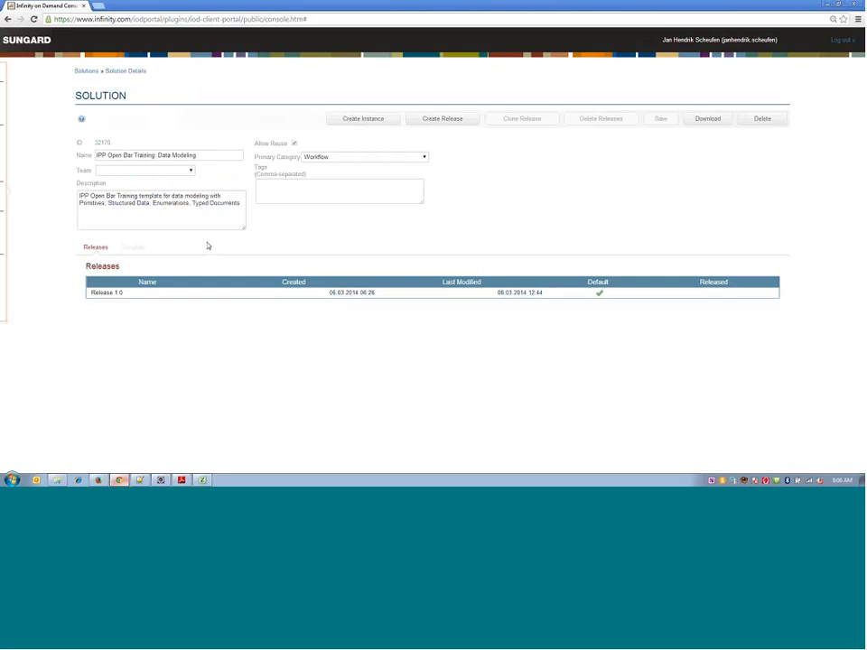
click(105, 295)
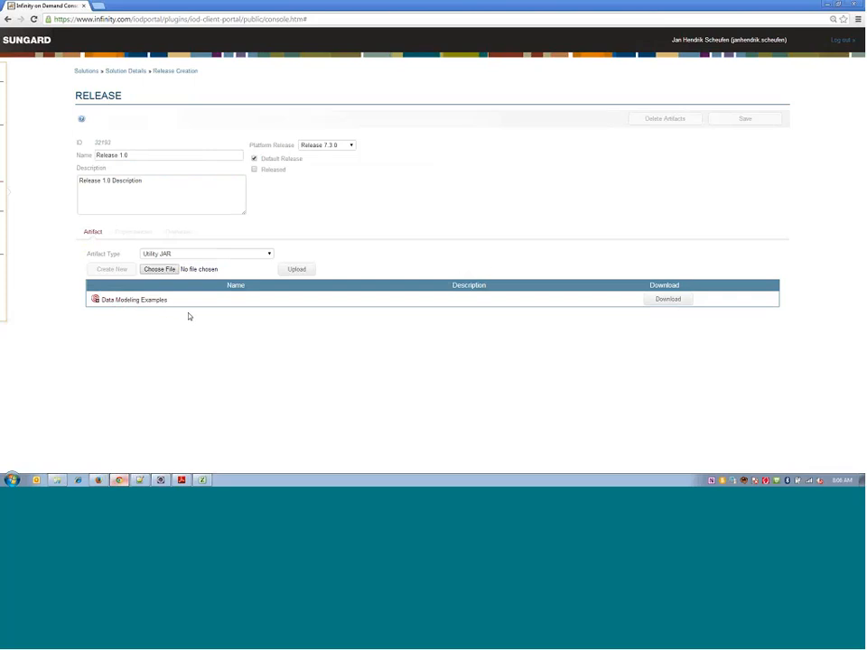
click(129, 301)
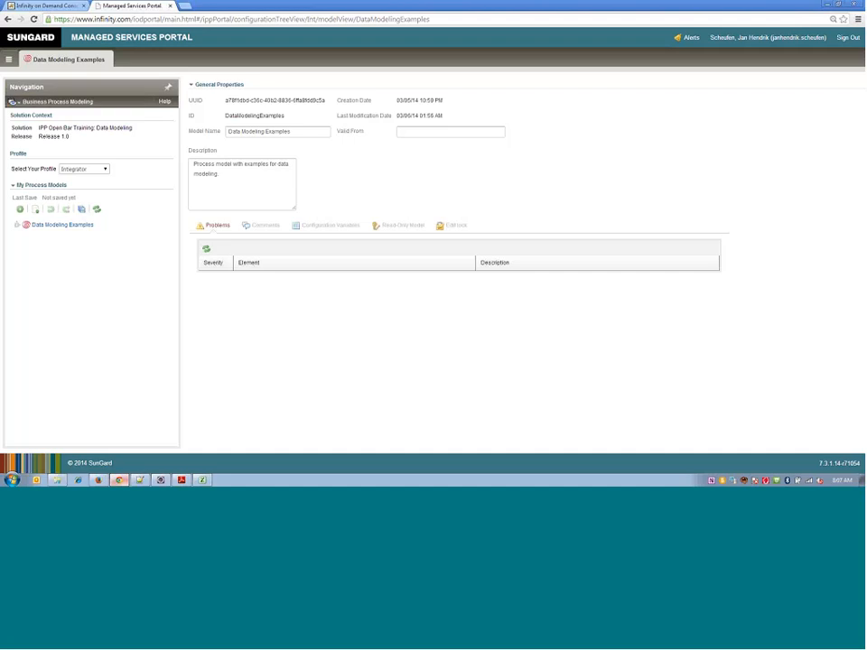
- Create a primitive data item under Data in the Data Modeling Examples model
click(18, 225)
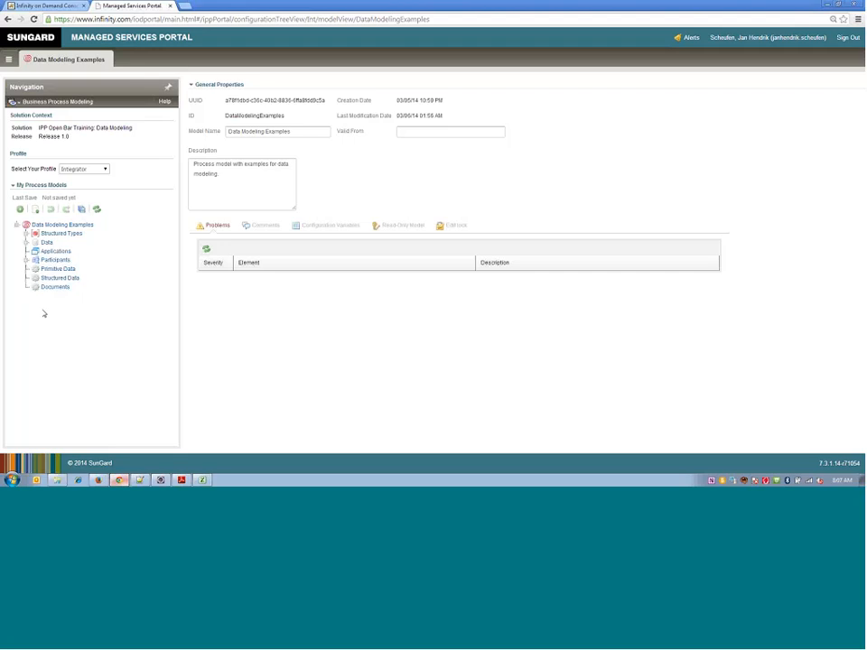
click(26, 242)
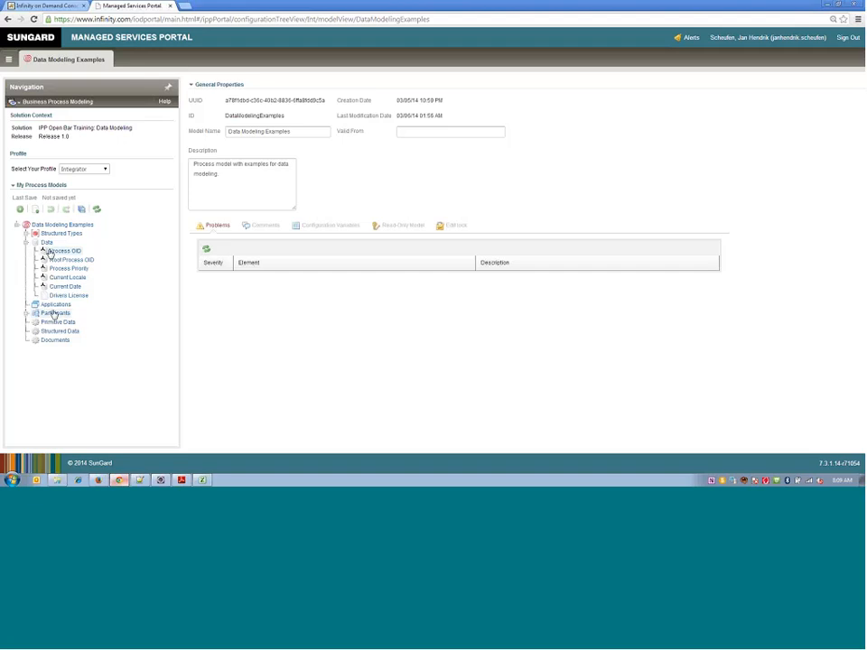
right_click(47, 245)
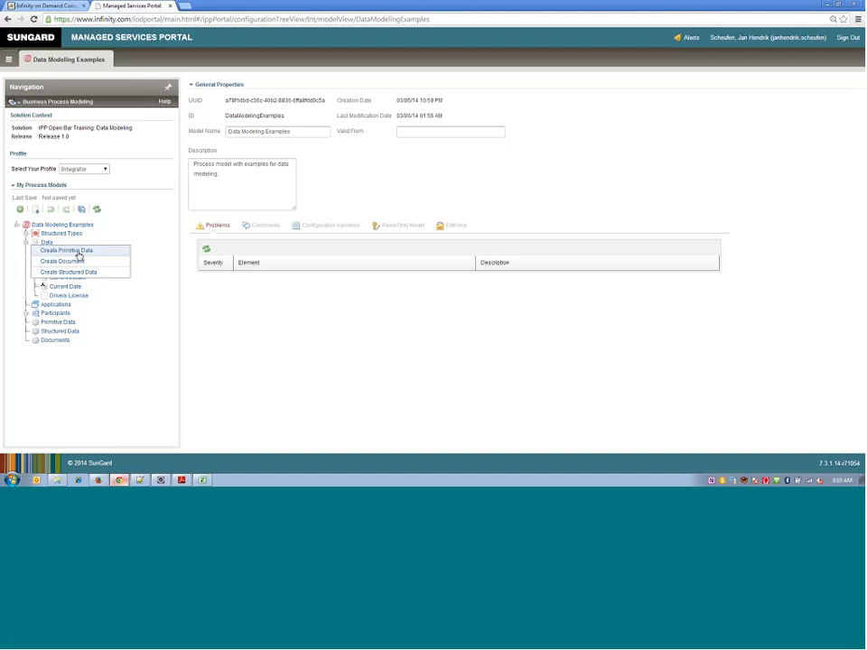
click(78, 253)
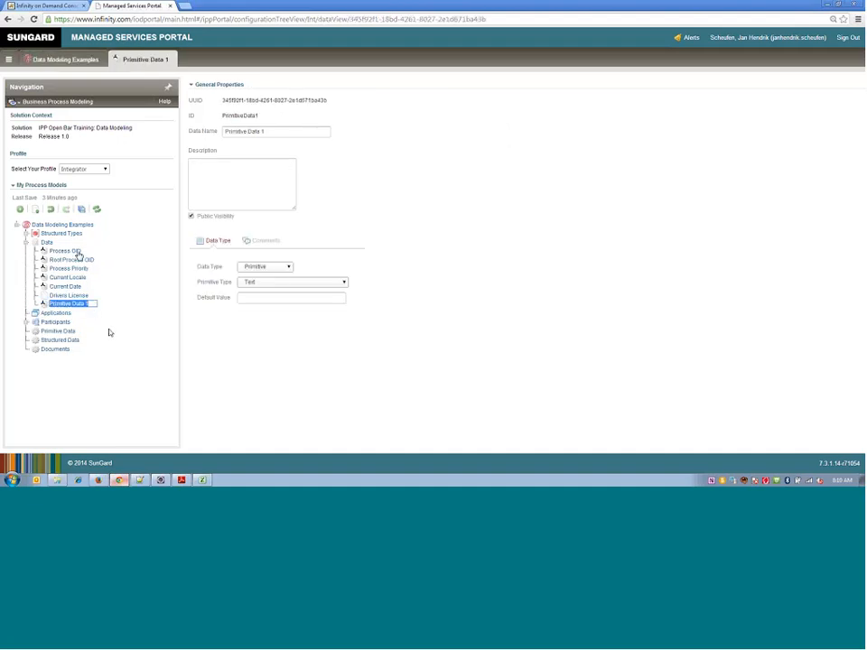
- Name the new primitive data item sdfsdfs
text(Bidjsldjfsl)
key(BackSpace)
key(BackSpace)
key(BackSpace)
key(BackSpace)
key(BackSpace)
key(BackSpace)
key(BackSpace)
key(BackSpace)
text(sdfs)
key(Return)
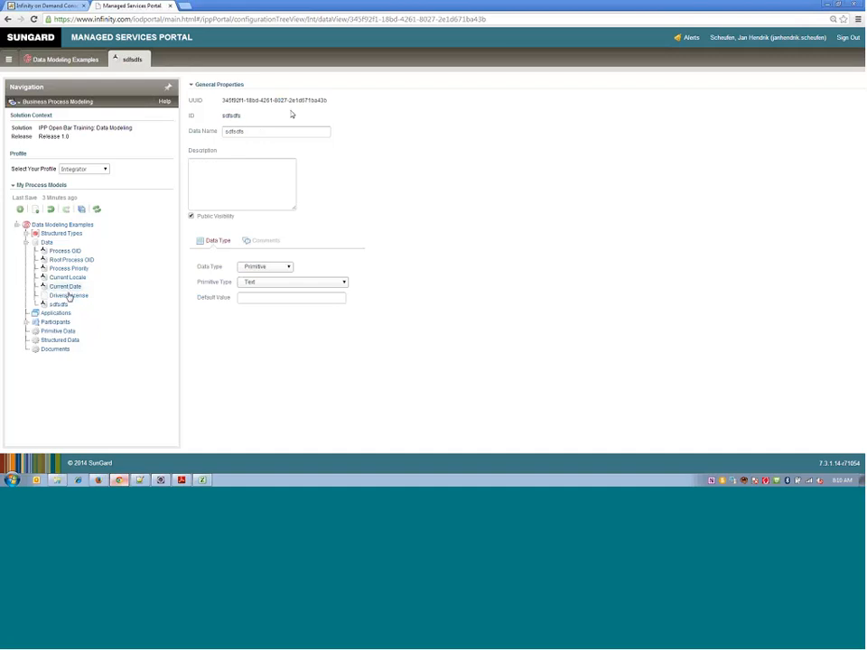
- Rename the new primitive data item as Approved
click(63, 308)
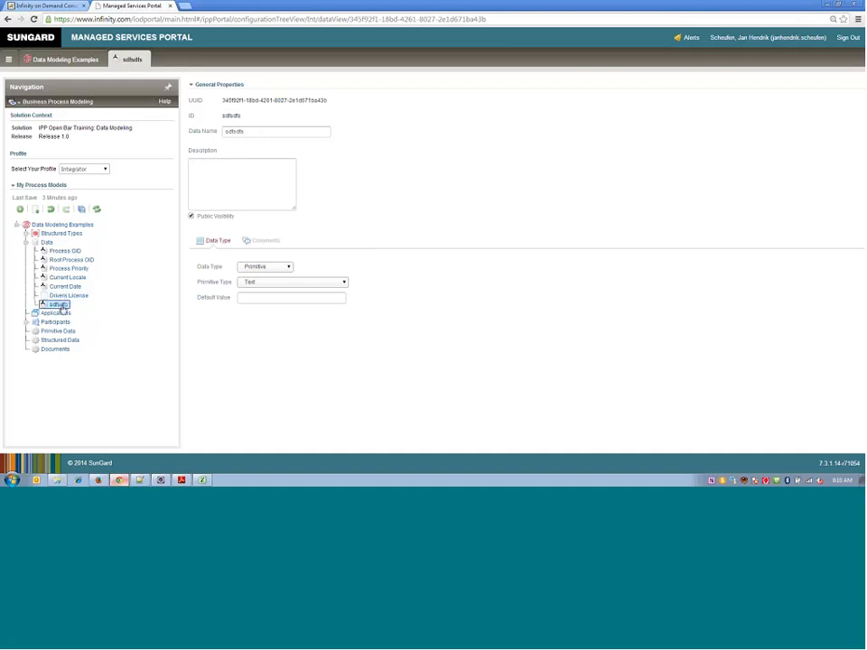
double_click(235, 132)
text(Approved)
key(Tab)
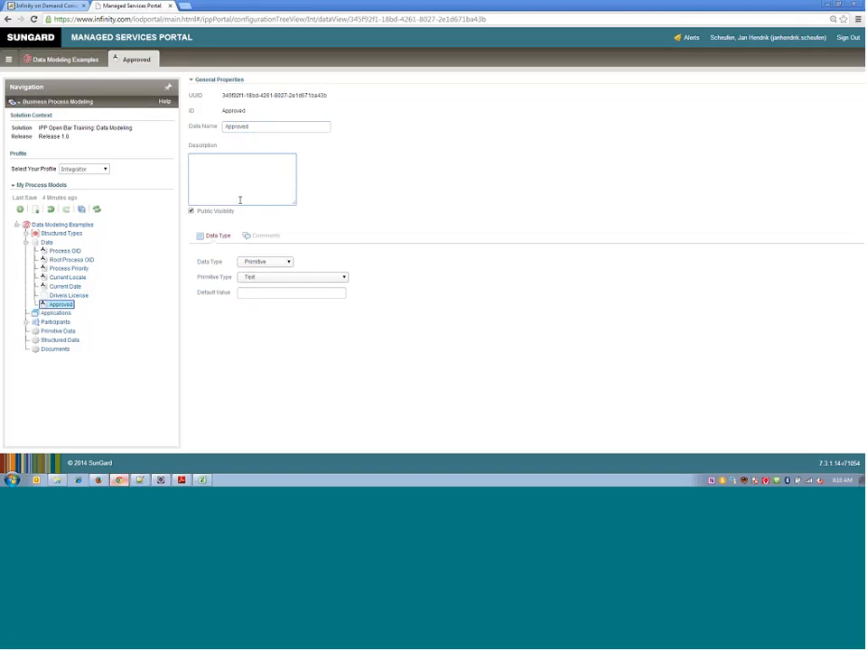
- Describe the Approved data as "This data captures the approved decision by the manager"
text(Thi)
text(s)
text( data ca)
text(pu)
text(ures the)
text( ap)
text(proved da)
text(cision)
text( by the manag)
text(er)
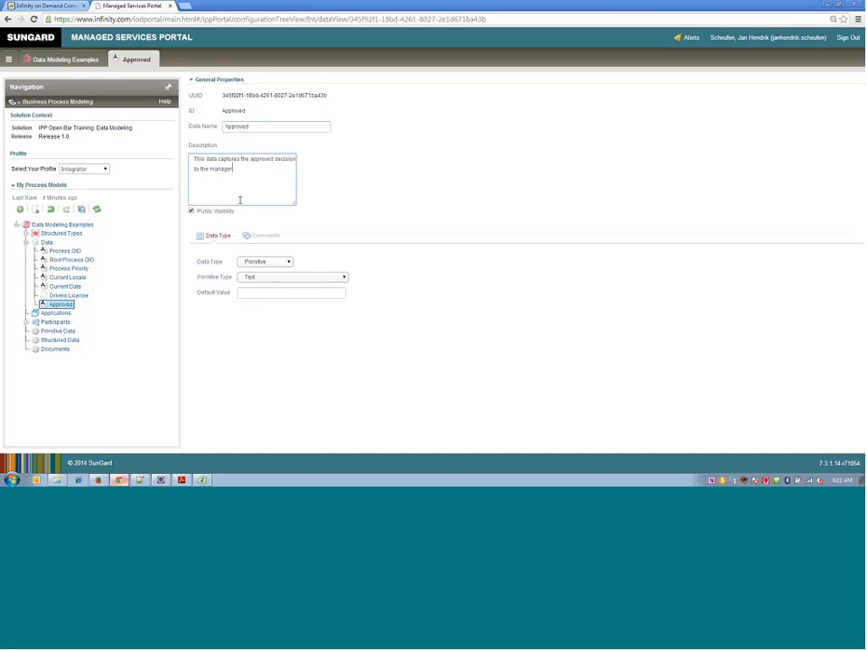
- Set the primitive type of Approved to Boolean (True, False) and save all models
click(257, 278)
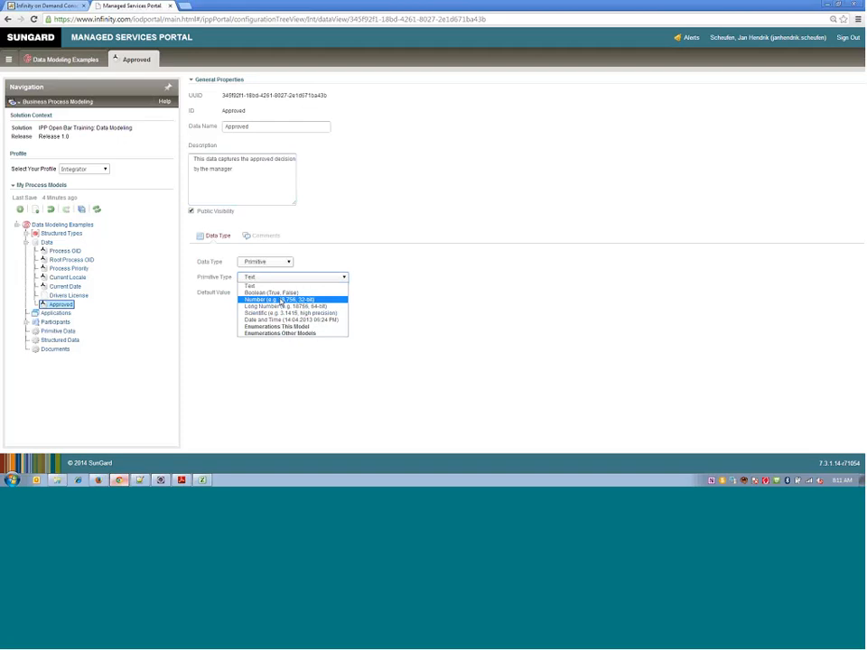
click(278, 295)
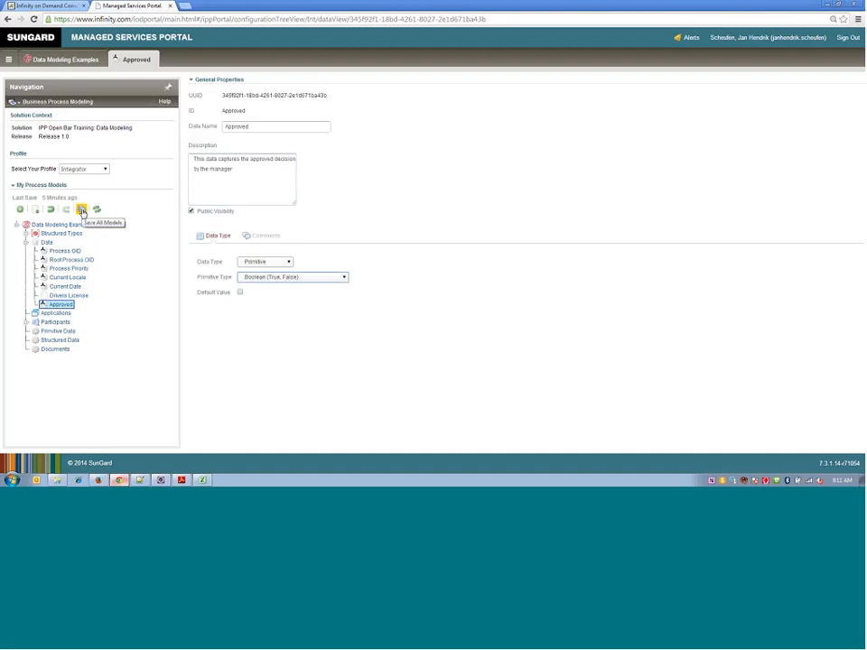
click(81, 211)
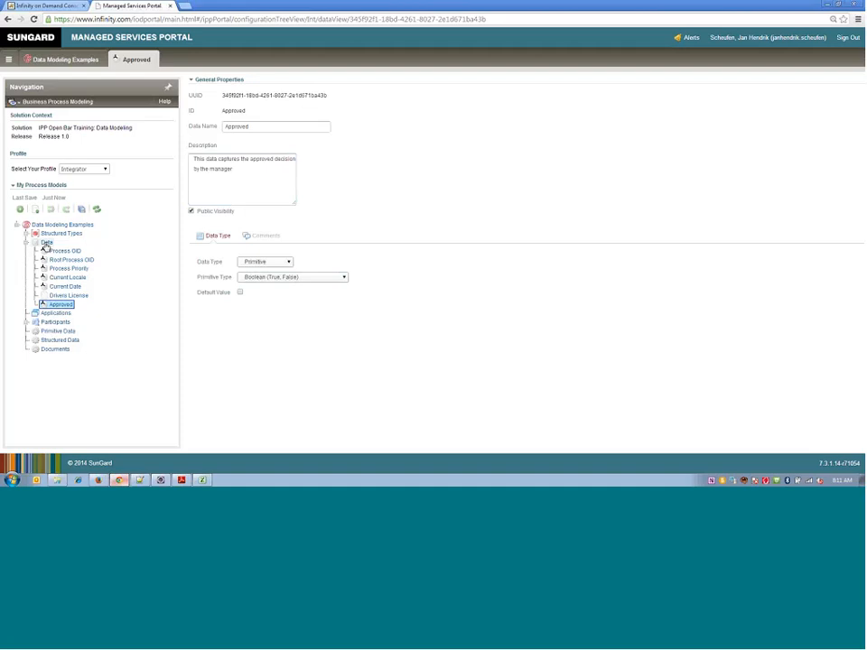
- Create a second primitive data item under Data and name it Full Name
right_click(46, 244)
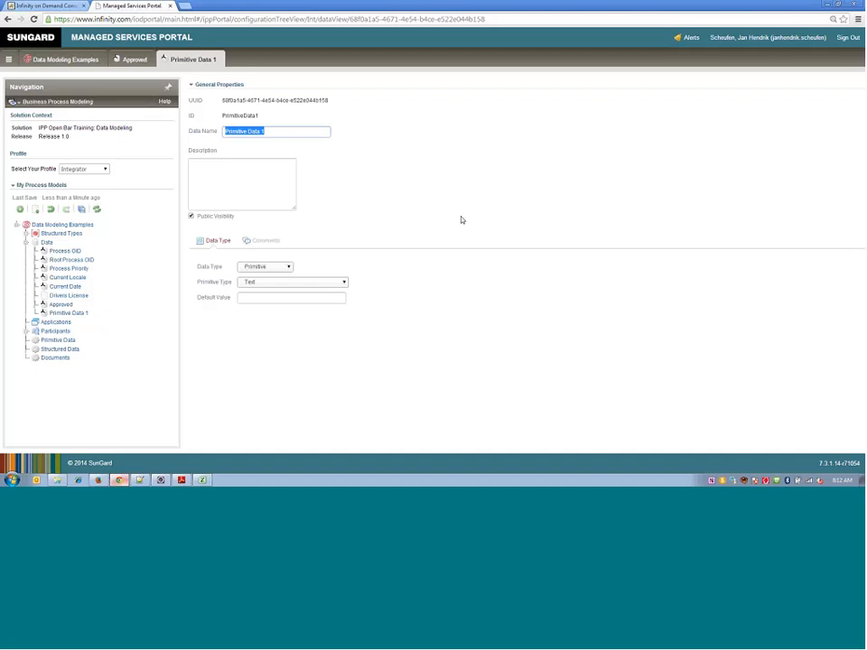
text(Full Name)
- Describe the Full Name data as "The full name of the applicant" and save all models
click(254, 201)
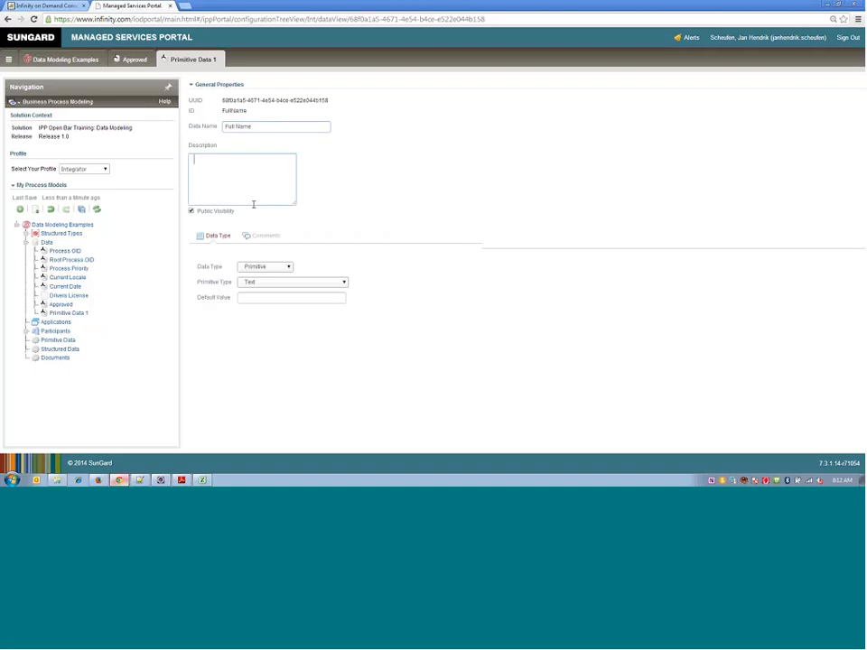
text(The fu)
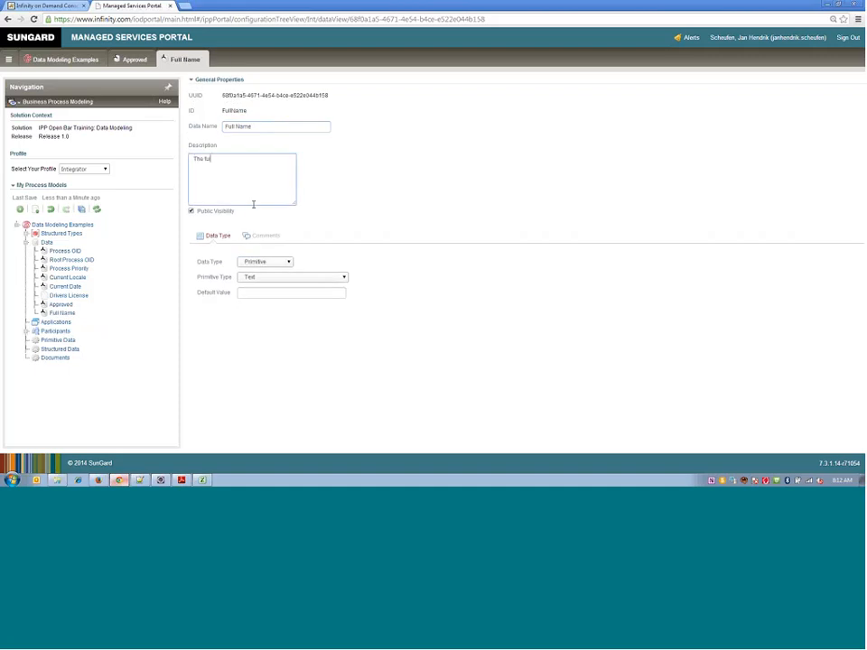
text(ll name of the a)
text(pplic)
text(at)
text(nt)
click(82, 210)
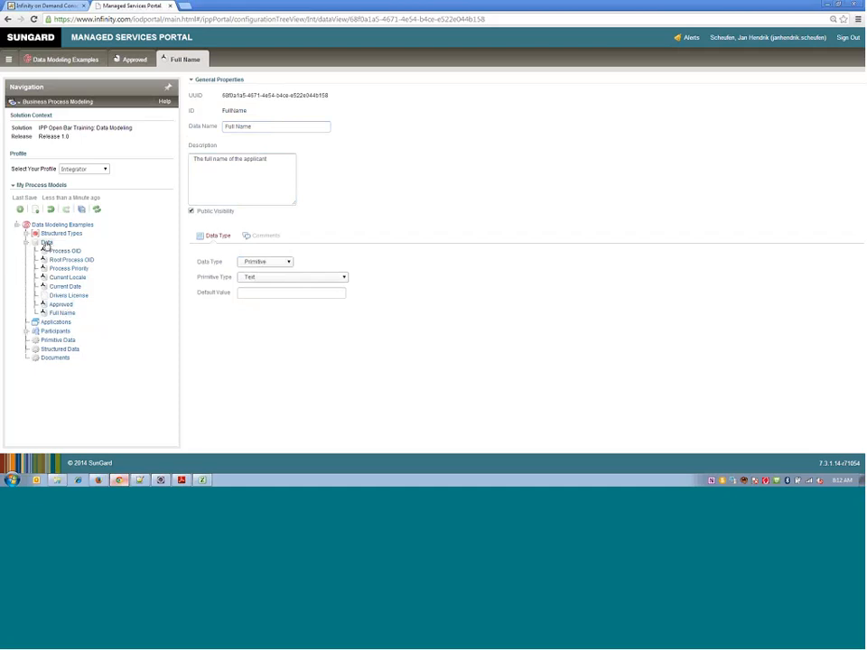
- Place the Approved and Full Name data in the Default Lane of the Primitive Data process, beside the Enter Primitives activity
click(54, 342)
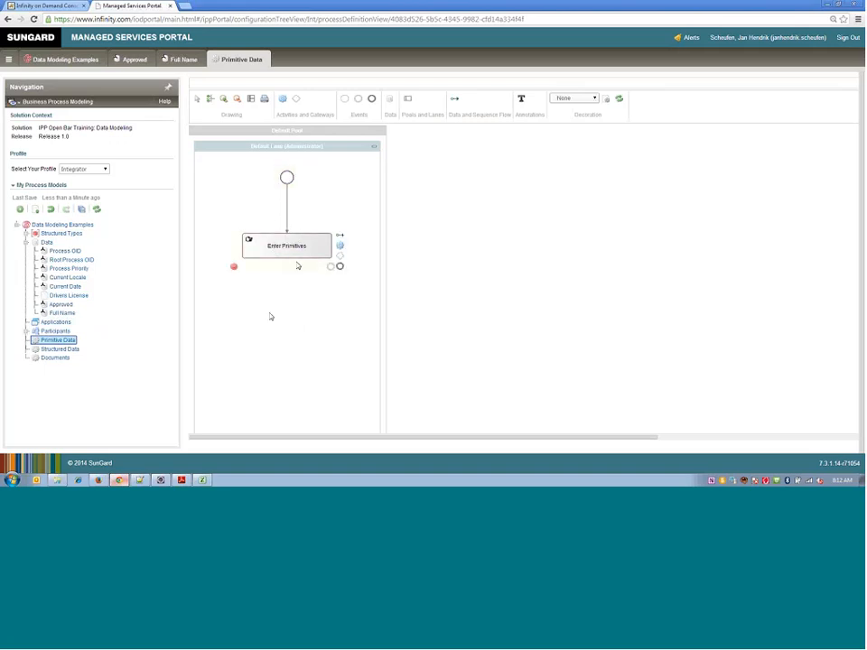
click(284, 247)
mouse_move(59, 309)
mouse_down()
mouse_move(220, 301)
mouse_move(217, 283)
mouse_up()
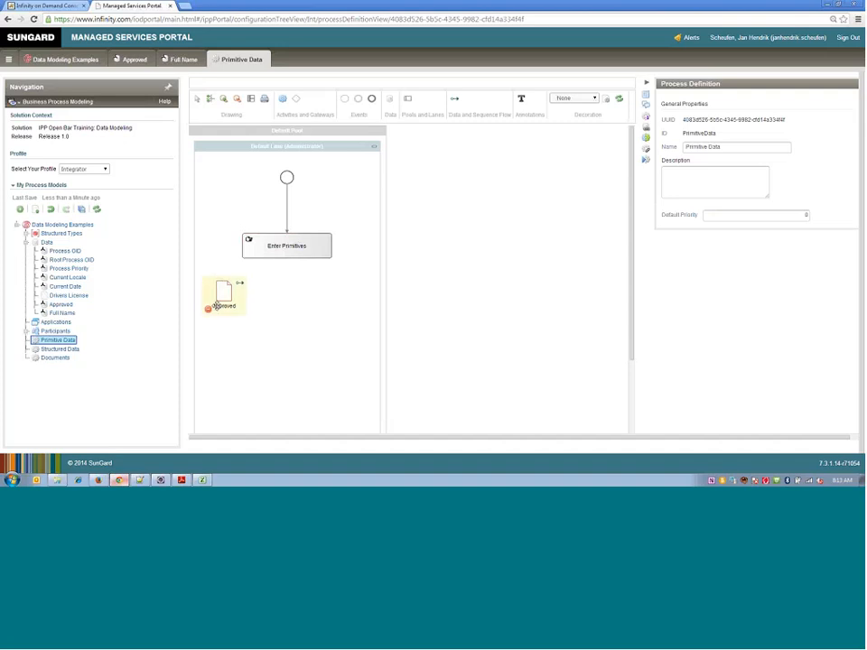
drag(108, 320, 214, 198)
drag(222, 289, 218, 289)
mouse_move(222, 207)
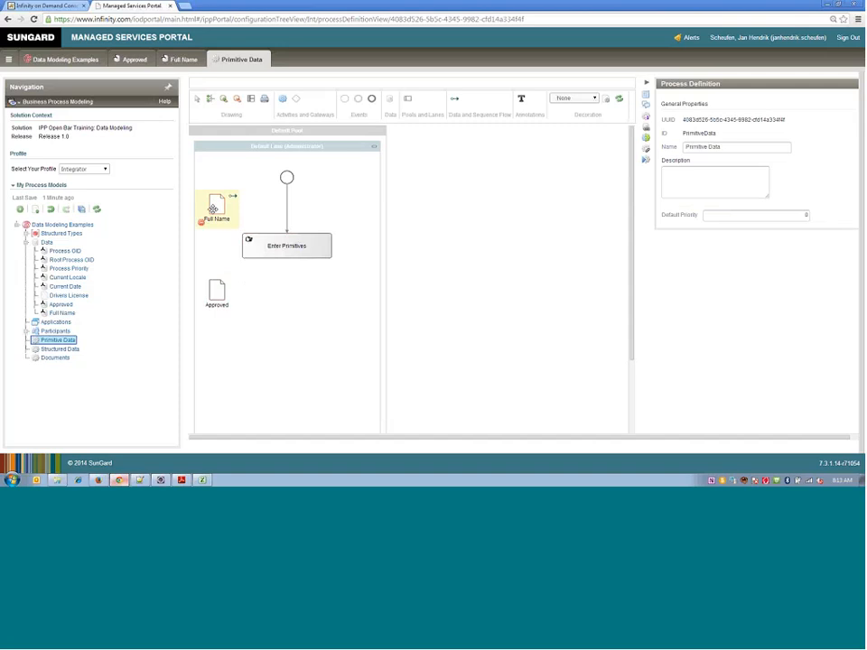
- Connect the Full Name data to the Enter Primitives activity and make the data flow both input and output
mouse_move(282, 246)
click(232, 198)
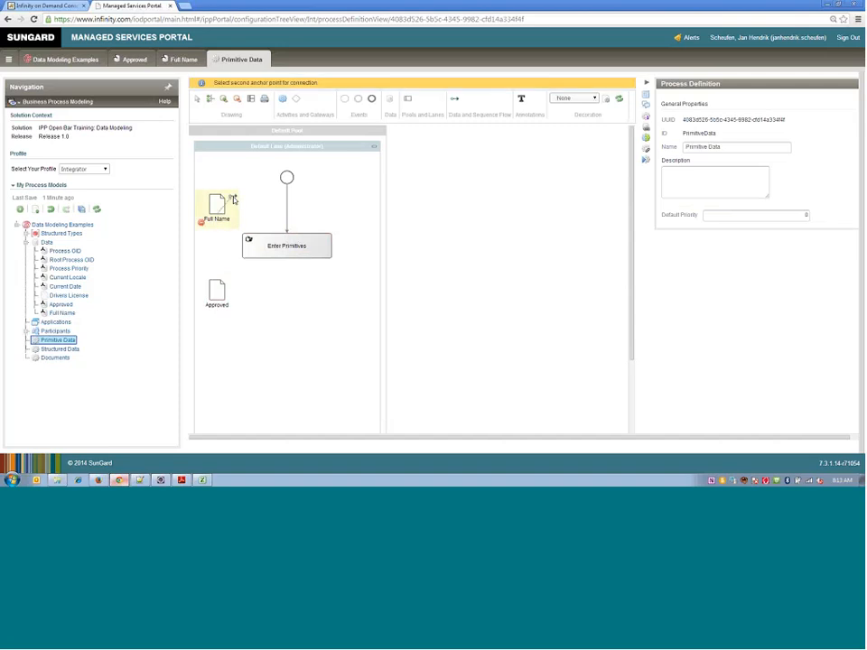
click(247, 245)
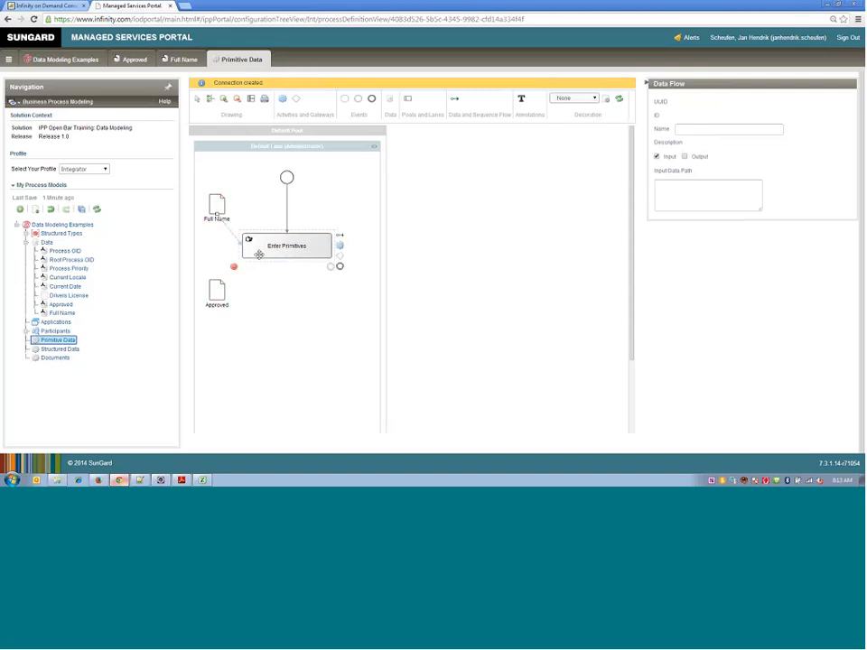
click(226, 225)
click(285, 245)
click(685, 156)
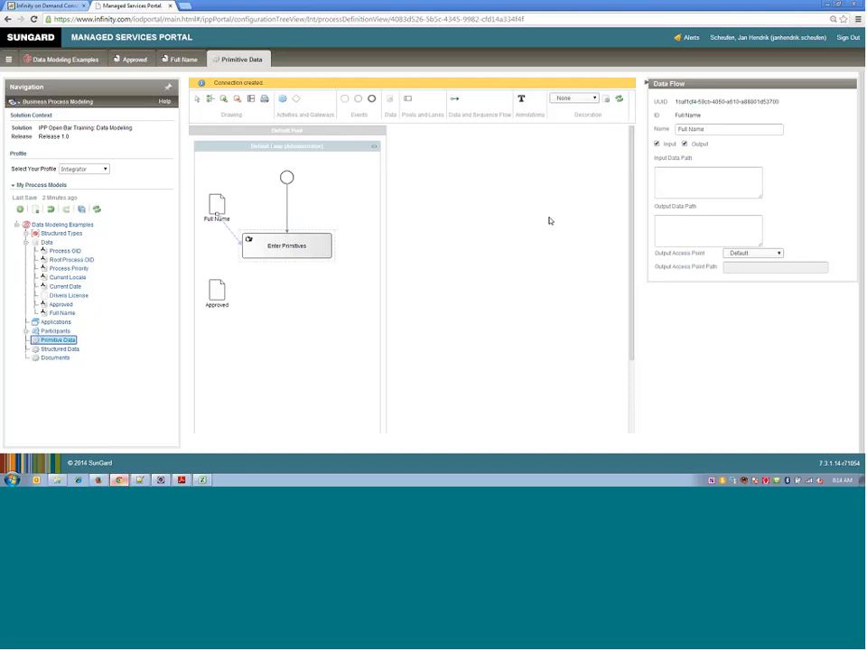
- Connect the Approved data to Enter Primitives as both input and output, and save all models
mouse_move(216, 208)
click(231, 285)
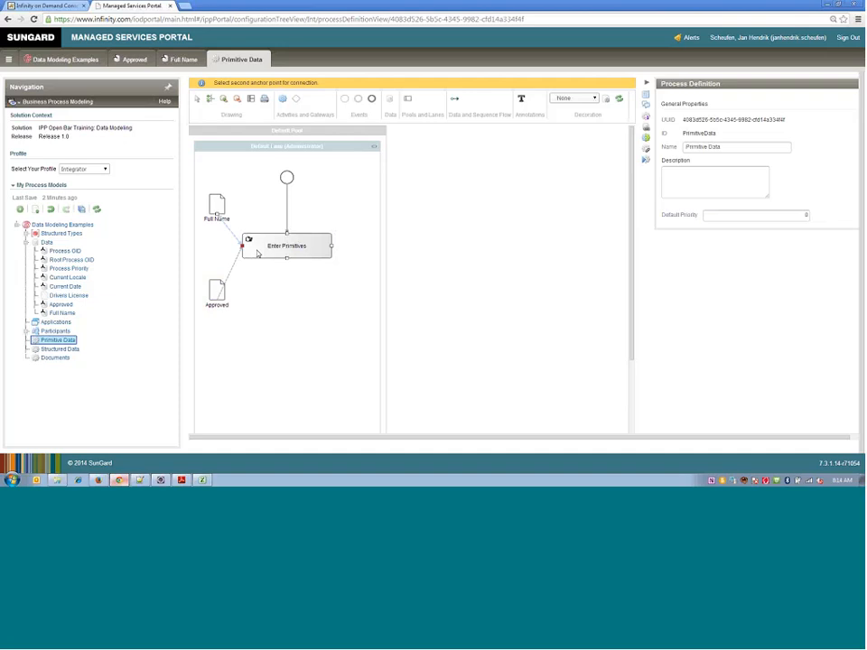
click(257, 254)
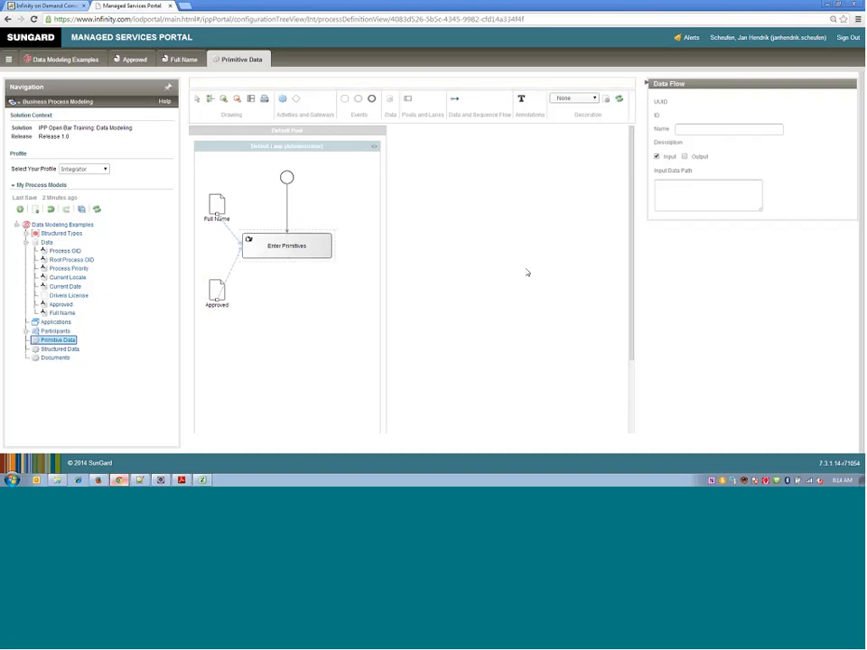
click(685, 157)
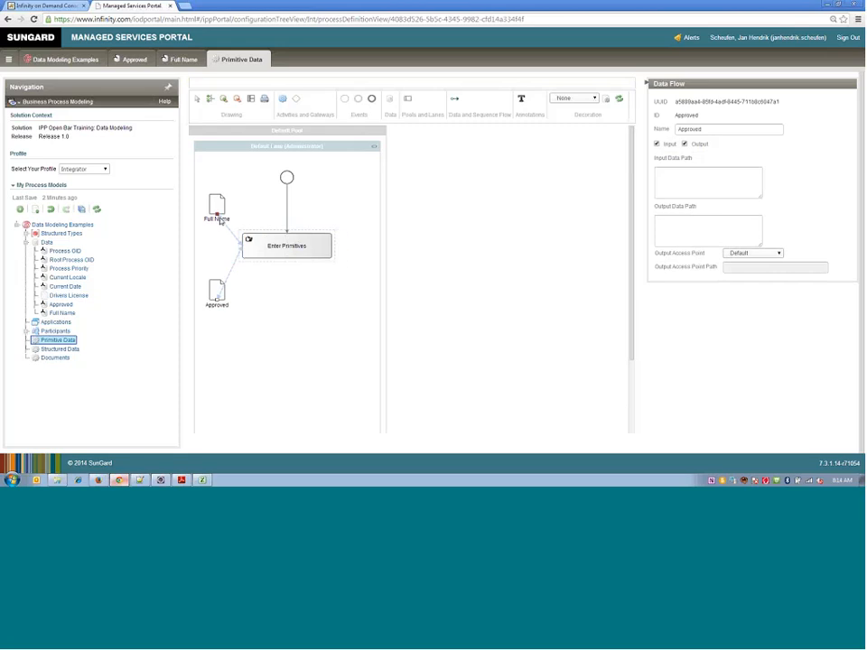
click(80, 207)
- Switch to the Infinity on Demand Console and open the "IPP Open Bar Training Session 3: Data Modeling" solution instance
click(45, 7)
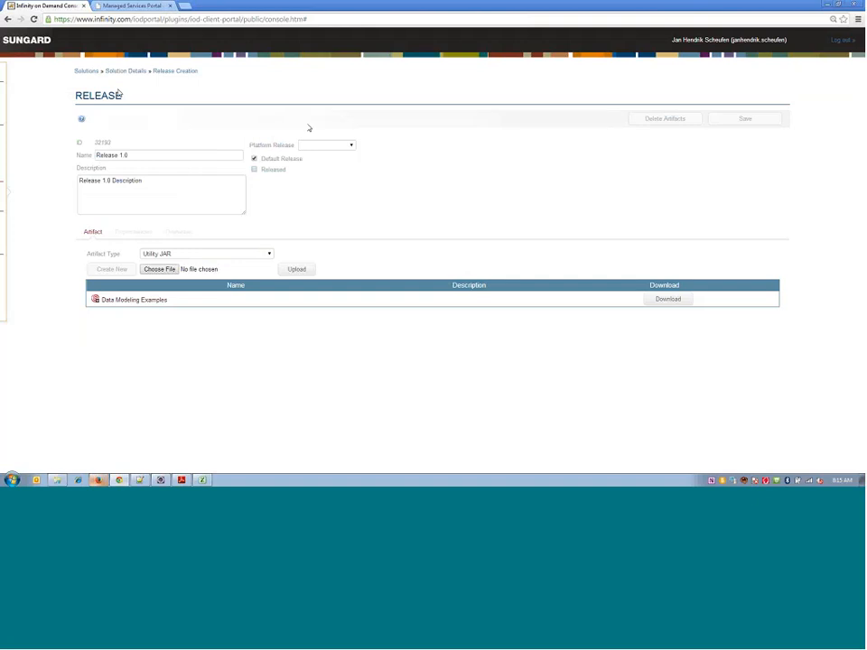
mouse_move(3, 146)
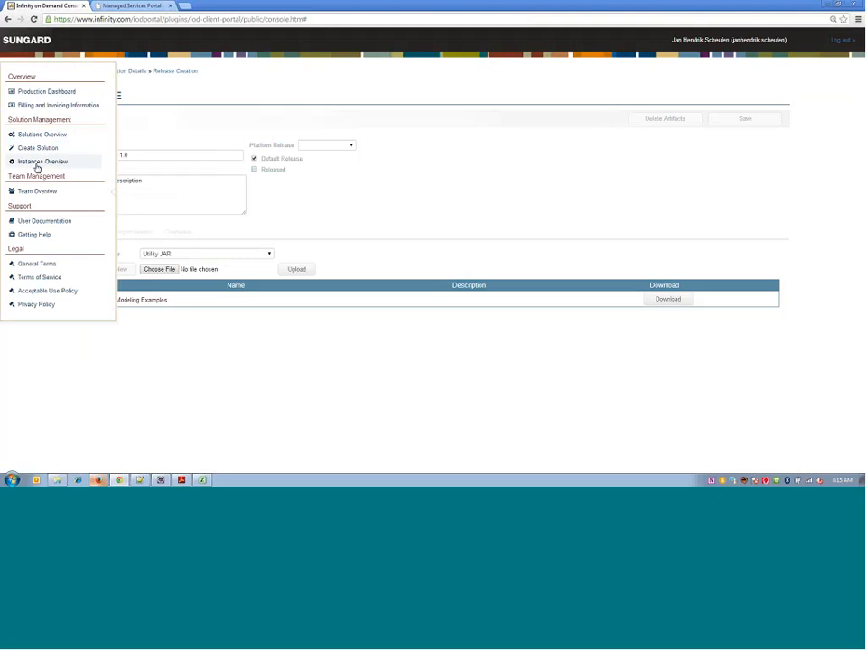
click(36, 163)
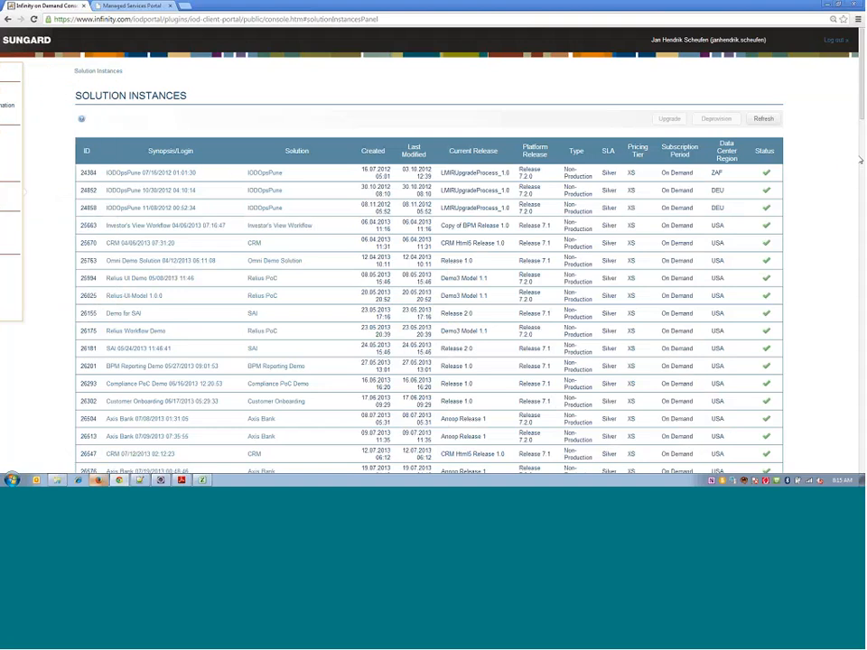
scroll(430, 418, down, 15)
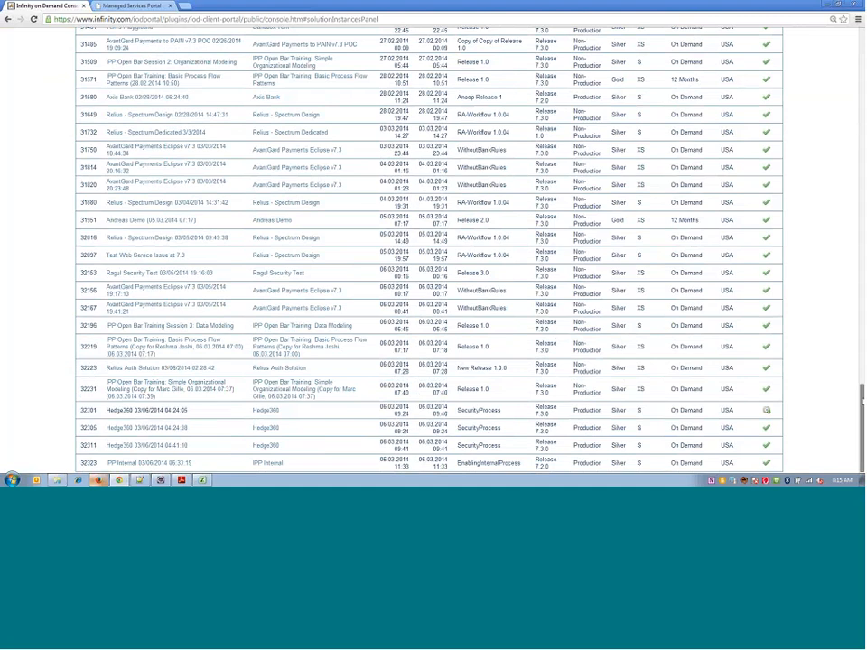
drag(864, 401, 864, 401)
drag(864, 419, 863, 421)
click(166, 329)
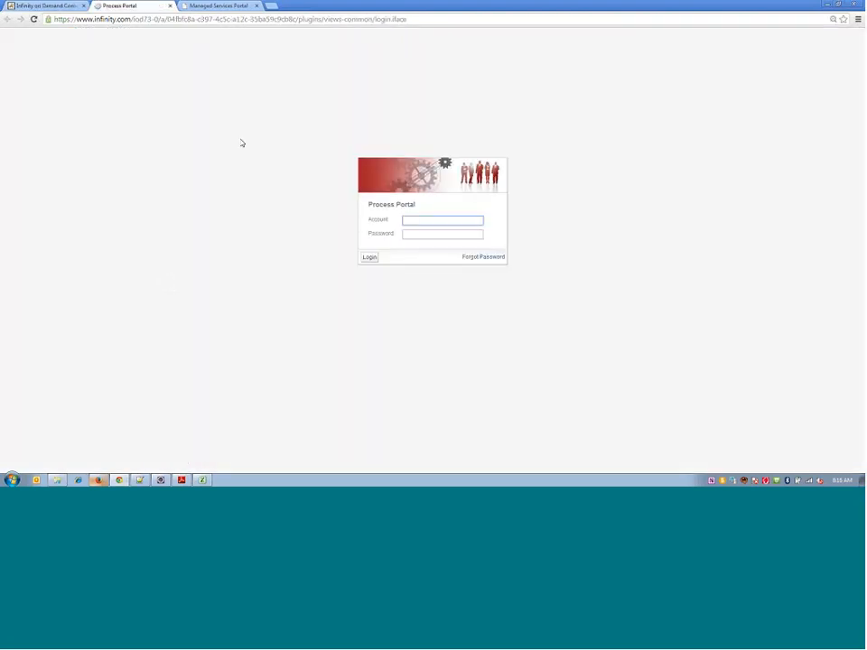
- Upgrade the "IPP Open Bar Training Session 3: Data Modeling" instance to Release 1.0 in the Infinity on Demand Console
click(51, 7)
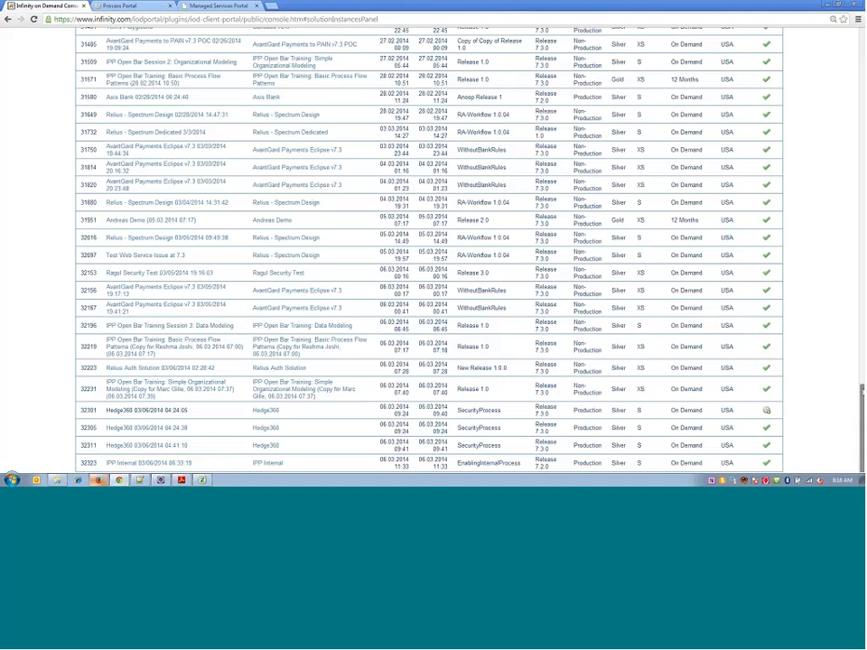
scroll(451, 329, up, 10)
scroll(433, 253, up, 10)
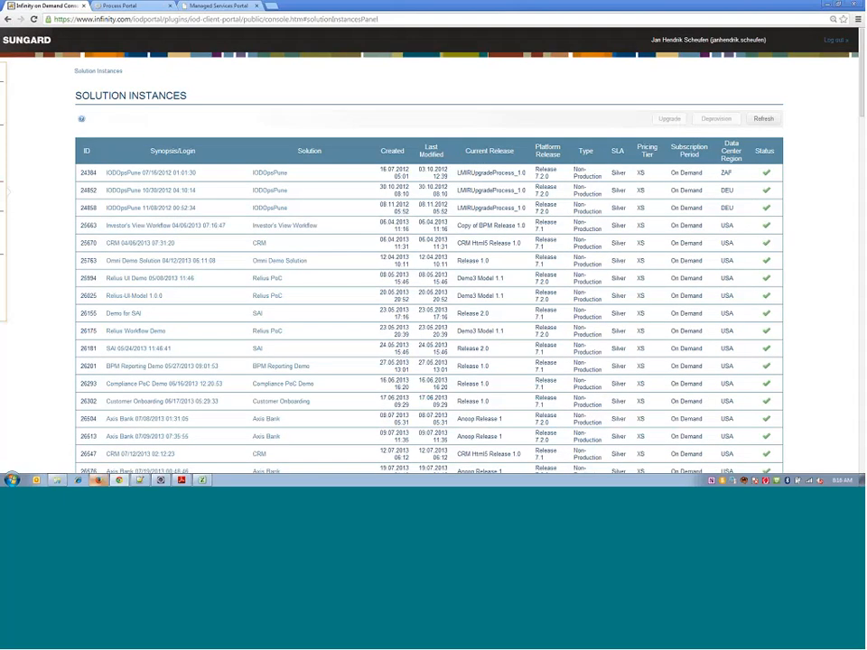
scroll(429, 253, down, 20)
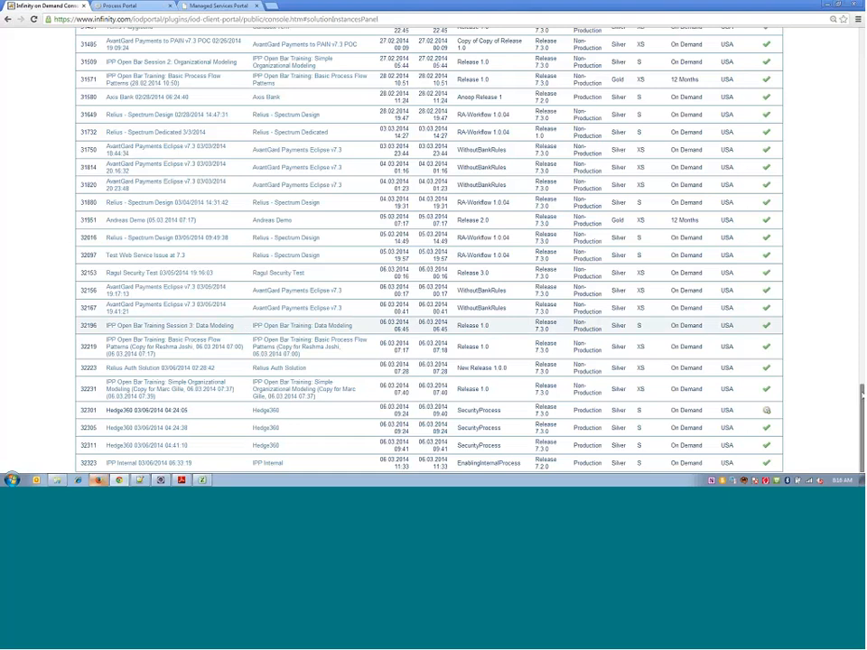
scroll(683, 73, up, 15)
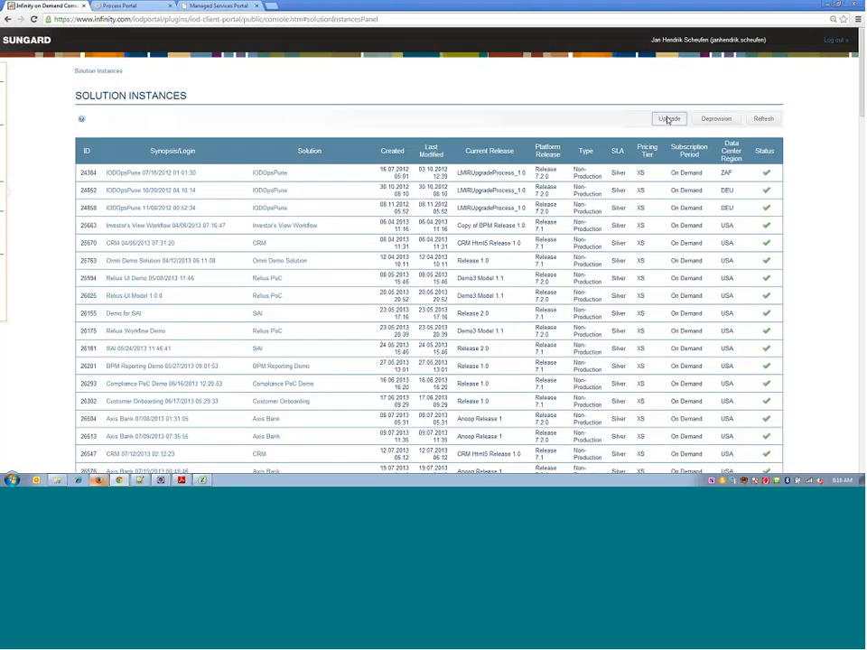
click(669, 119)
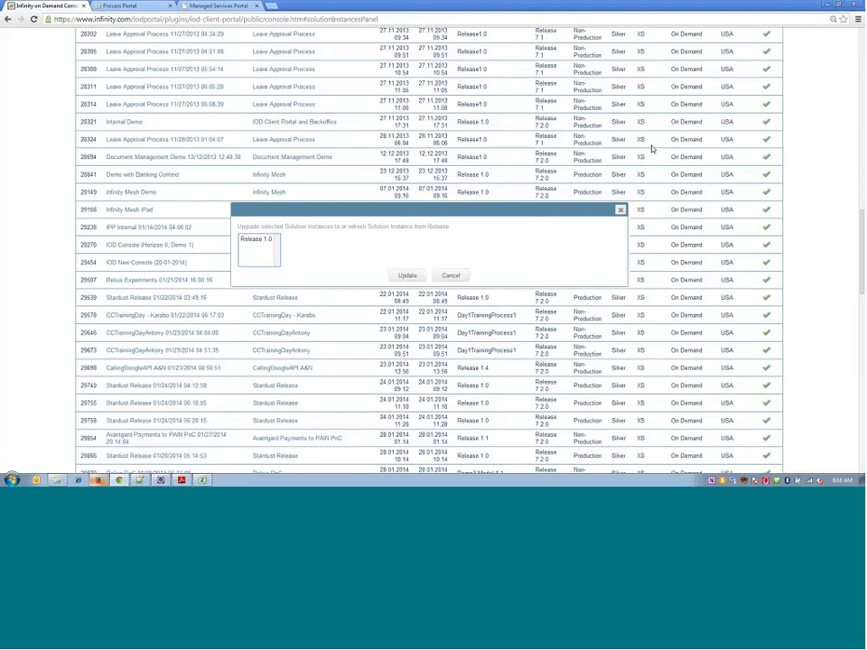
click(256, 239)
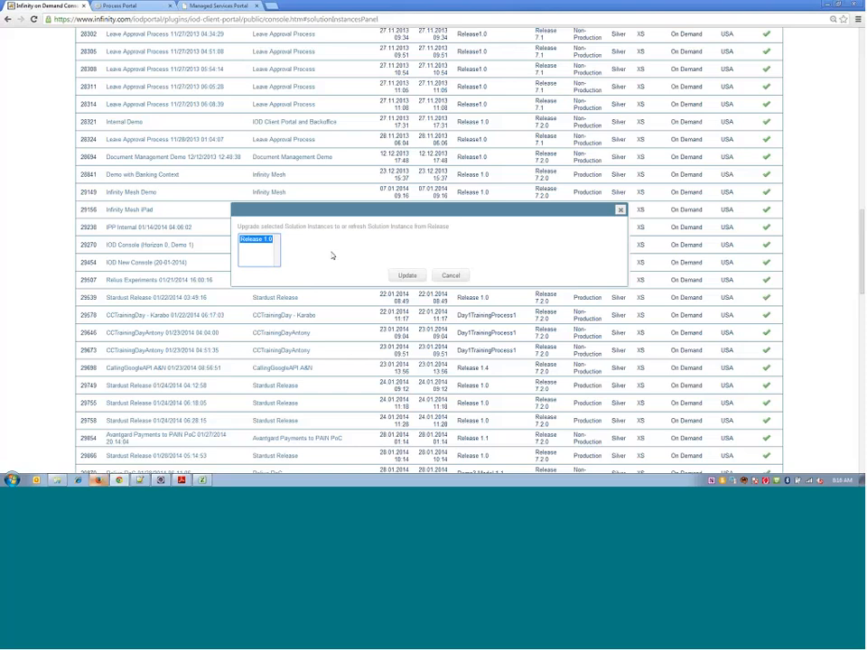
click(408, 276)
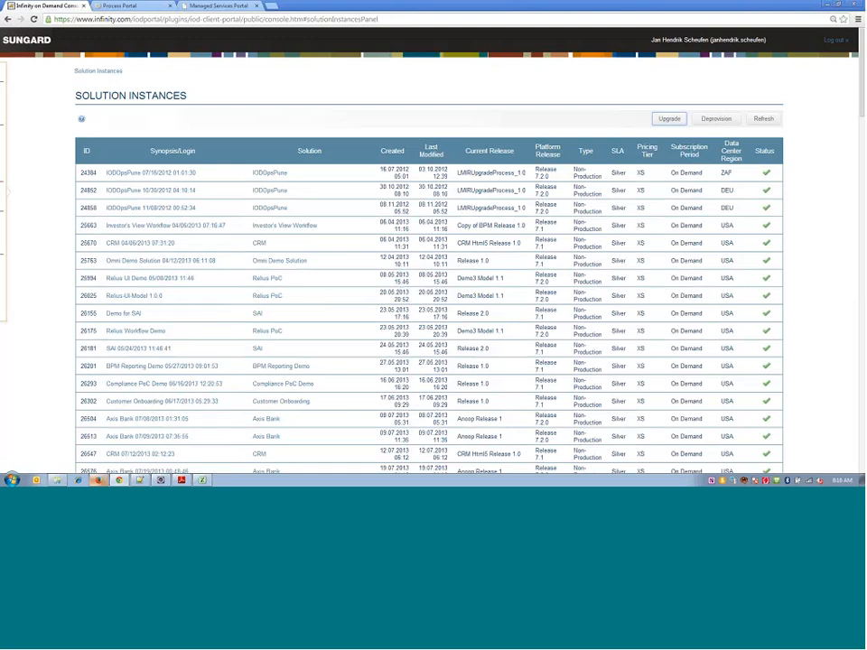
- Switch to the Process Portal and log in with the account name and password
click(236, 5)
click(126, 5)
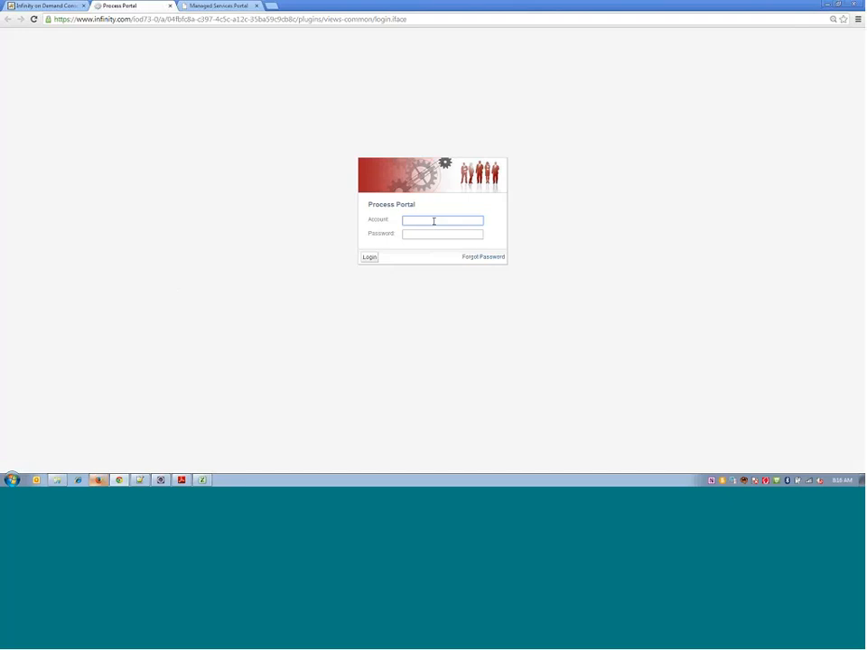
click(370, 258)
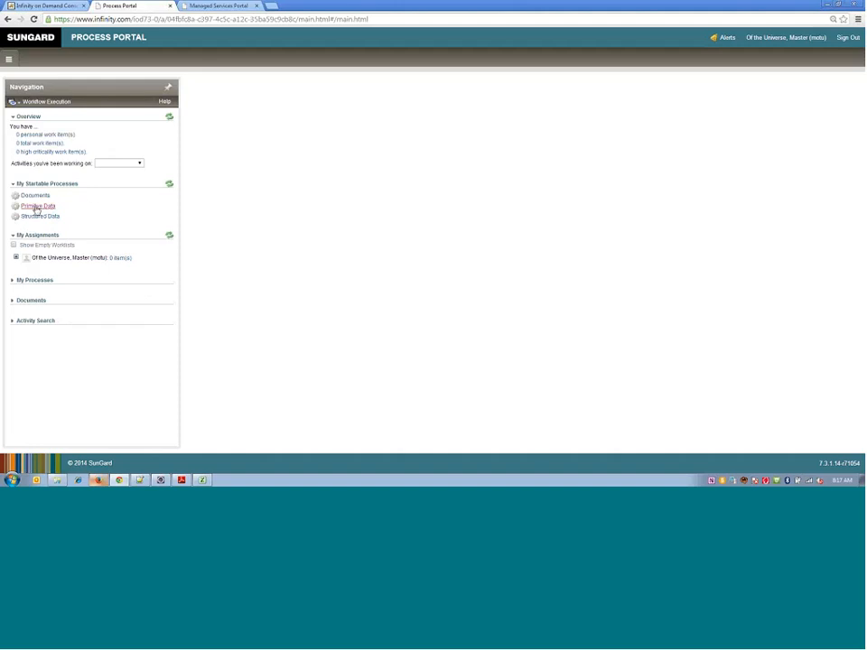
- Start the Primitive Data process, enter the applicant's full name, mark it as Approved and complete the Enter Primitives activity
click(37, 207)
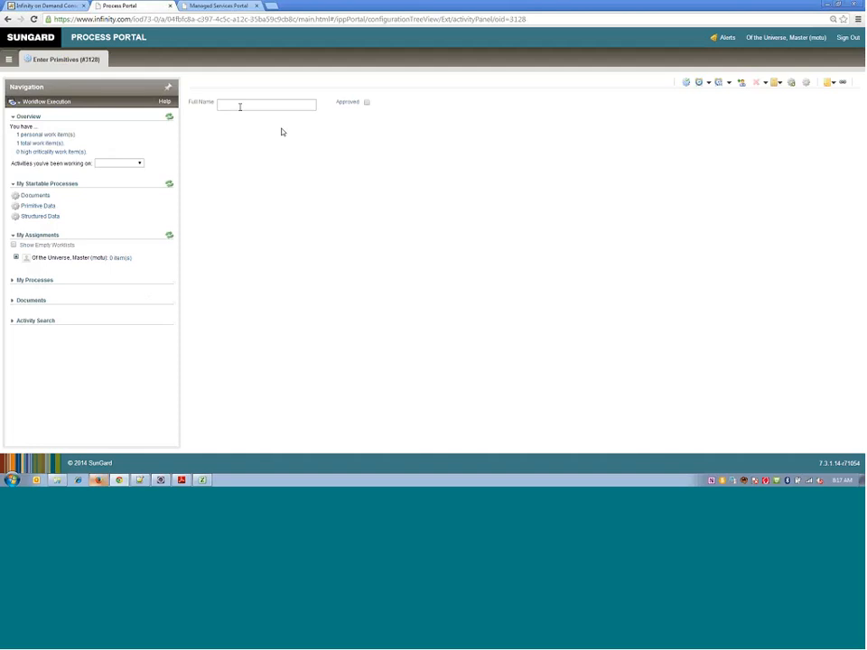
click(239, 107)
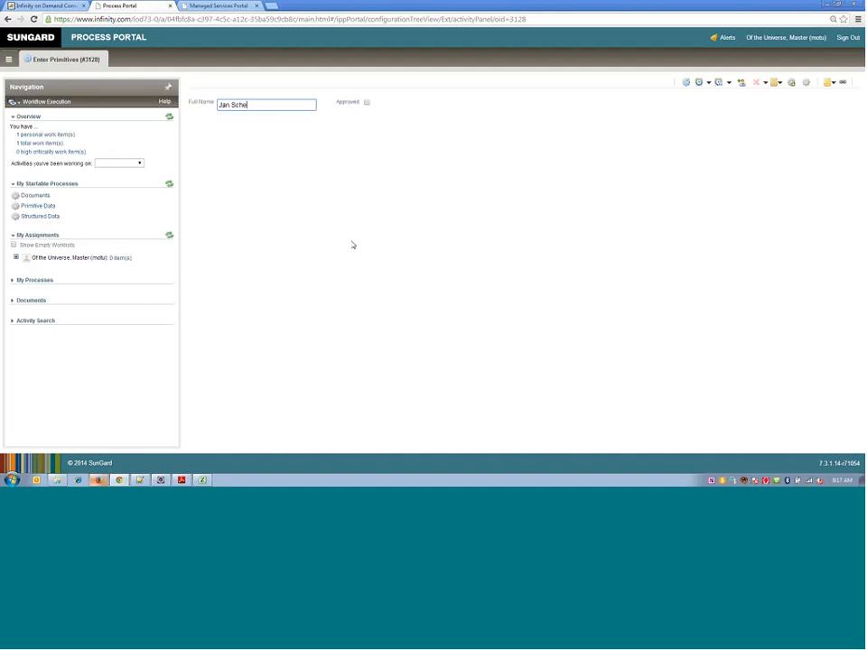
key(Tab)
click(367, 103)
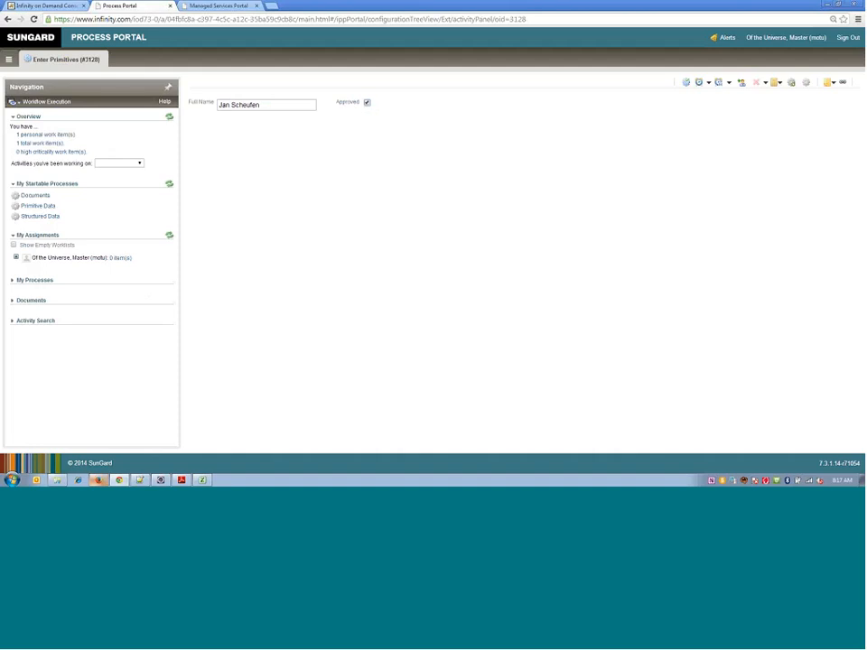
click(684, 85)
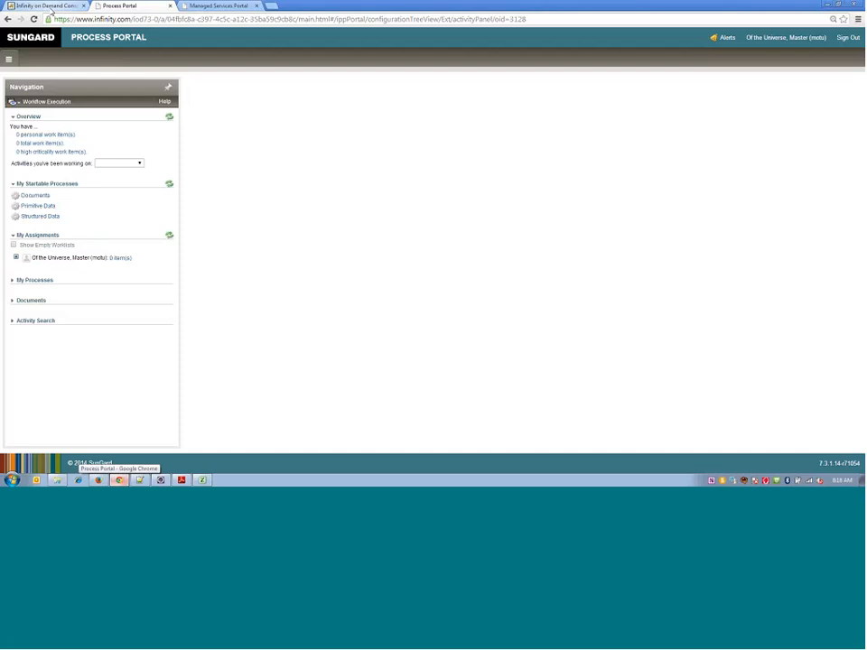
click(49, 7)
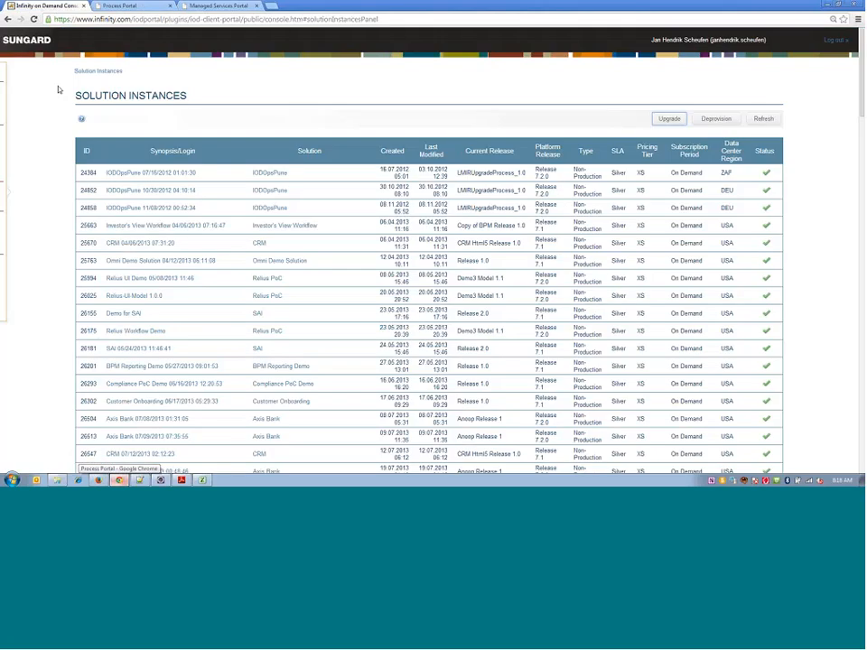
scroll(190, 287, down, 10)
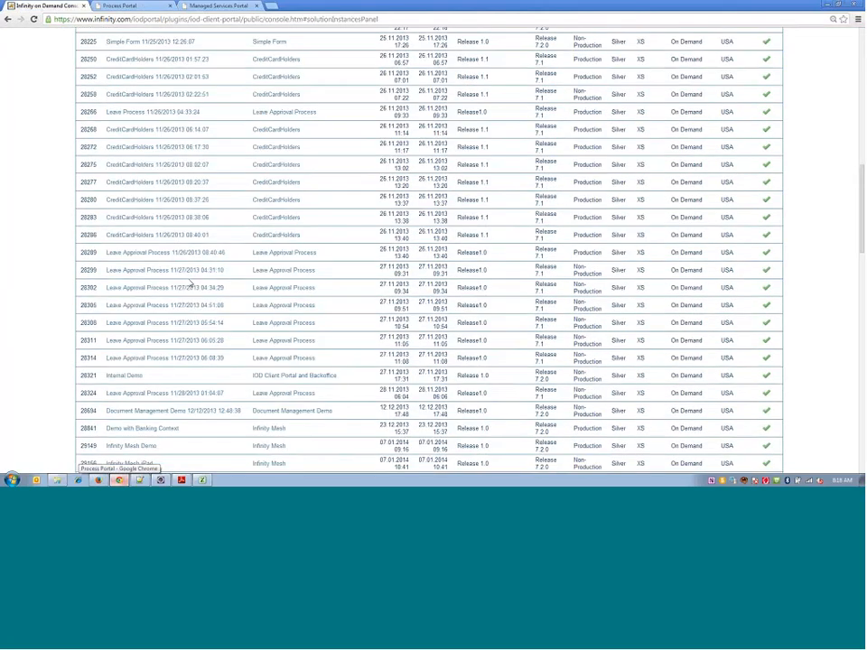
scroll(191, 289, down, 12)
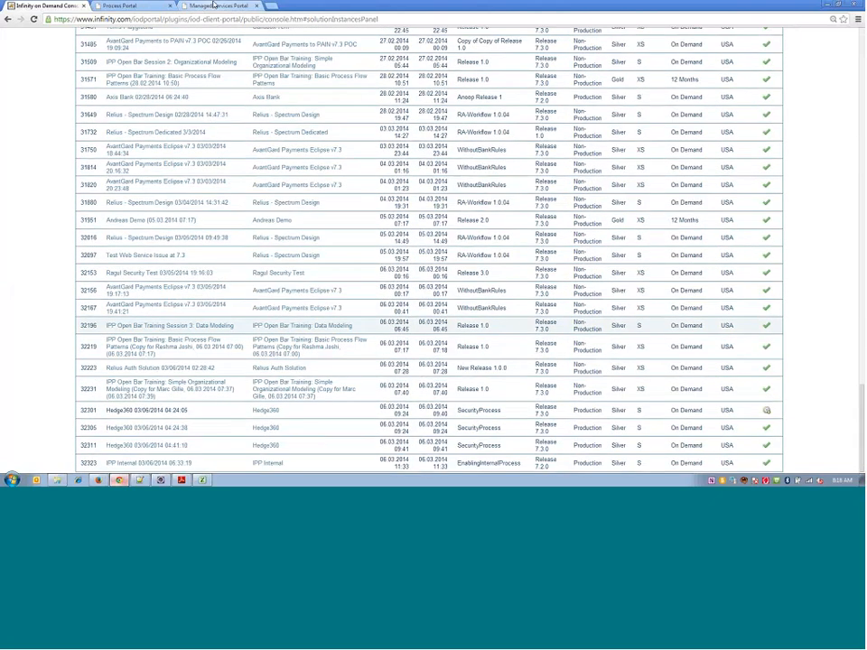
- Switch to the Managed Services Portal, close the Primitive Data, Full Name and Approved views, and collapse the Data node
click(214, 5)
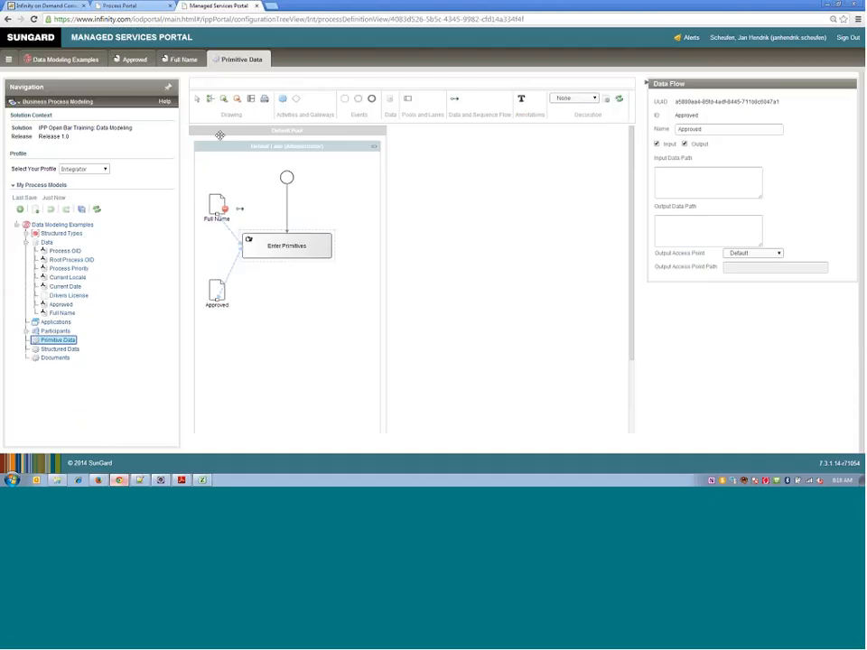
click(267, 57)
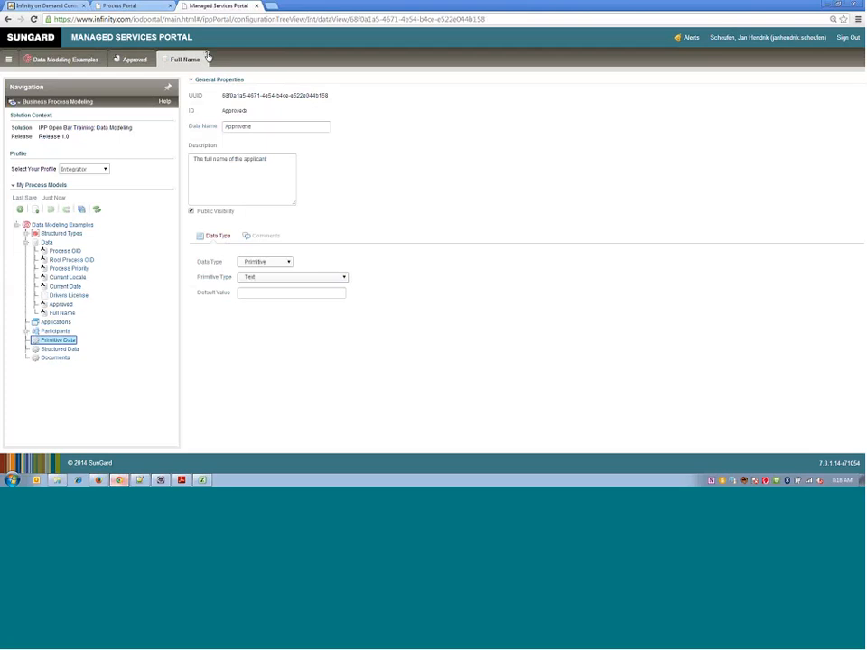
click(207, 57)
click(152, 58)
click(25, 242)
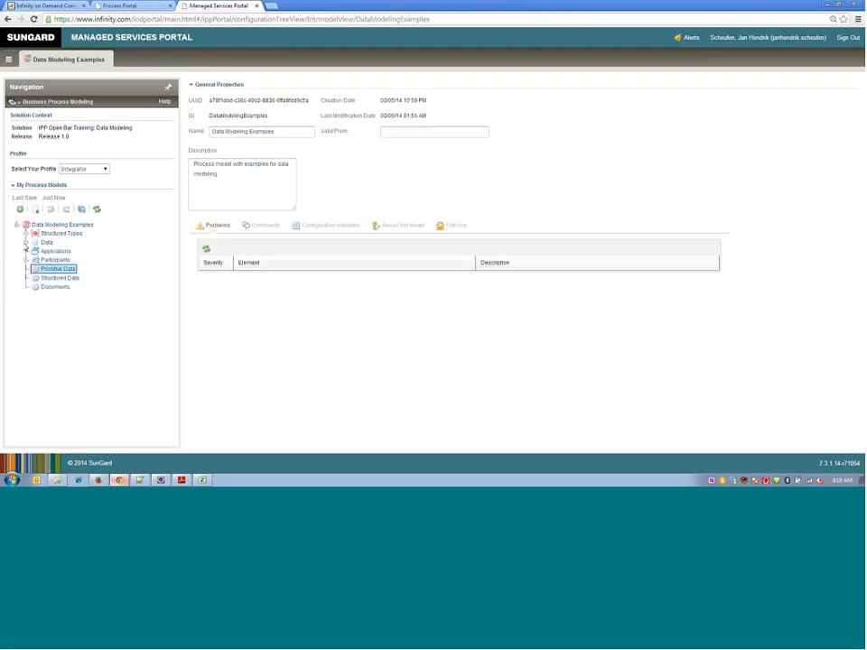
- Expand Structured Types and review the creation options offered for Structured Types and Data
click(27, 234)
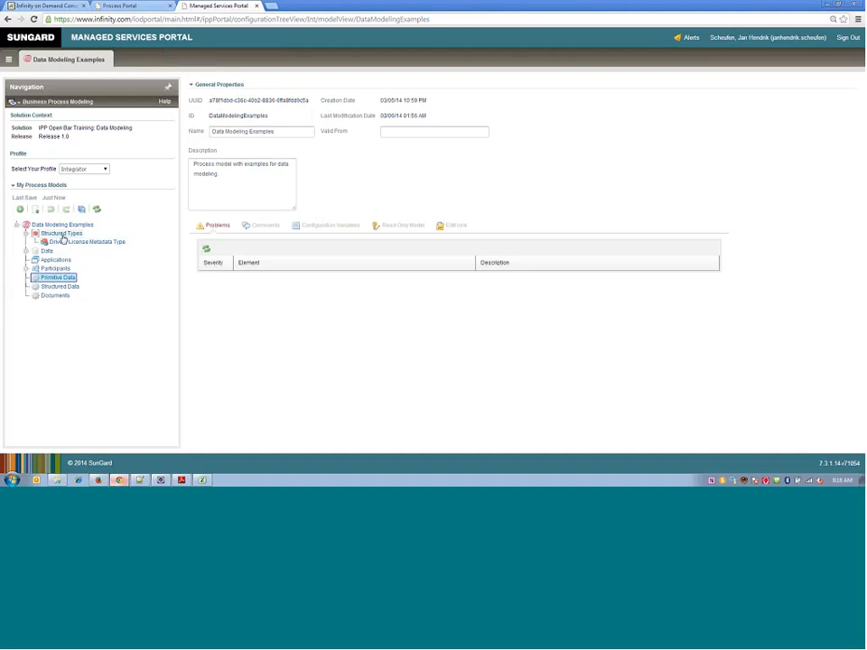
right_click(63, 238)
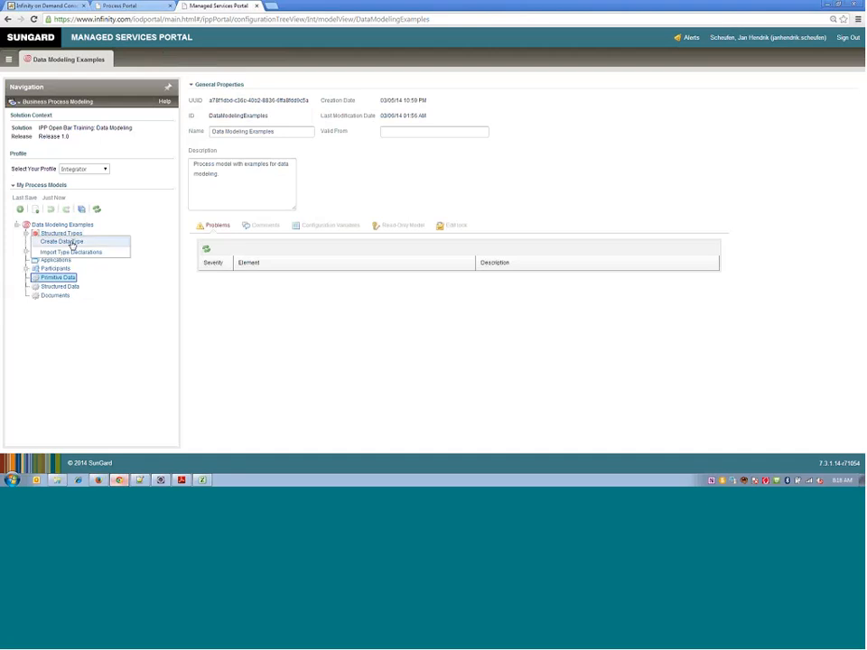
click(72, 242)
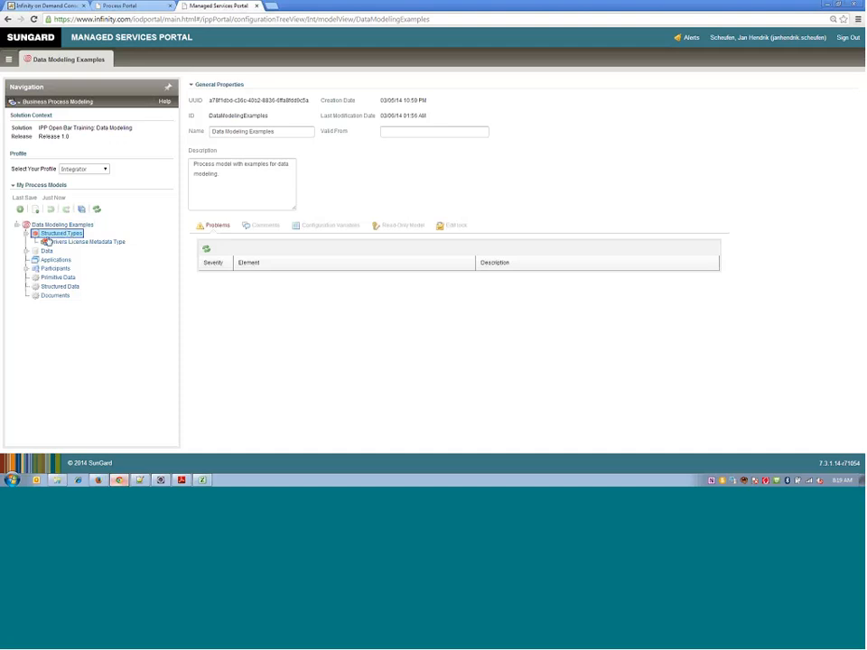
click(41, 253)
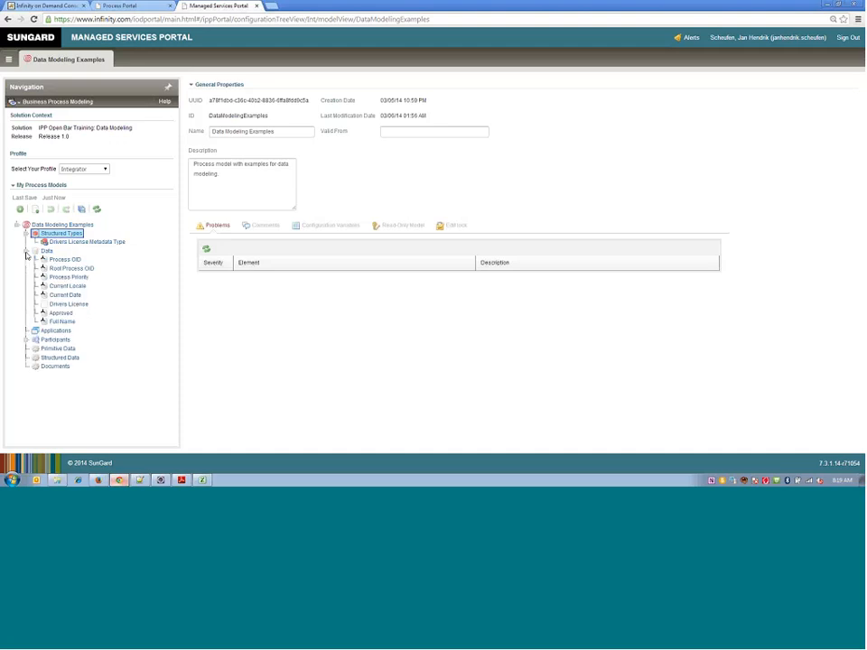
right_click(43, 255)
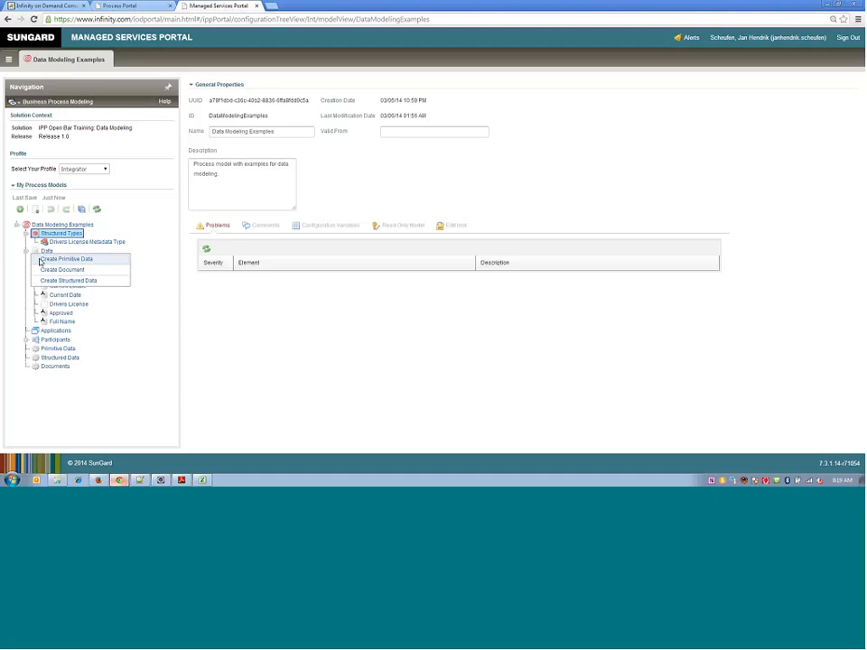
click(28, 251)
click(27, 252)
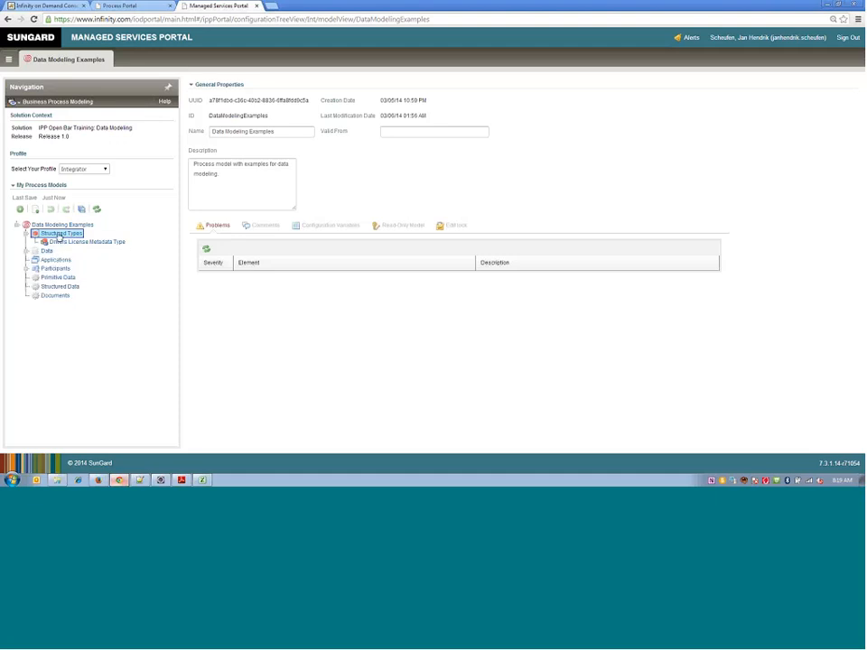
- Create a new data type under Structured Types and name it Address Type
right_click(60, 235)
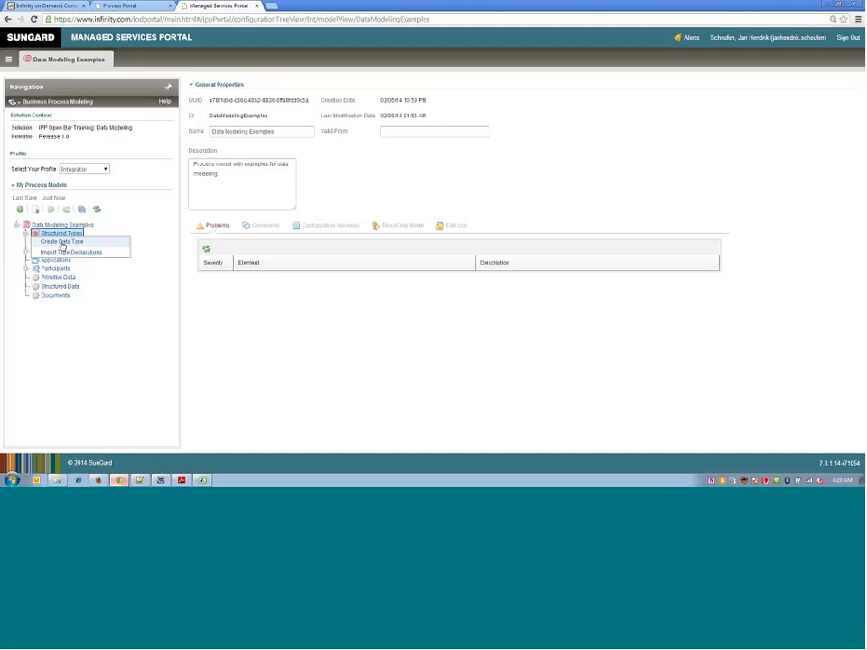
click(62, 242)
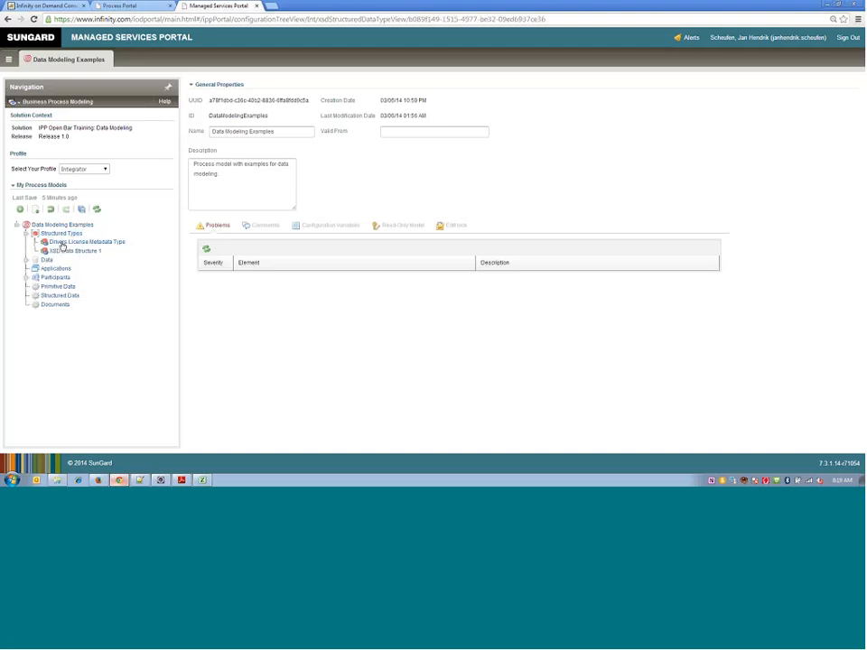
text(P)
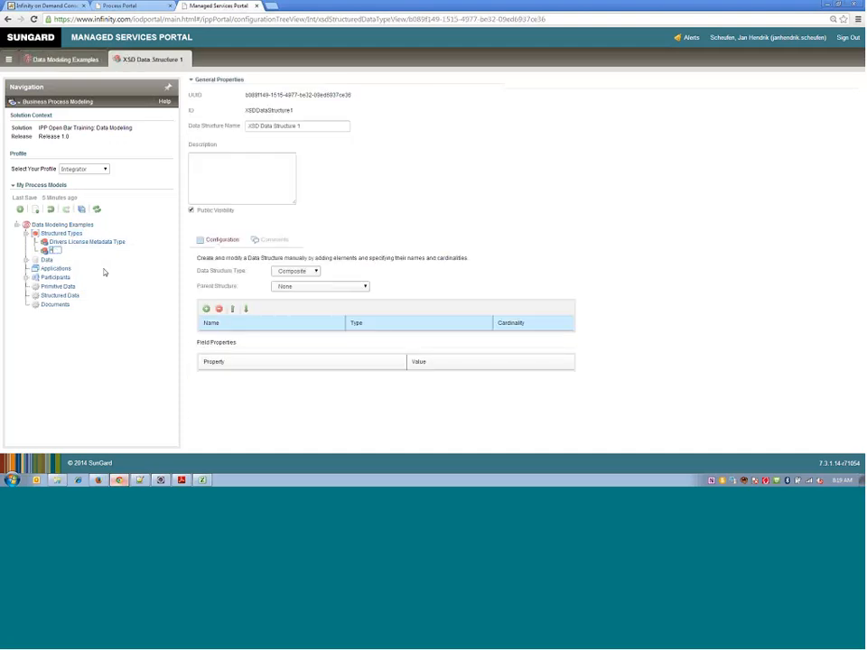
text(ddress Type)
key(Return)
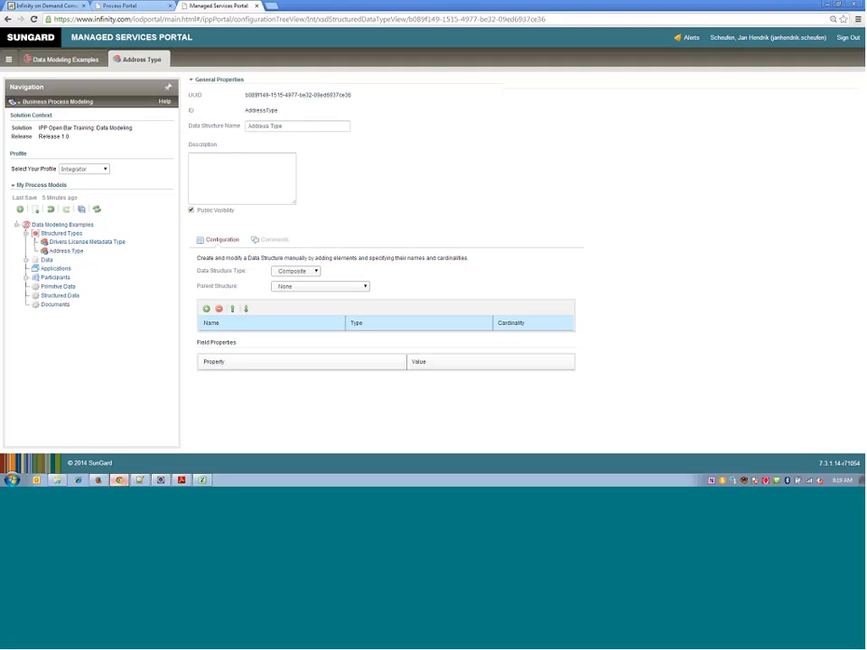
- Add the elements Street, City and Zip to Address Type, with Zip typed as Number (e.g. 18,765, 16-bit)
click(206, 310)
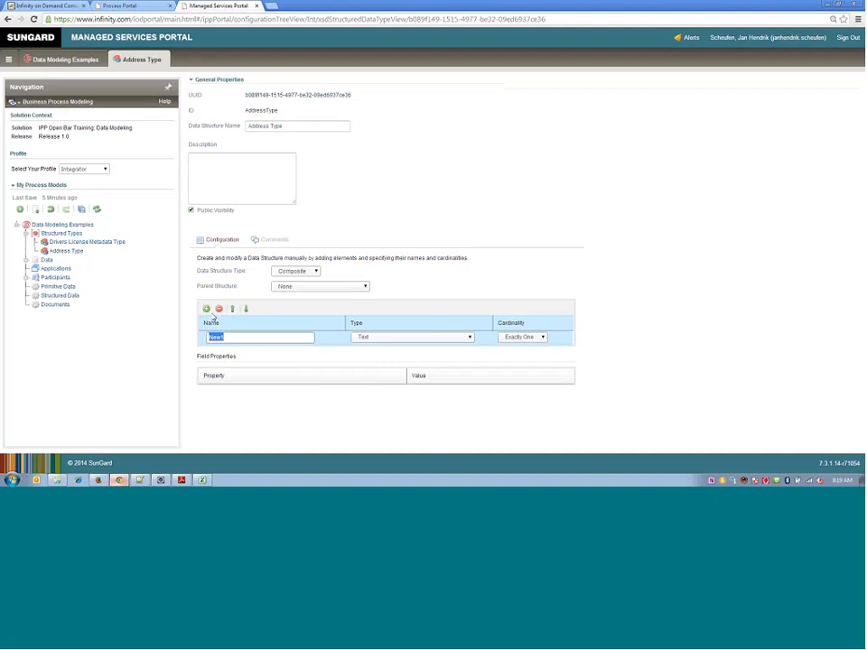
click(205, 310)
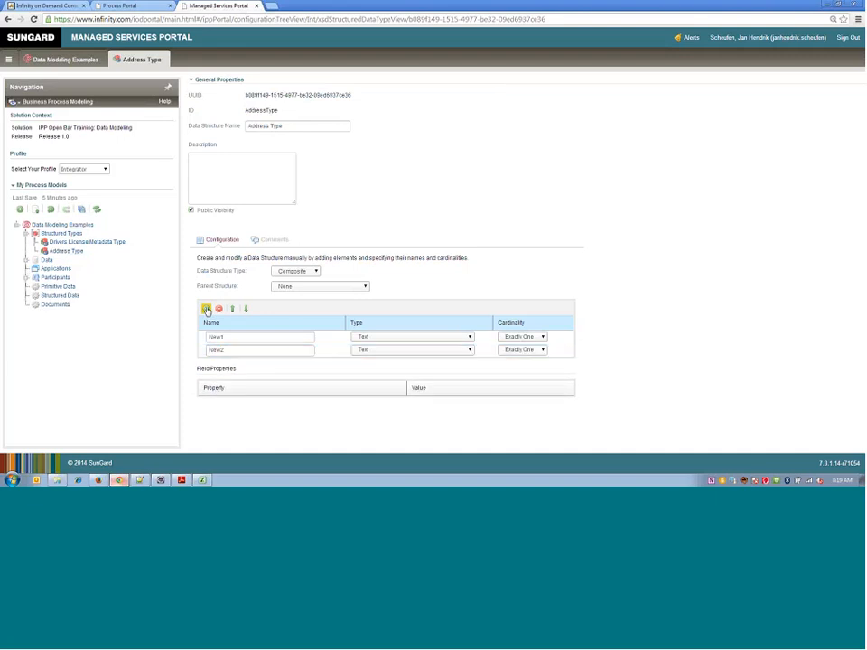
click(206, 309)
click(229, 334)
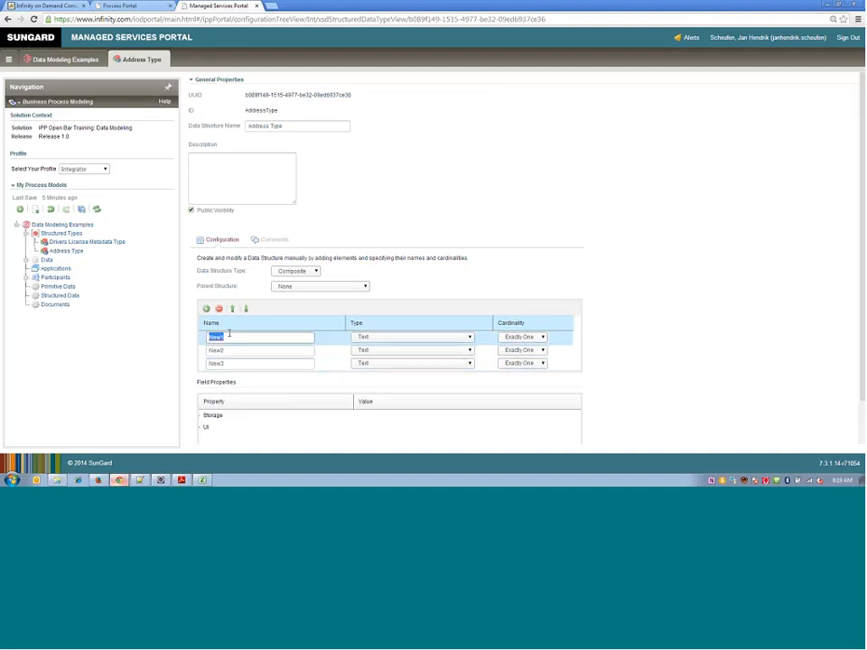
text(Street)
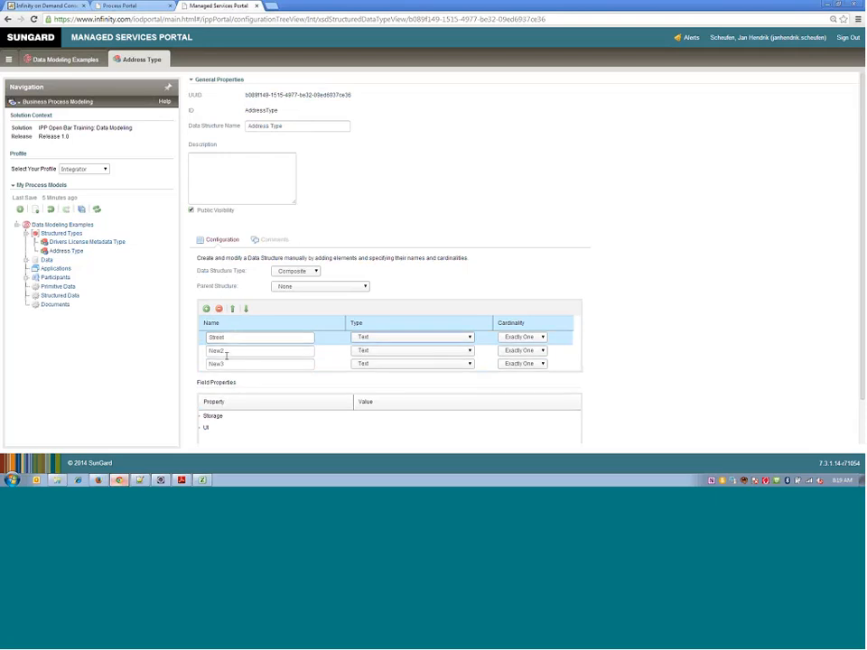
click(229, 351)
text(City)
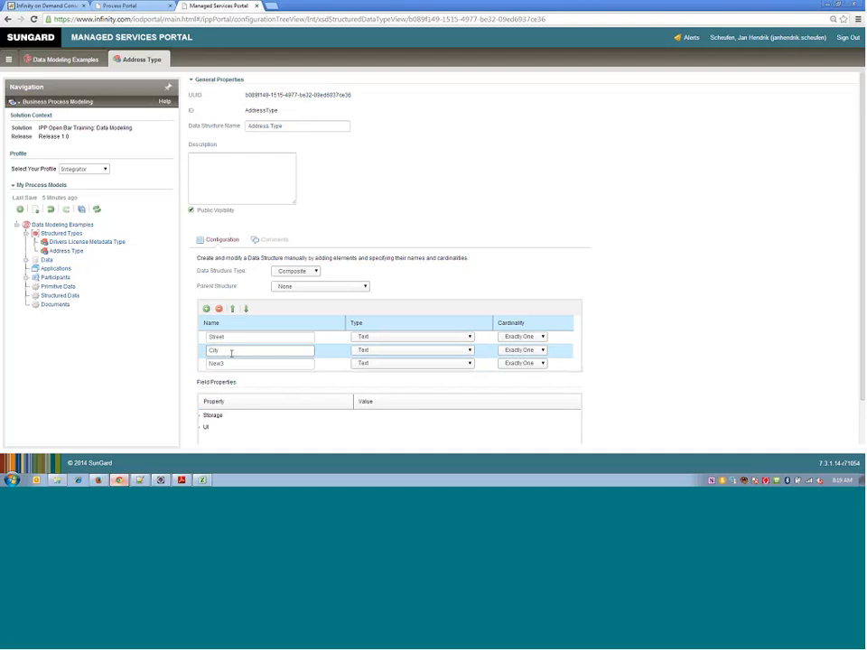
click(234, 364)
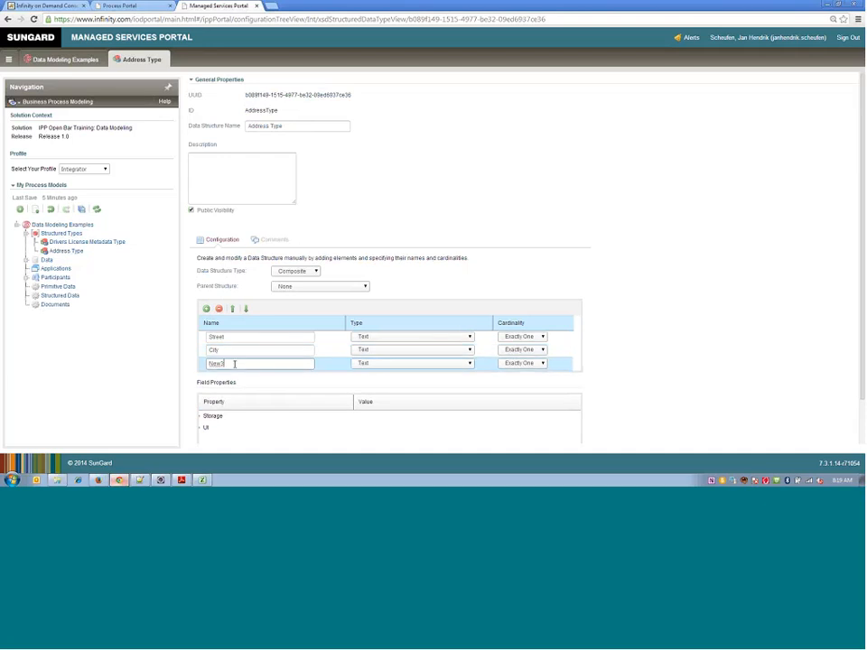
text(Zip)
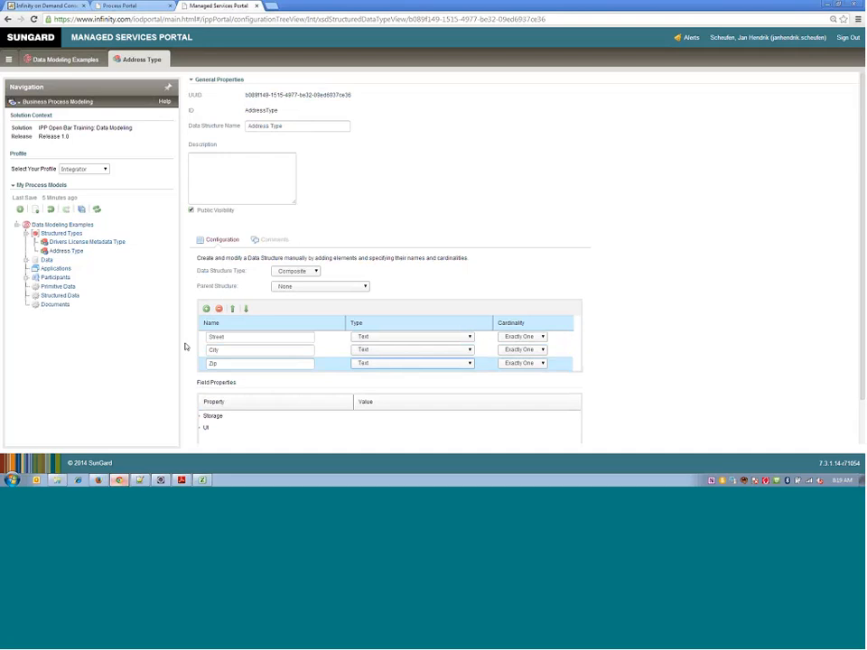
click(405, 364)
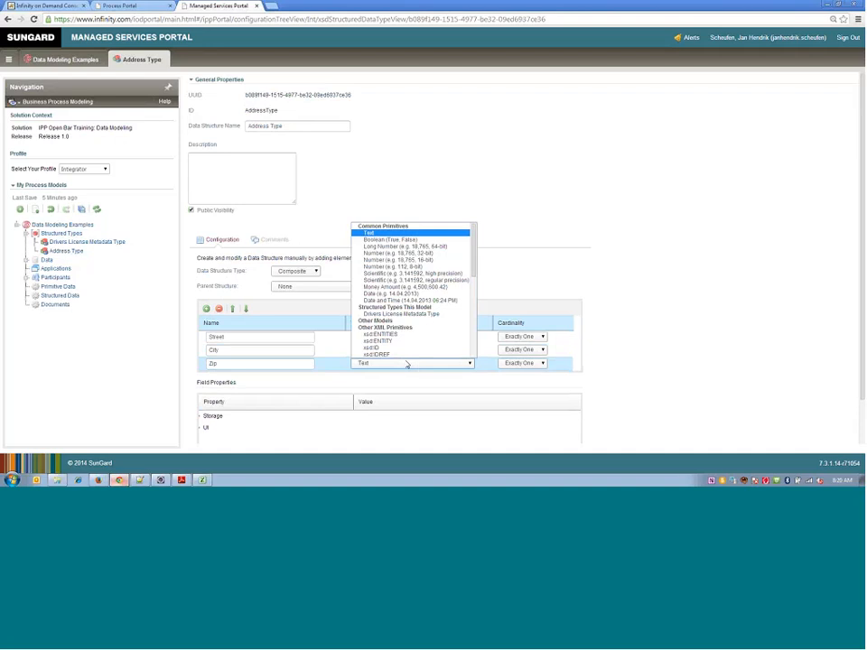
click(412, 260)
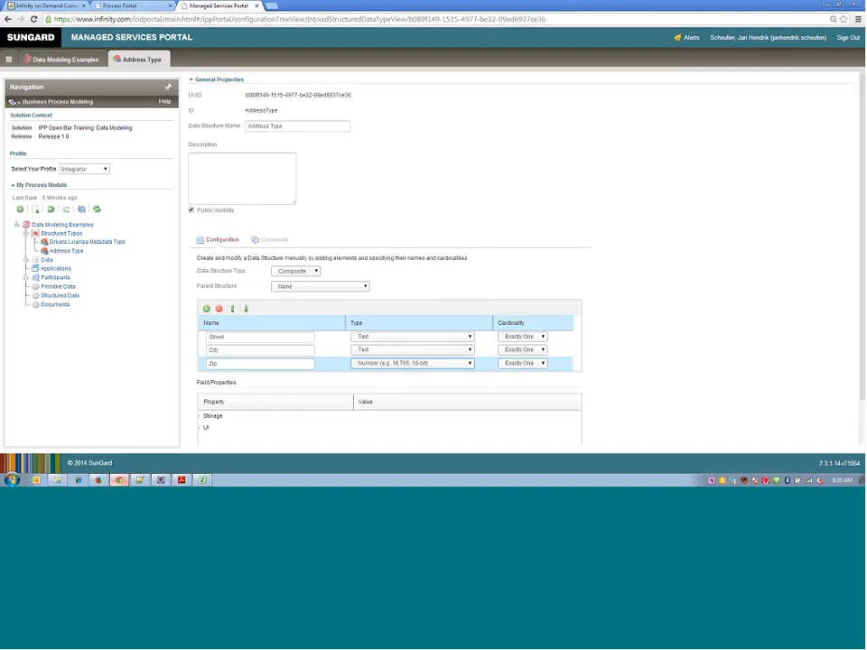
- Review the Zip element's cardinality options and its Storage and UI field properties
scroll(675, 348, down, 1)
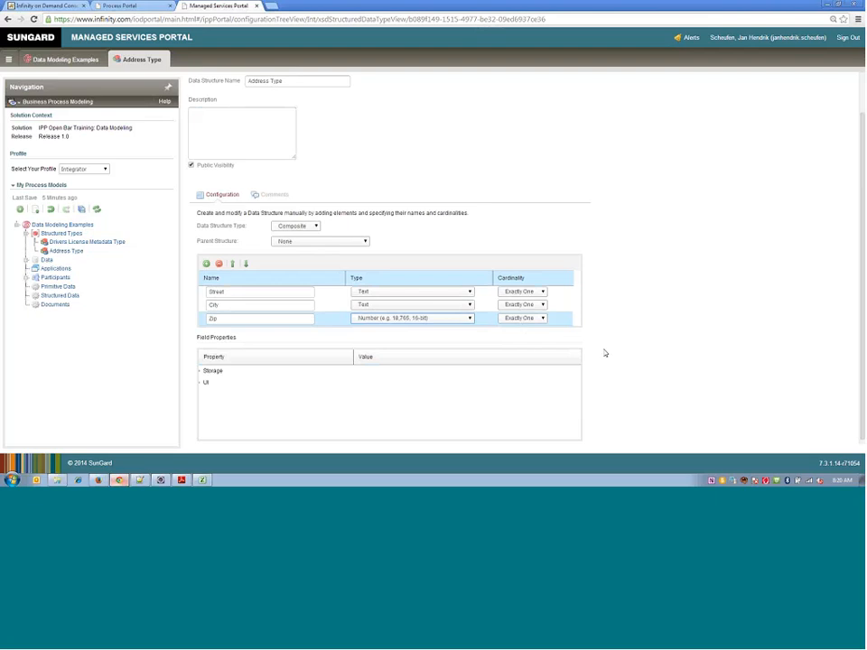
click(522, 317)
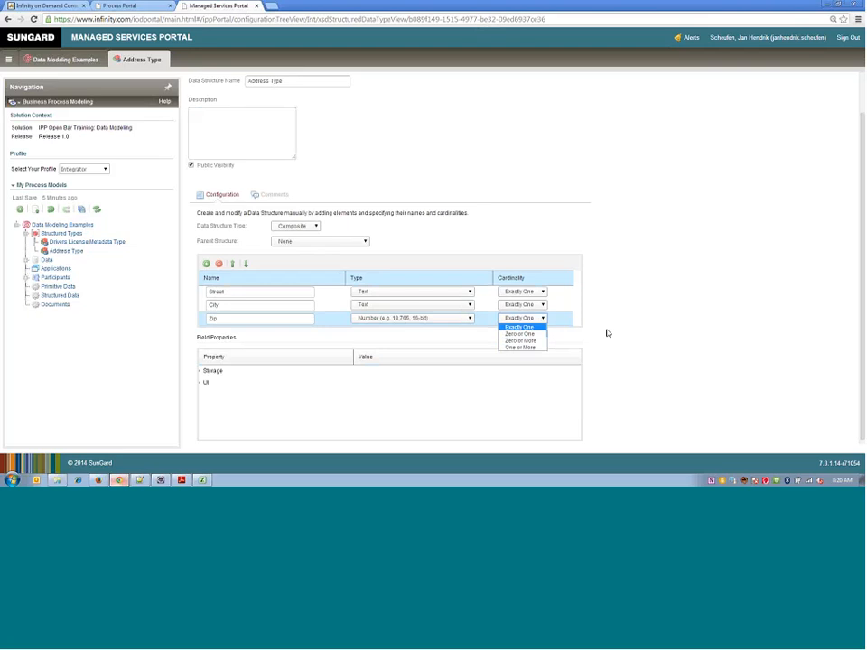
click(646, 329)
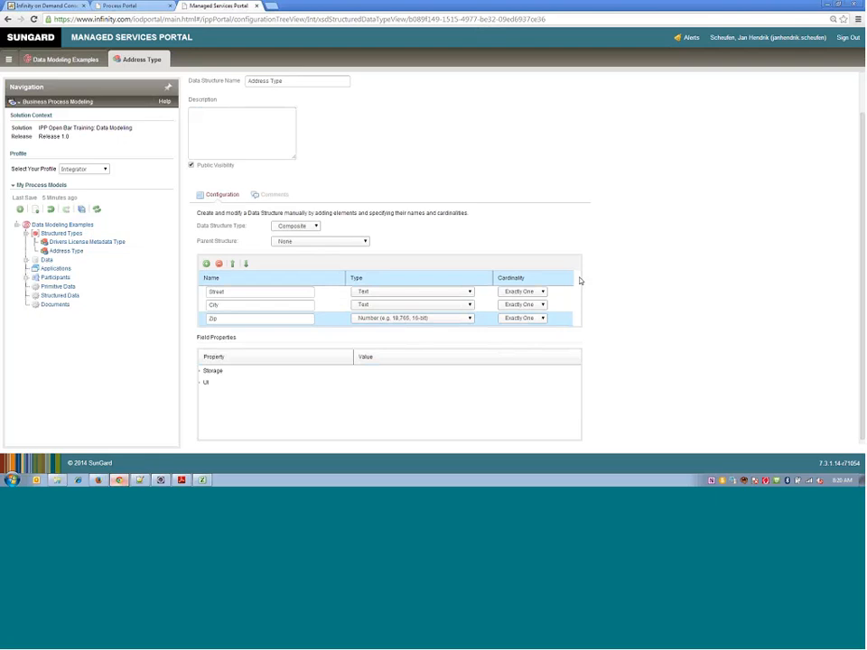
scroll(320, 358, down, 1)
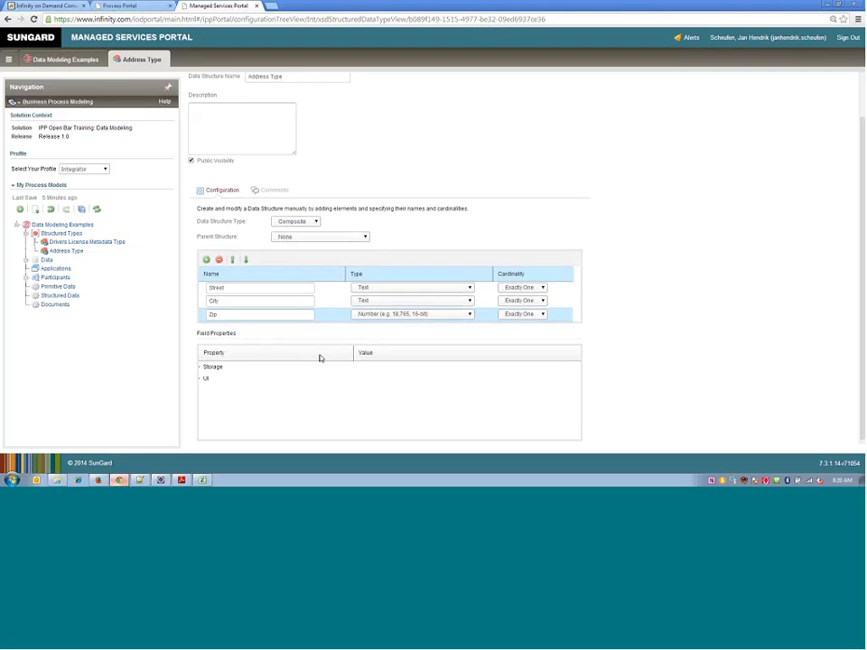
click(201, 369)
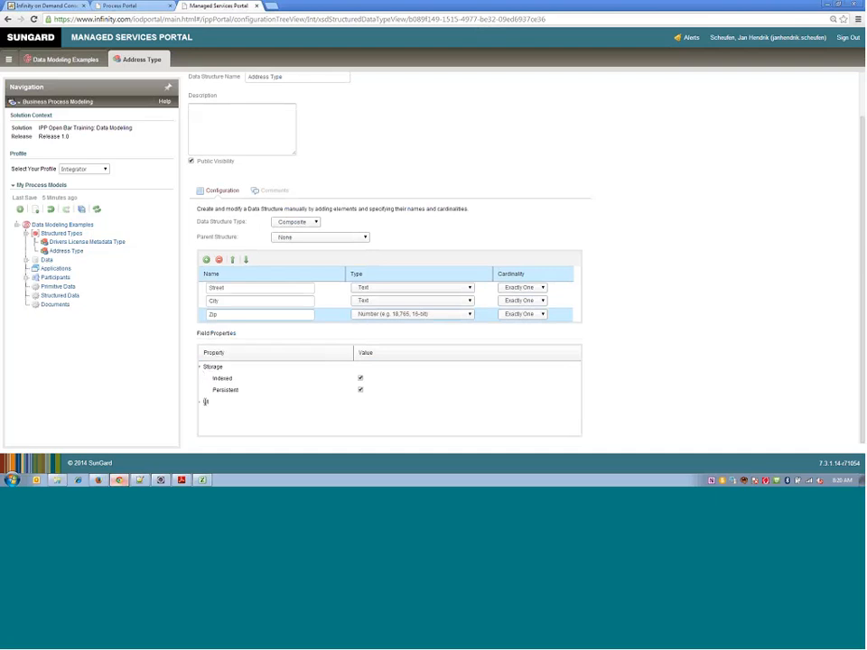
click(203, 403)
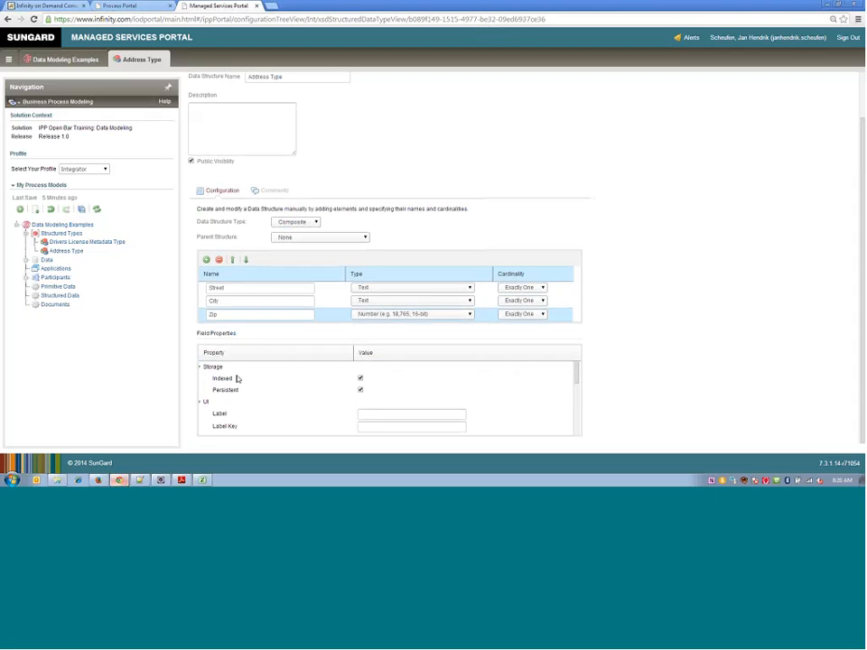
click(203, 376)
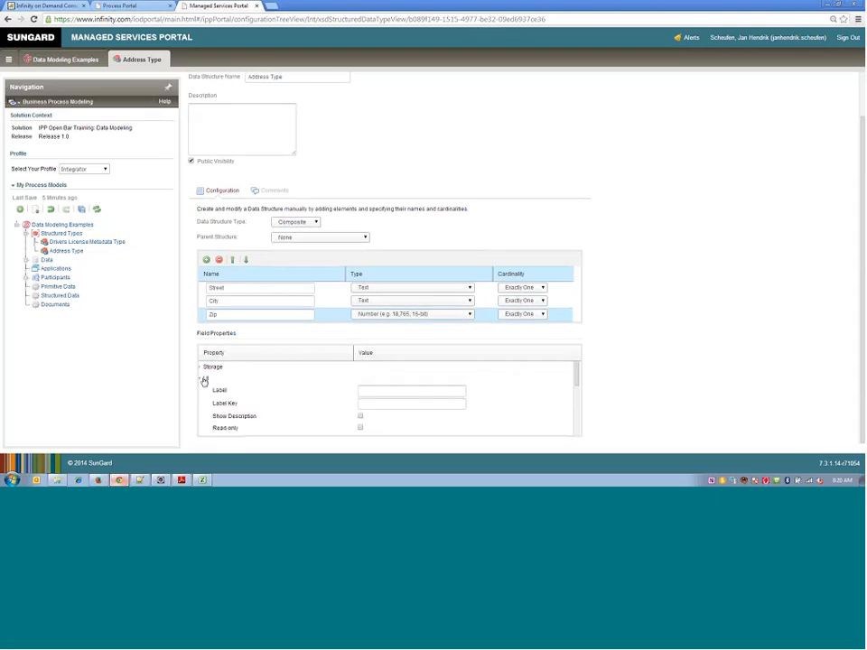
click(202, 380)
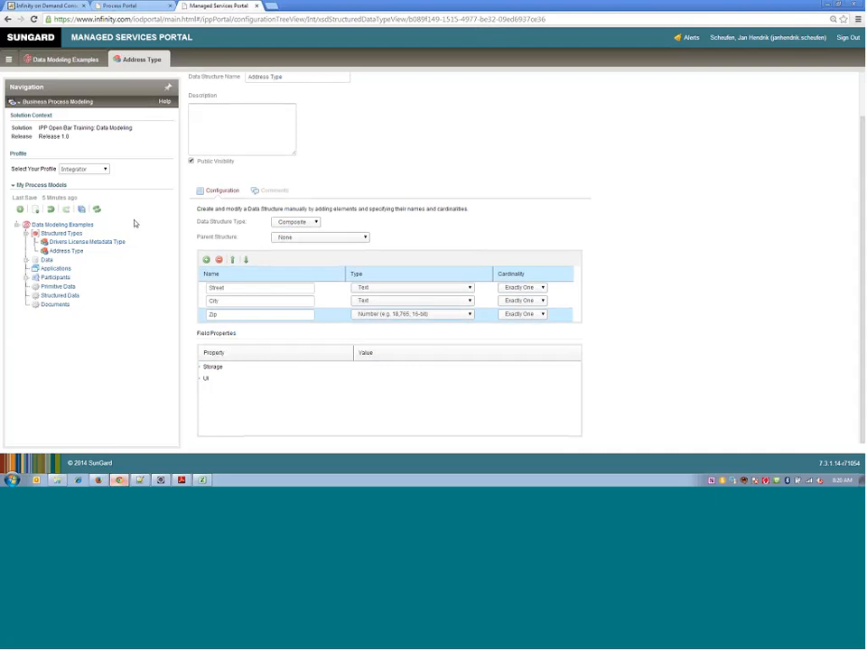
- Create another data type under Structured Types and name it Person Type
right_click(60, 236)
click(62, 242)
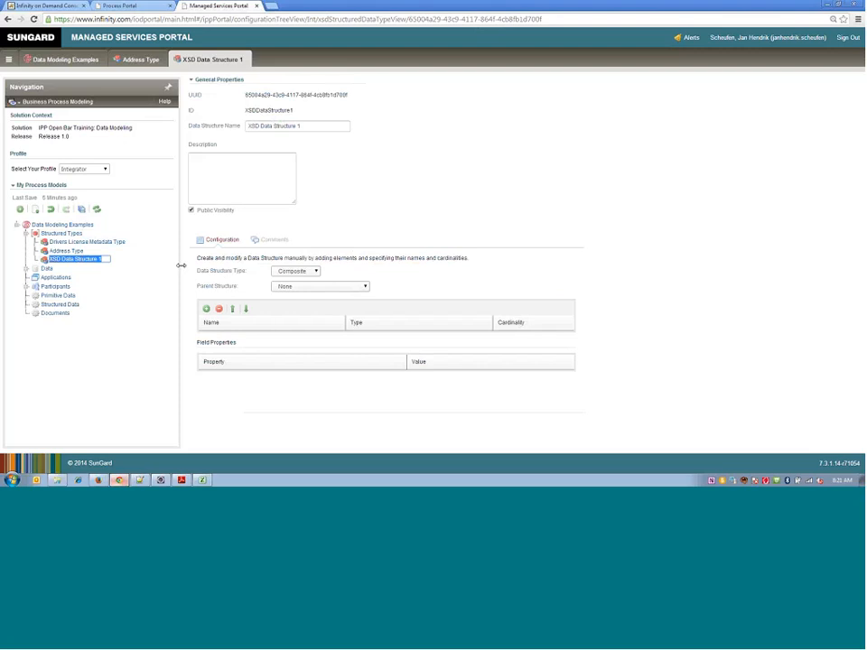
text(Pierson Type)
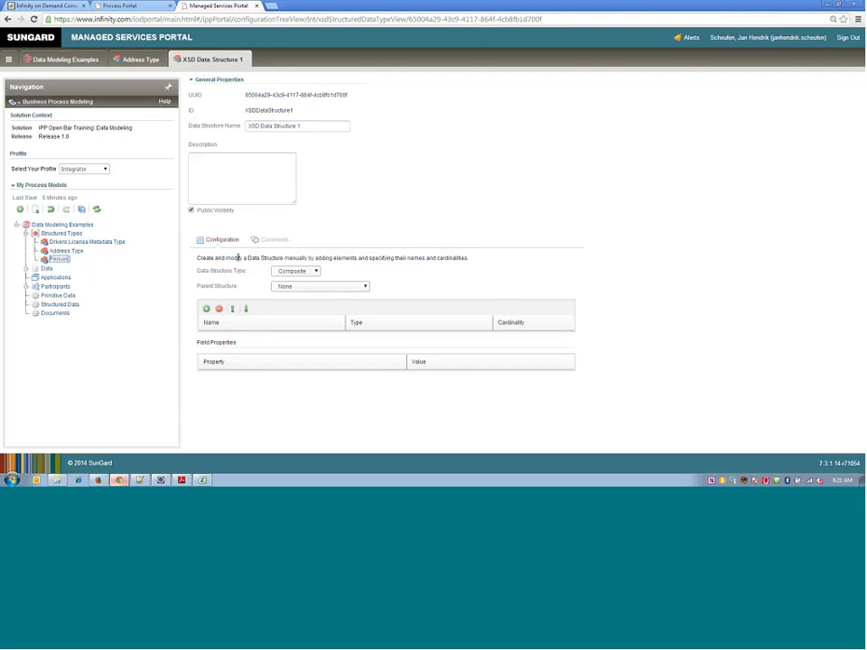
key(Return)
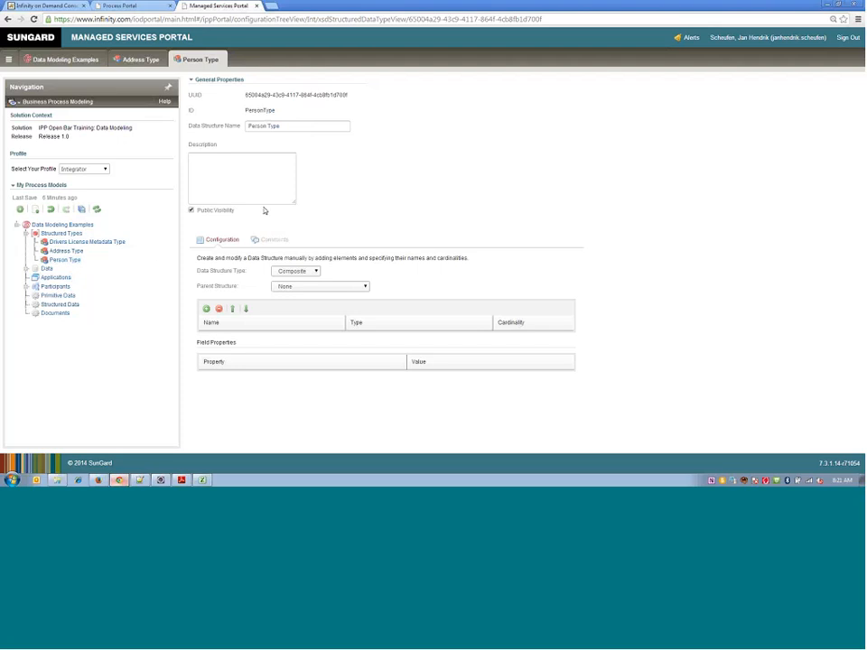
- Add three elements to Person Type and name them Firstname, Lastname and Address
click(205, 309)
click(205, 310)
click(205, 310)
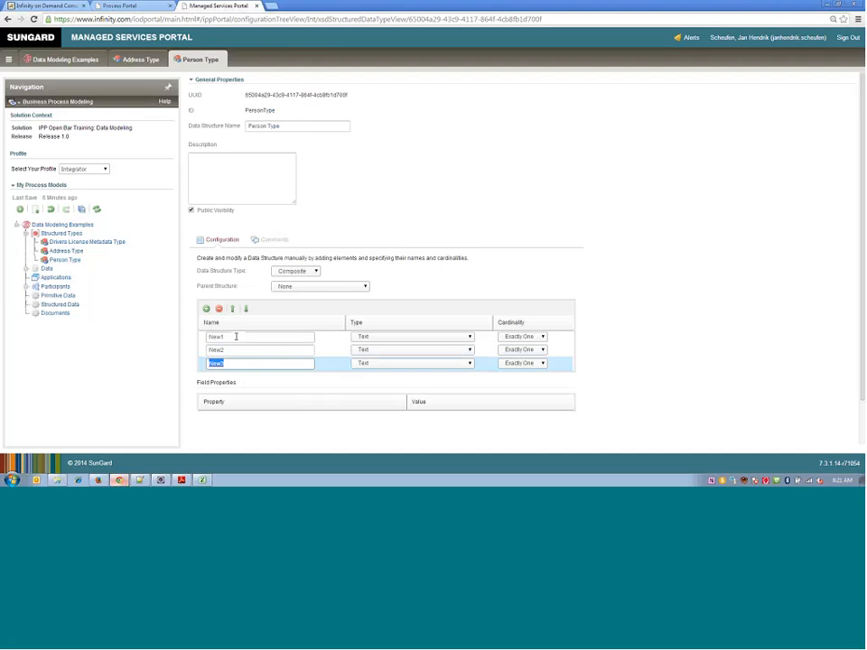
click(236, 336)
text(Firs)
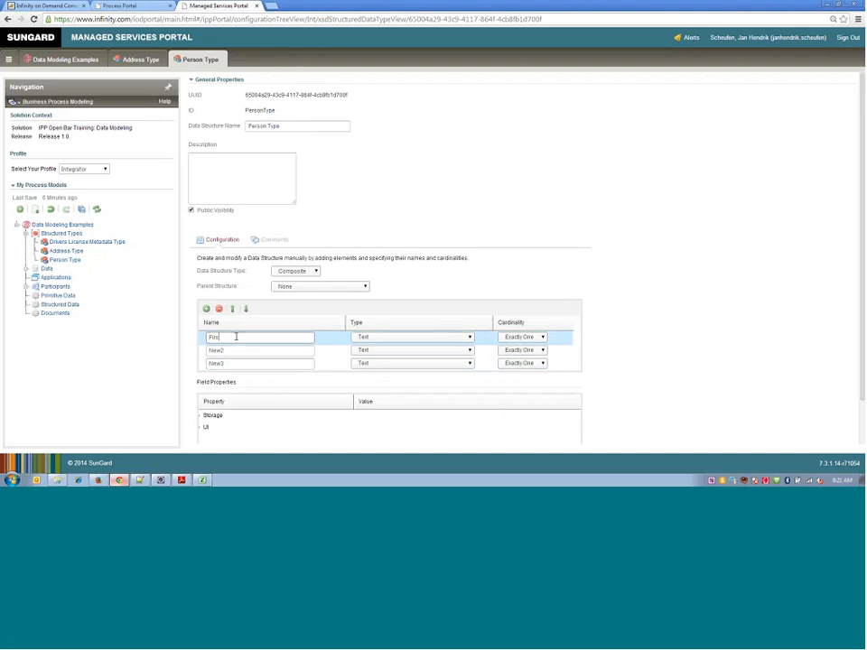
text(tname)
click(240, 353)
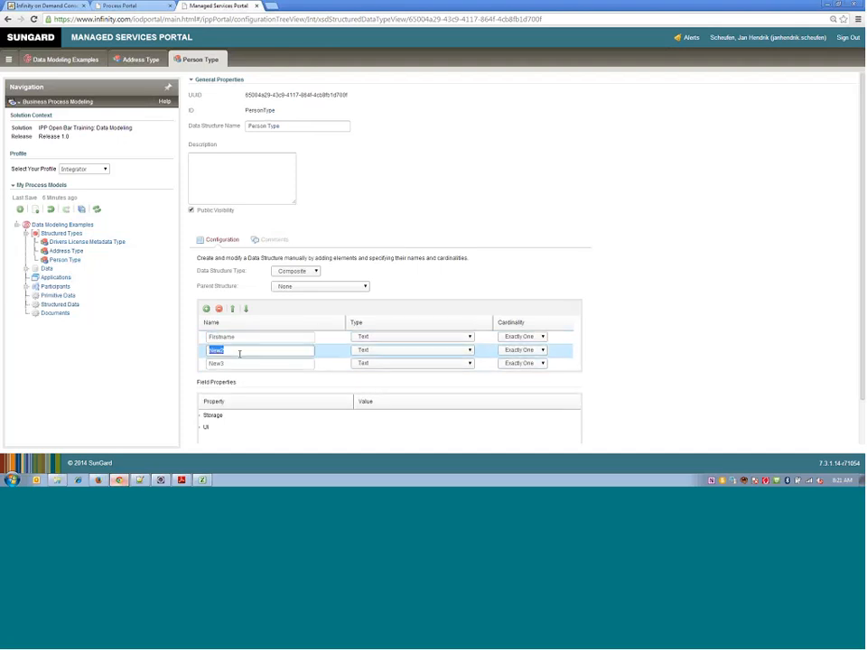
text(Lastname)
click(242, 362)
text(Na)
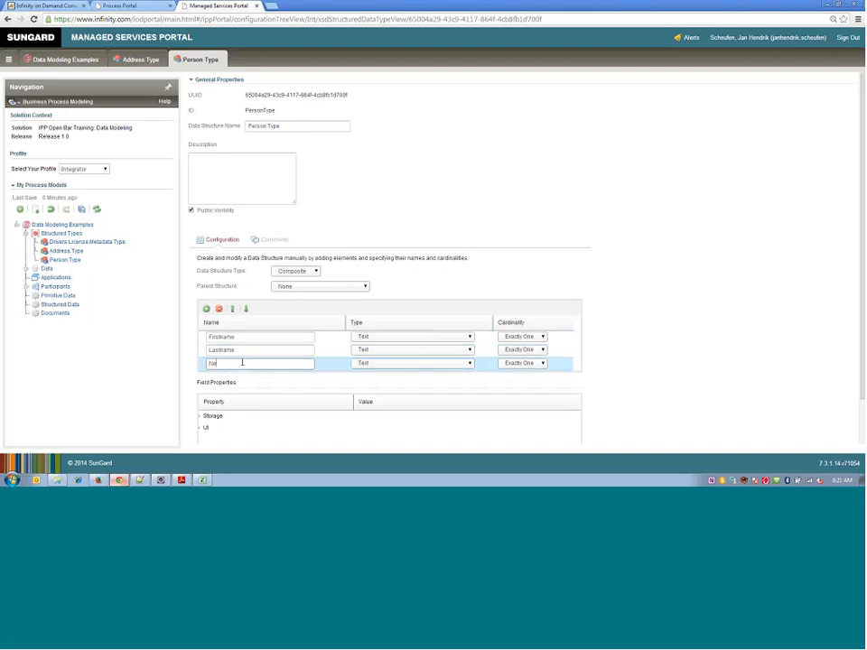
key(BackSpace)
key(BackSpace)
text(Address)
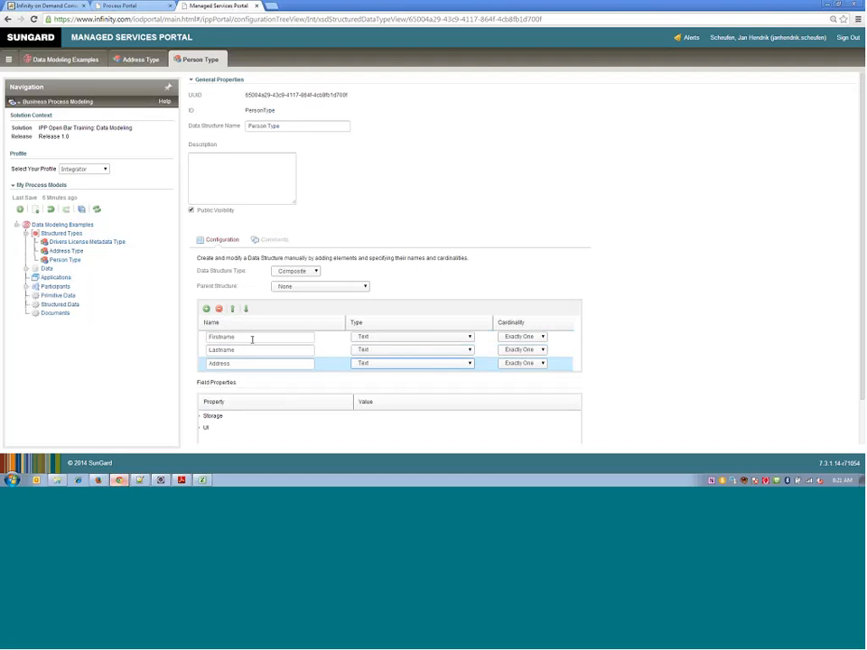
- Check the types available for the Address element and save the process models
click(468, 364)
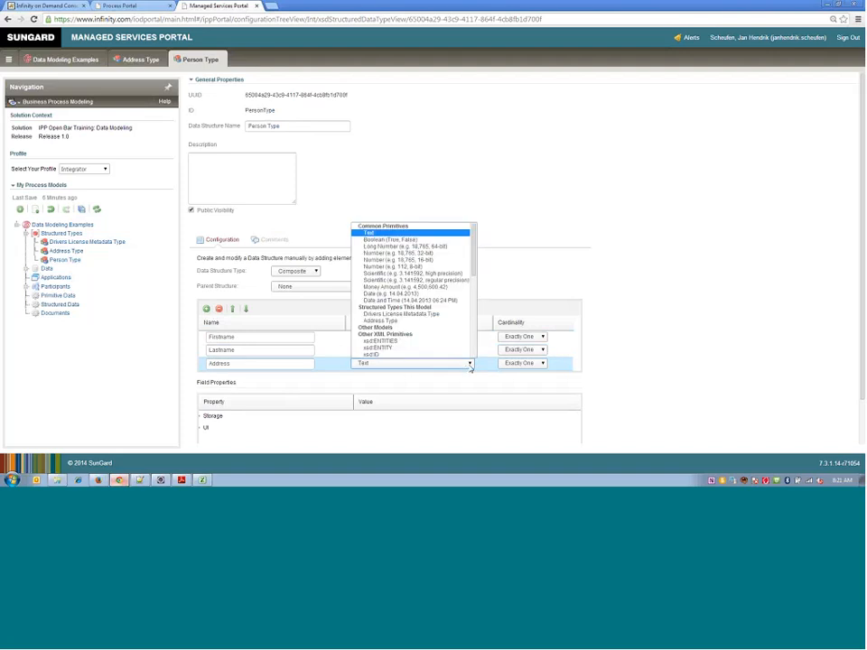
click(469, 364)
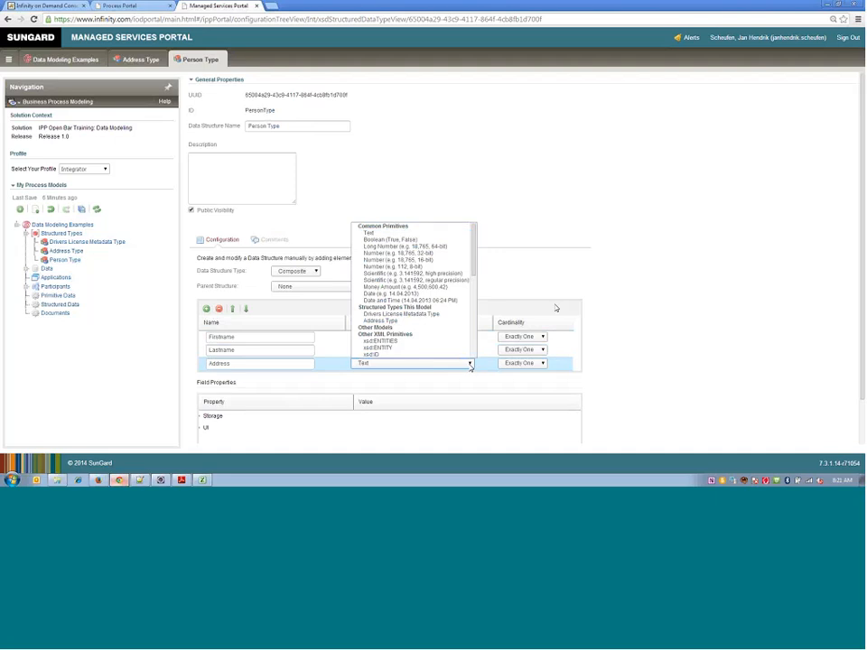
click(82, 210)
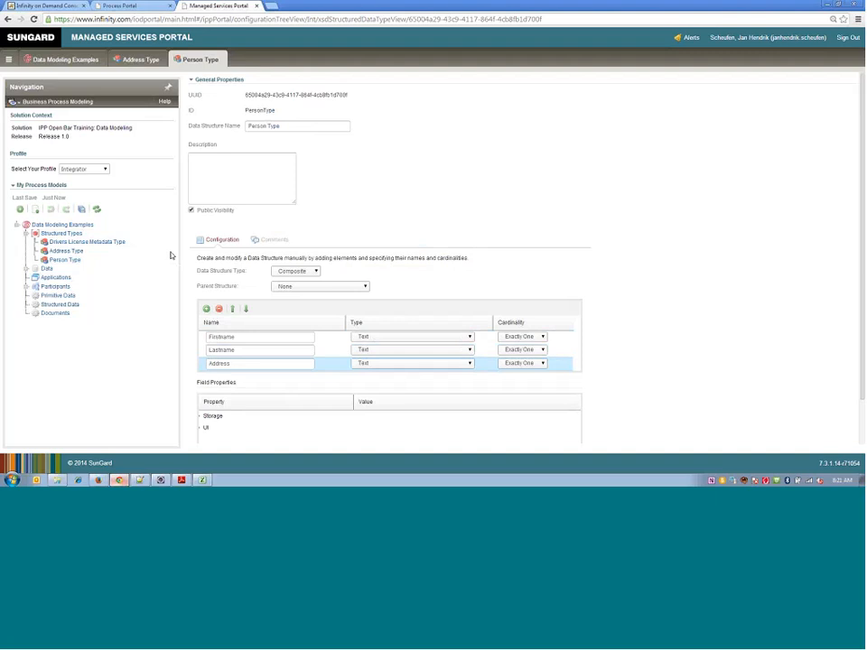
- Close and reopen the Person Type view and set the Address element's type to Address Type
click(223, 55)
click(65, 260)
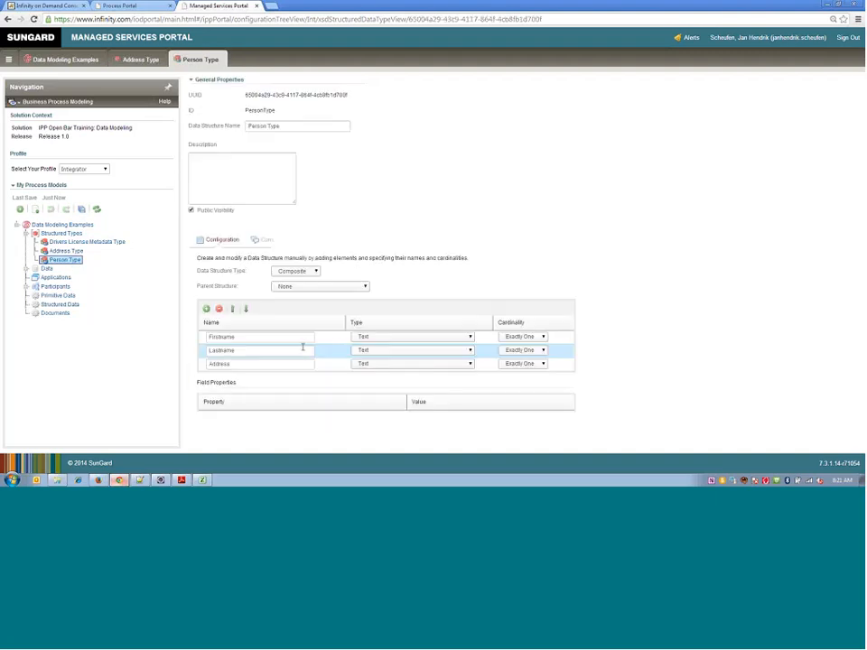
click(469, 366)
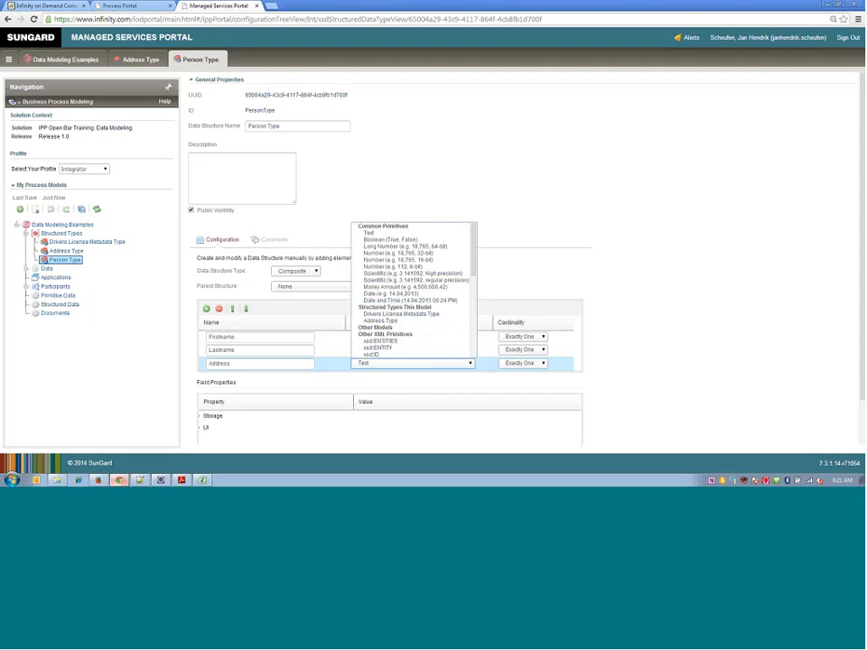
click(389, 322)
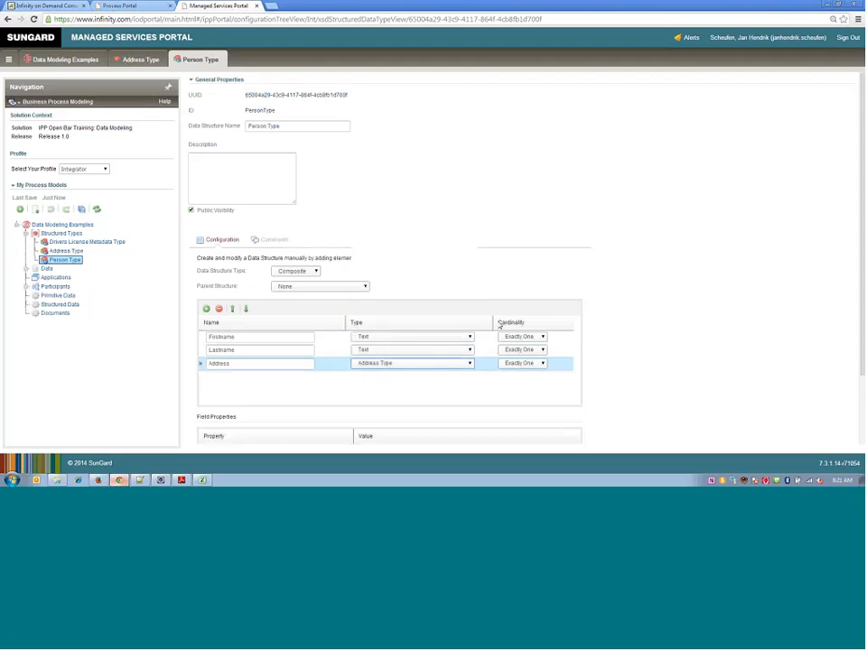
- Expand the Address element in Person Type to show its nested fields and save the process models
drag(864, 261, 835, 341)
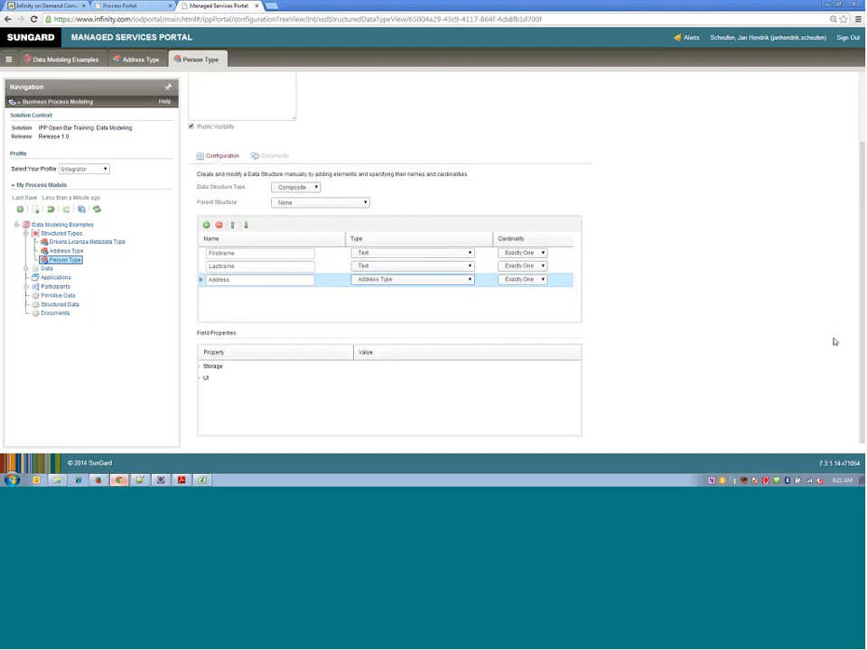
click(201, 281)
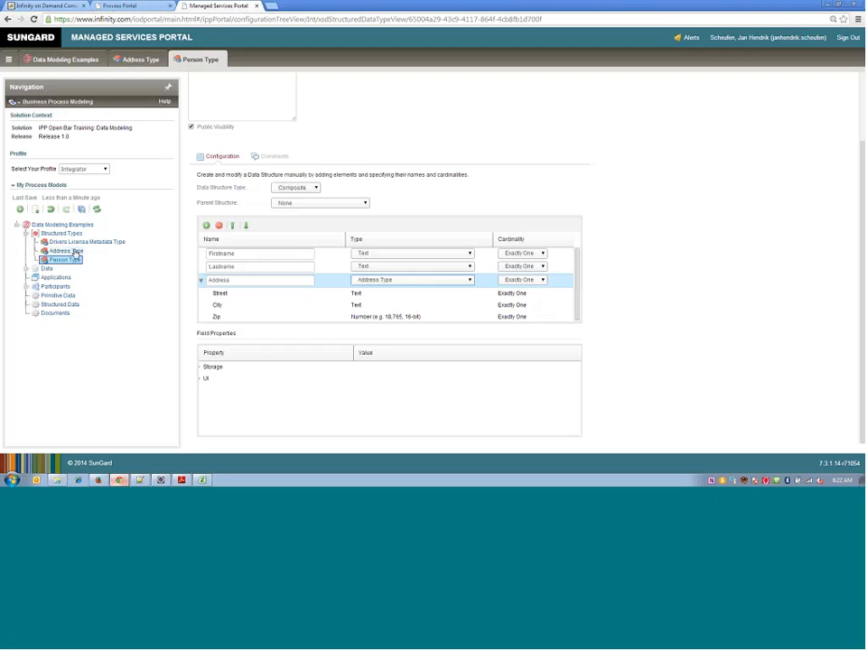
click(82, 209)
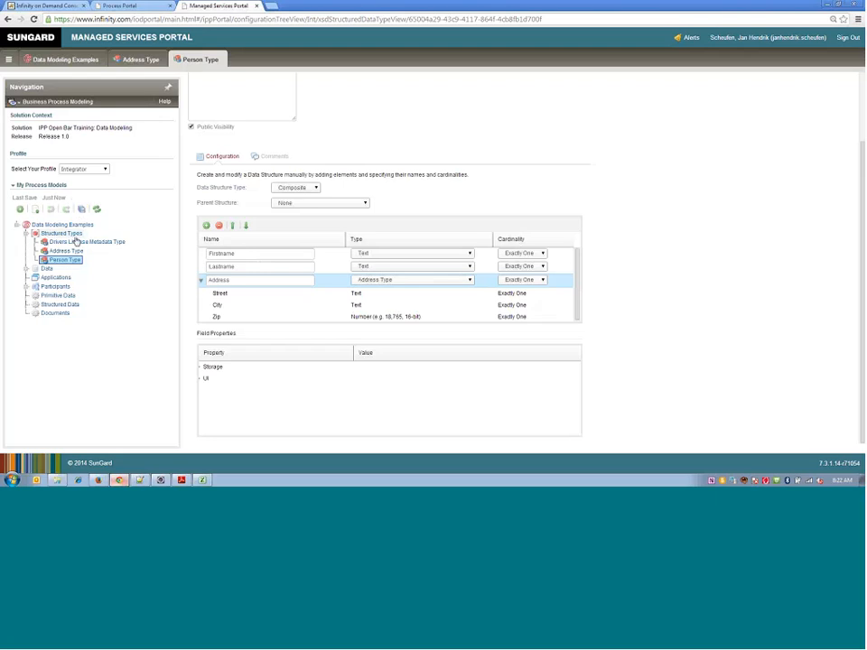
- Start importing type declarations for Structured Types from XSD, enter an example schema URL, and cancel the import
click(27, 234)
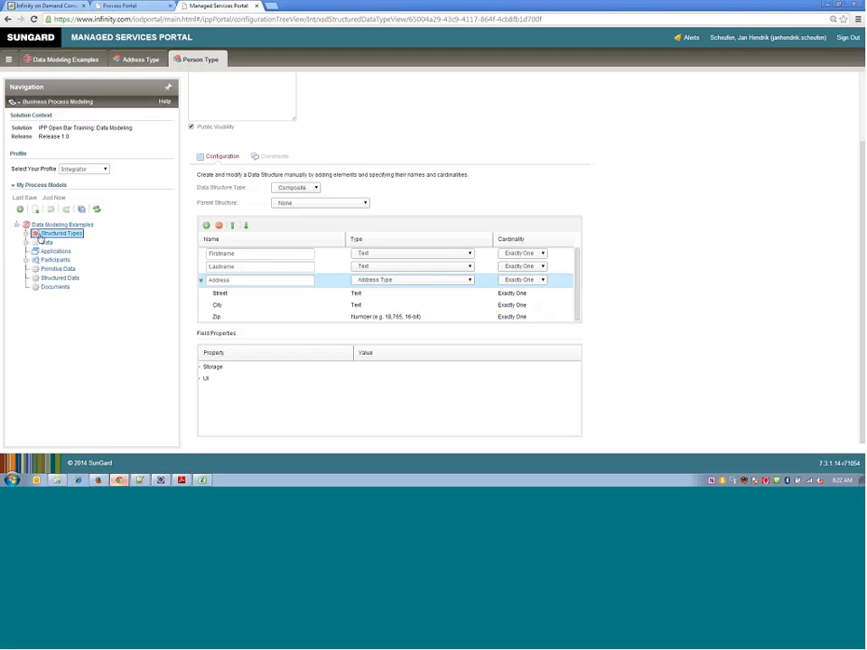
click(27, 234)
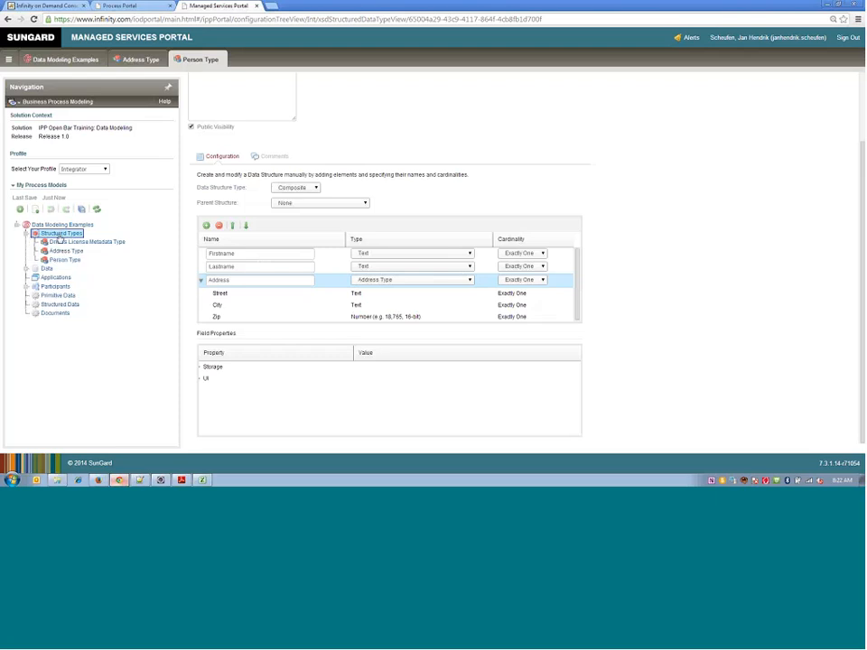
right_click(59, 236)
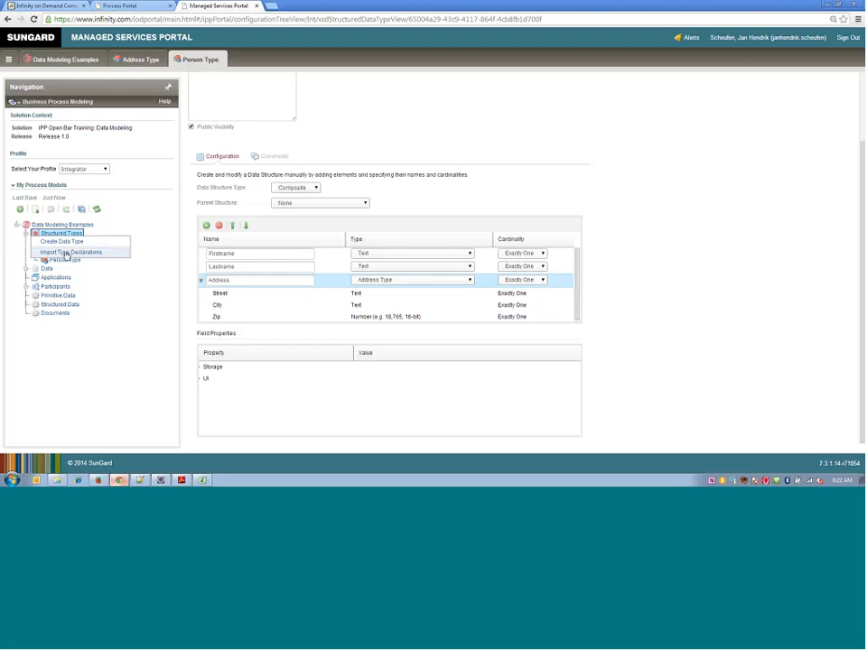
click(68, 253)
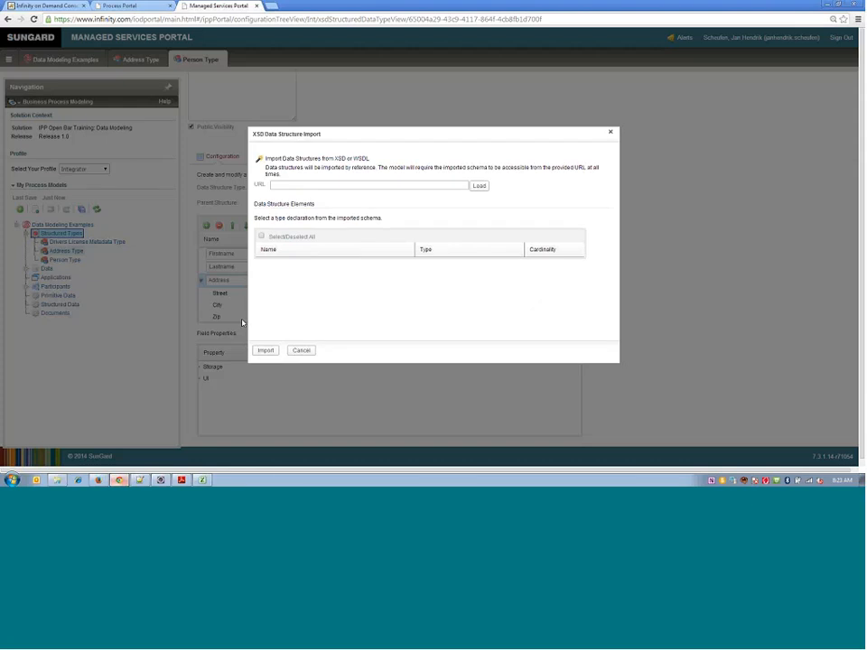
click(383, 186)
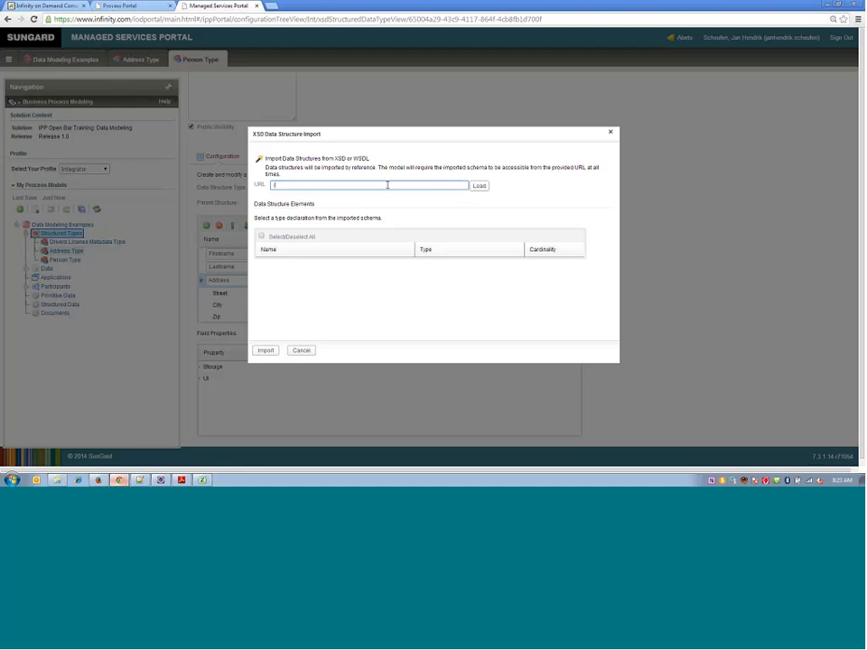
text(my-schaema.xsd)
click(305, 352)
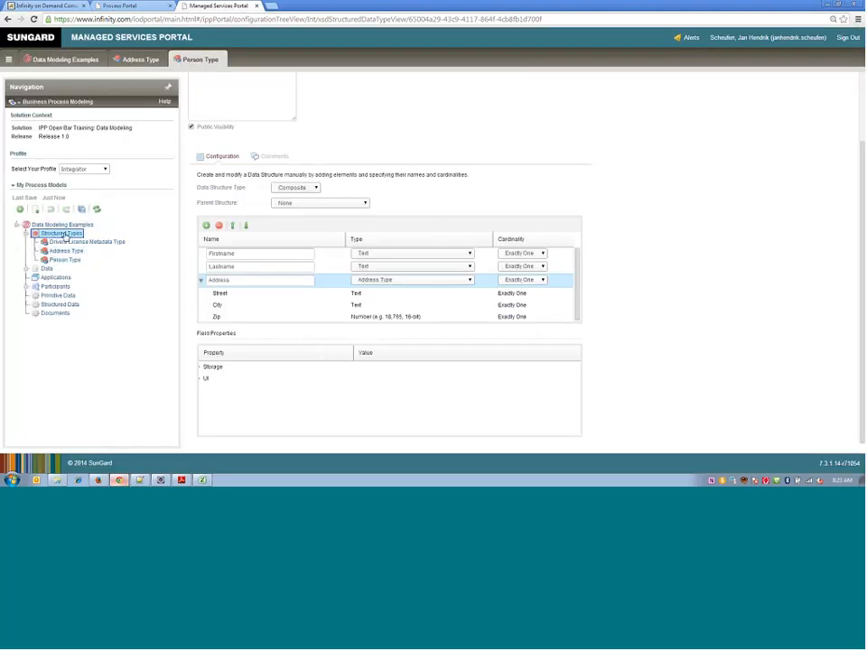
- Create a structured data item under Data and name it Person
click(27, 268)
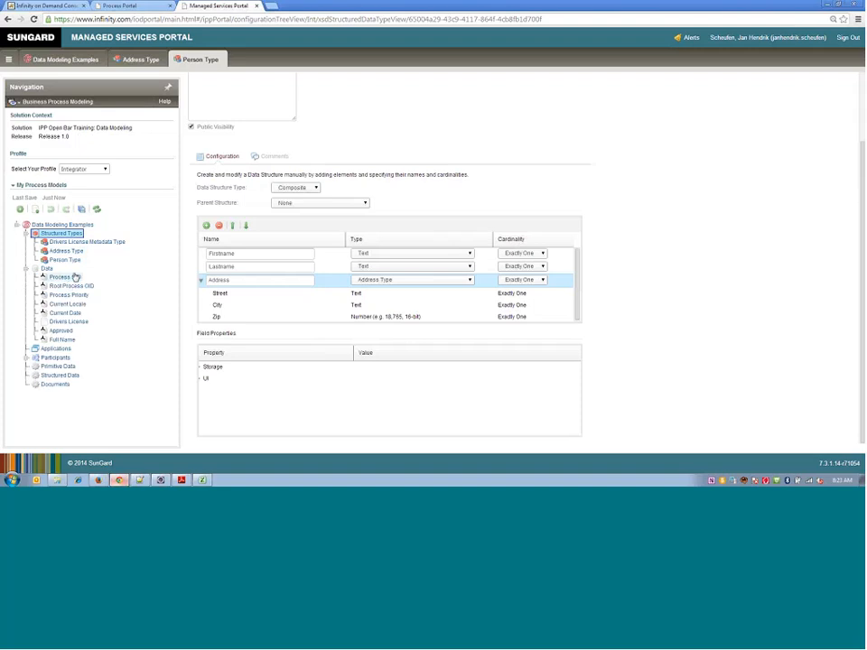
click(26, 233)
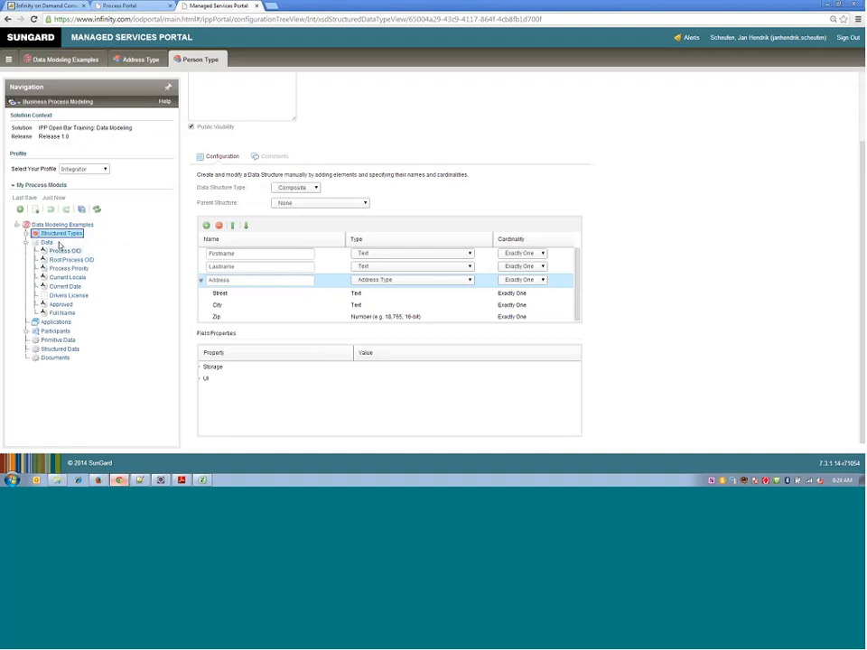
click(48, 243)
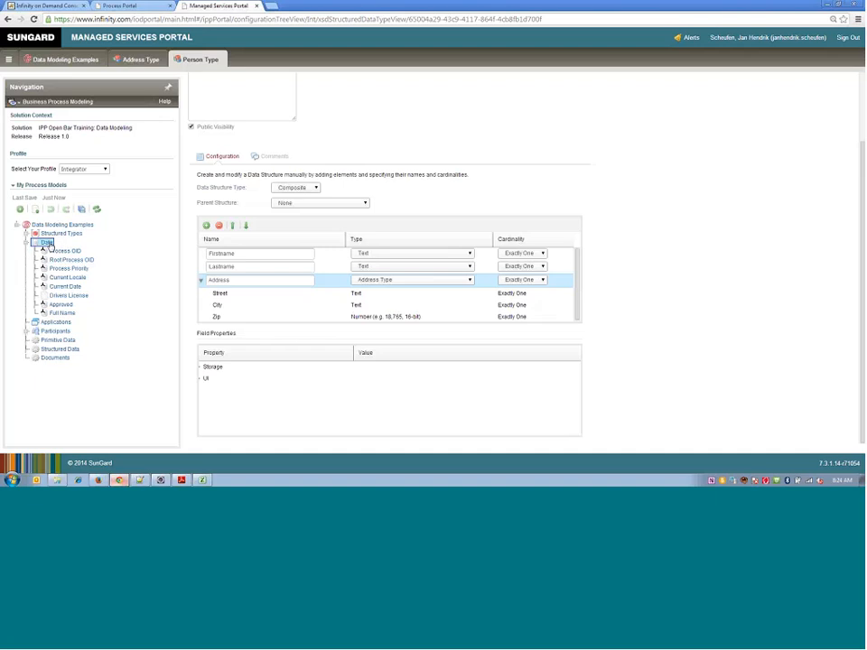
right_click(47, 246)
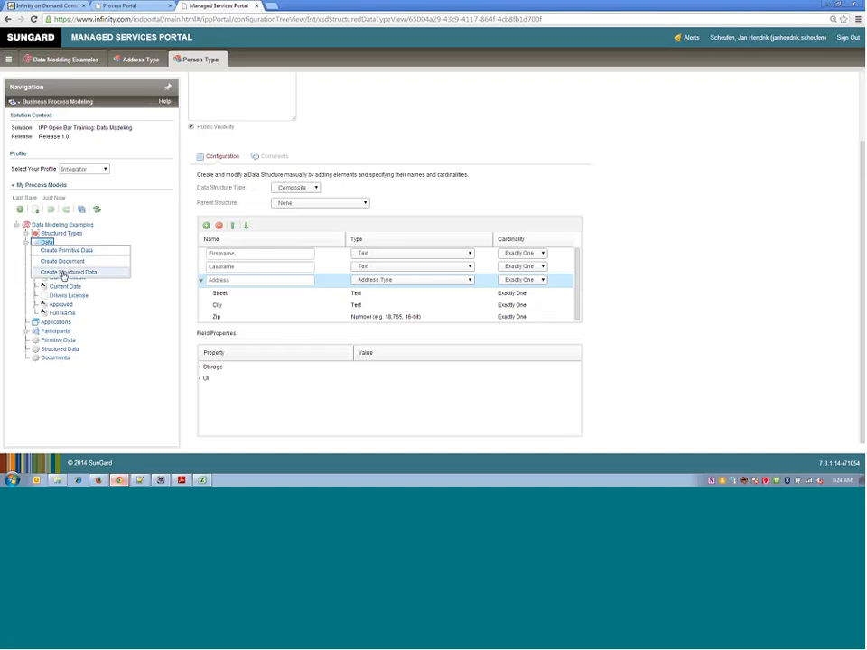
click(65, 272)
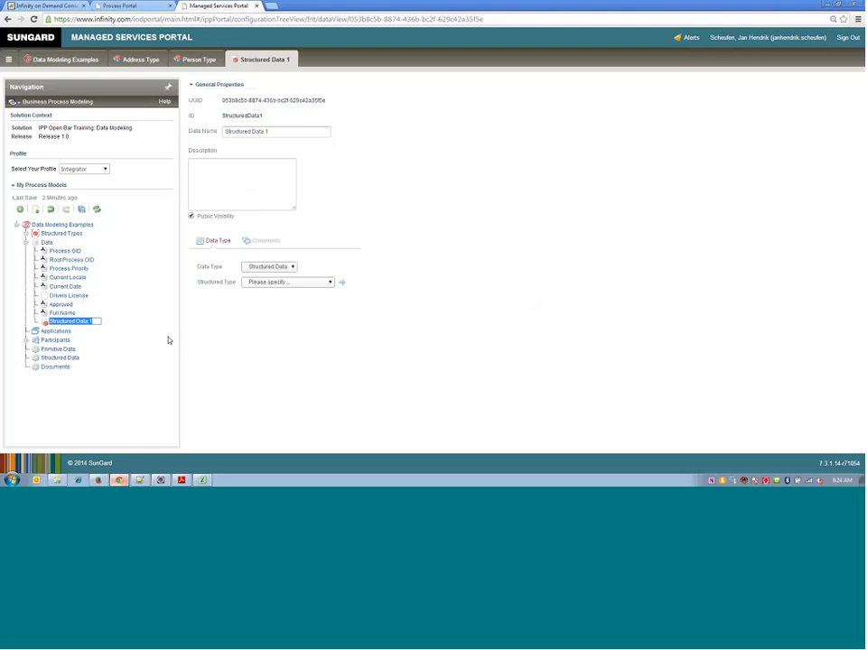
text(Personn)
key(Return)
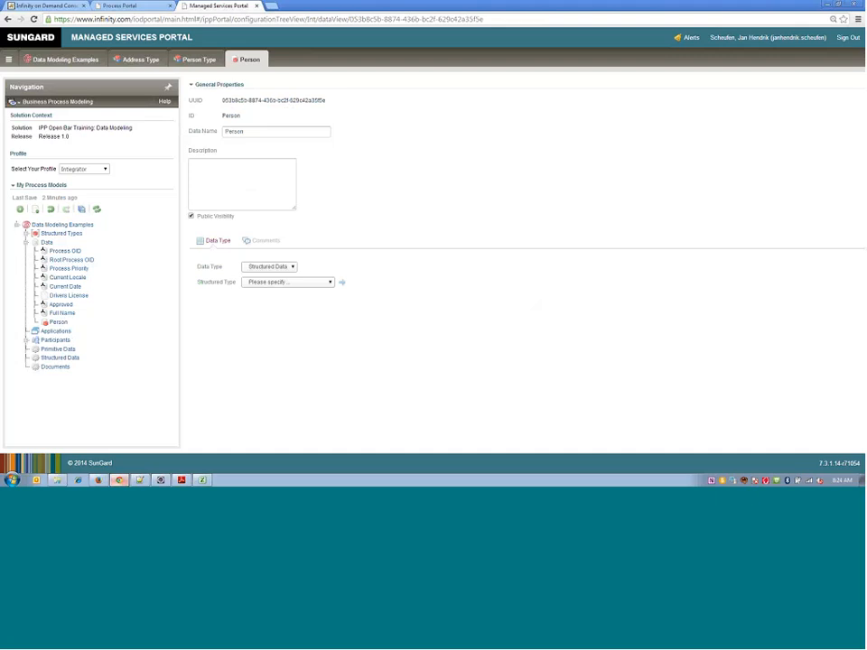
- Set the Person data's structured type to Person Type and save the process models
click(26, 233)
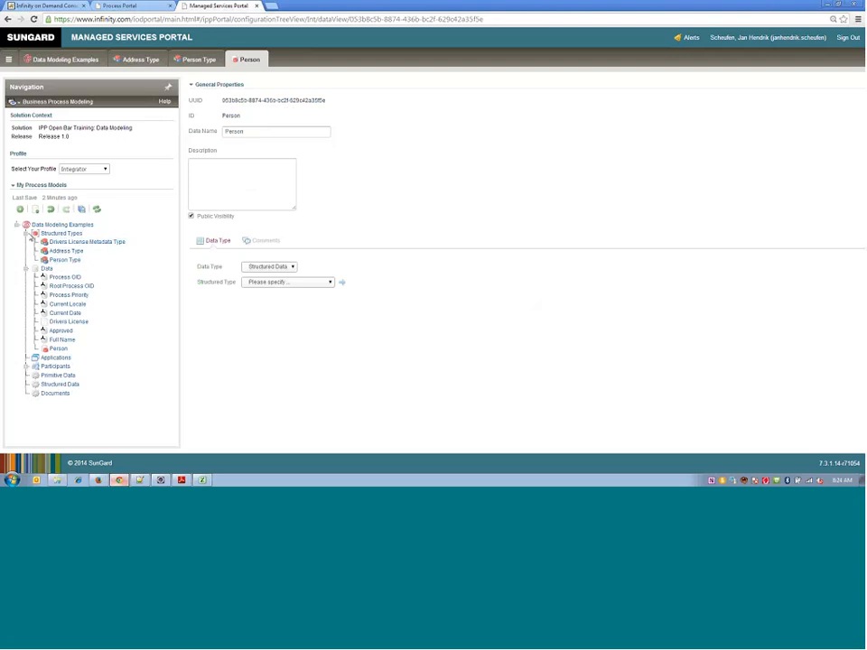
click(27, 234)
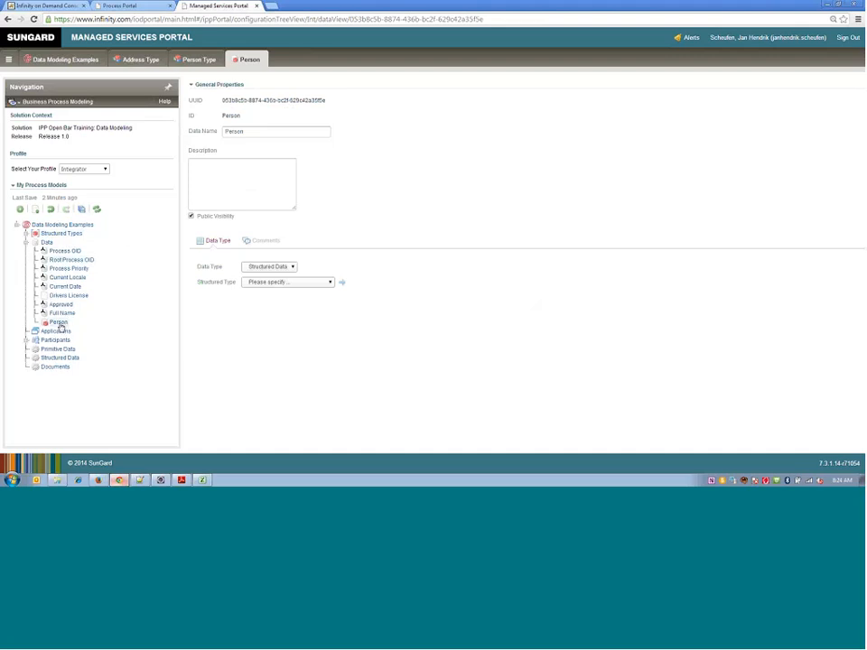
click(272, 283)
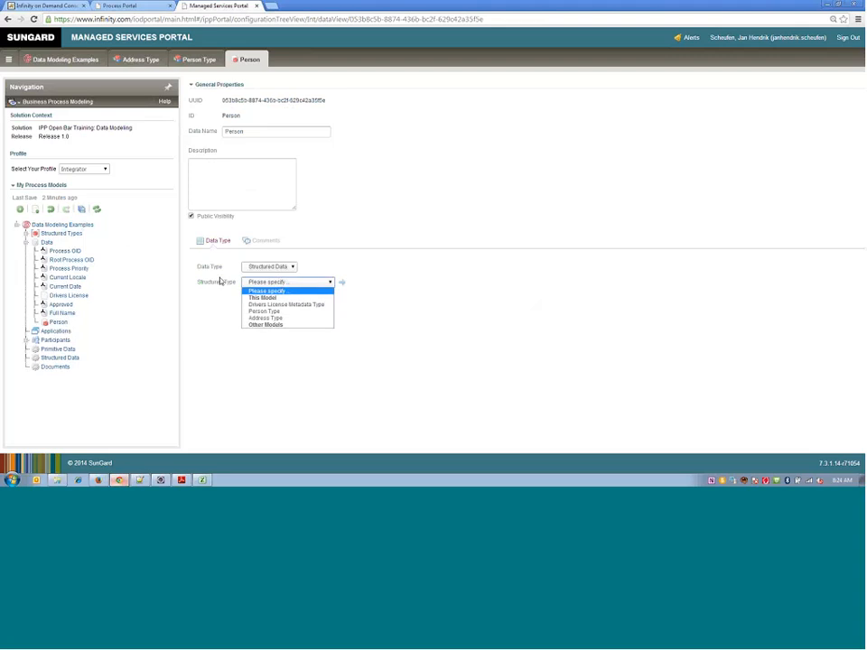
click(267, 313)
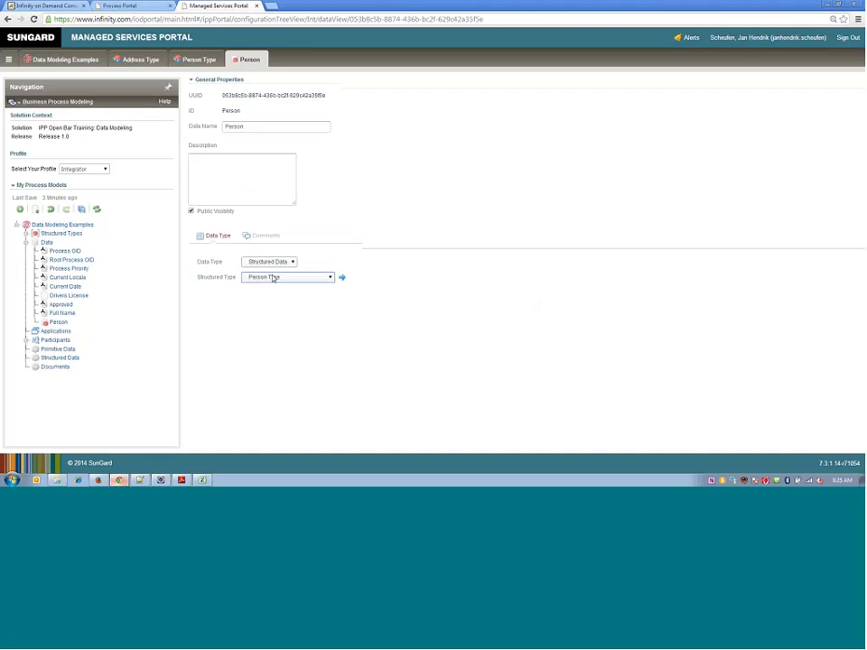
click(80, 208)
- Open the Structured Data process and place the Person data in the default lane, above and beside the Enter Structured Data activity
click(25, 242)
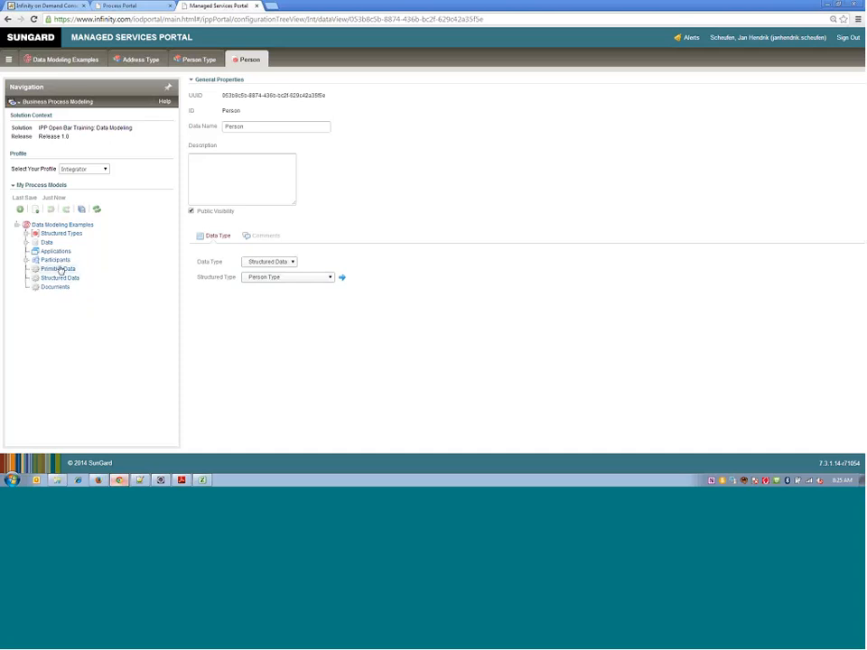
click(58, 278)
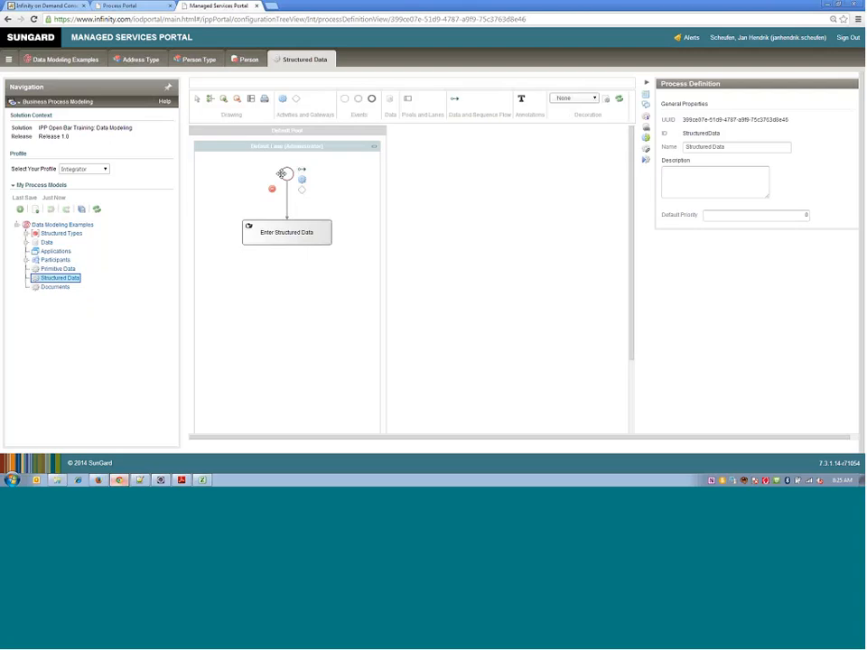
click(26, 242)
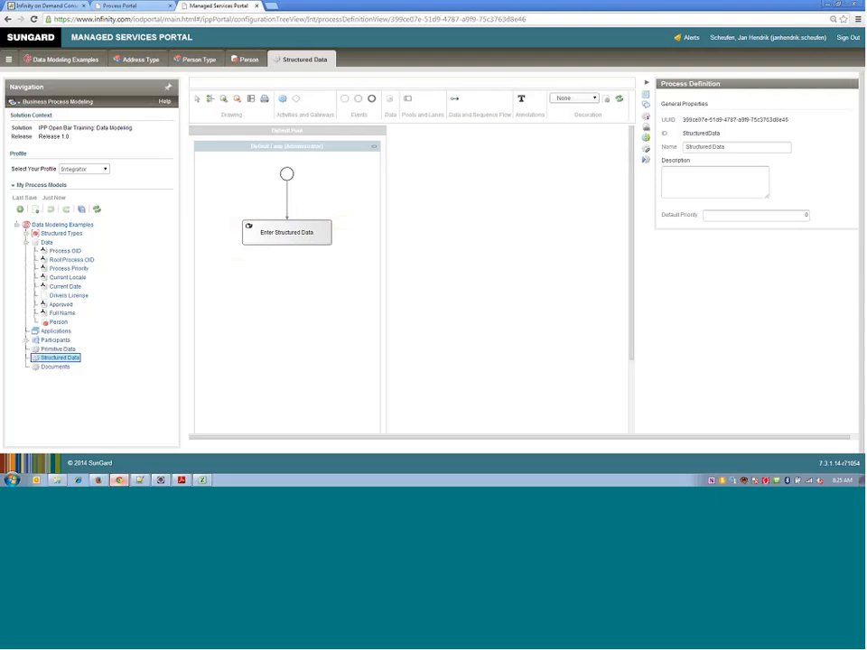
drag(55, 325, 236, 301)
drag(214, 252, 209, 187)
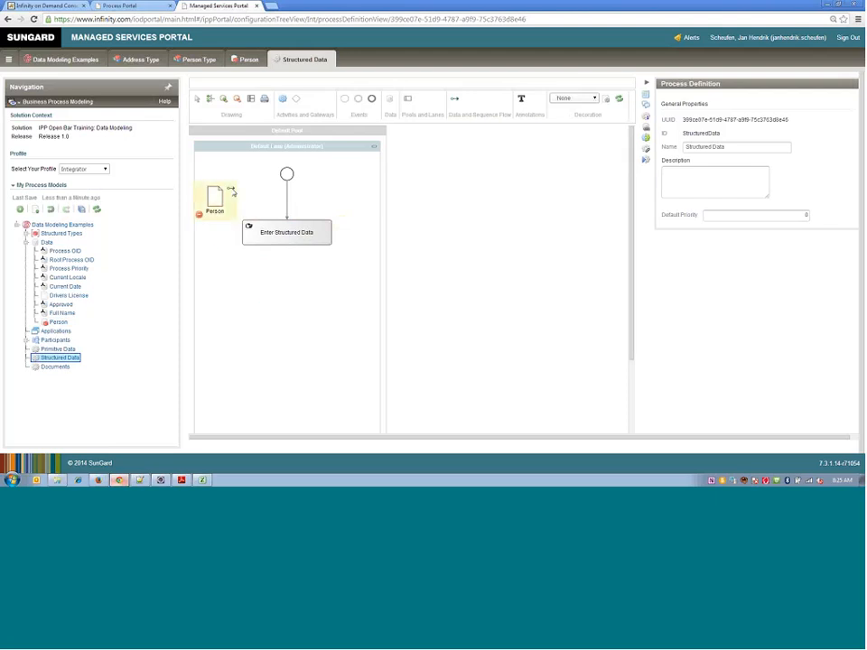
- Connect Person to the Enter Structured Data activity, enable Output on the data flow in addition to Input, and save the process models
click(231, 191)
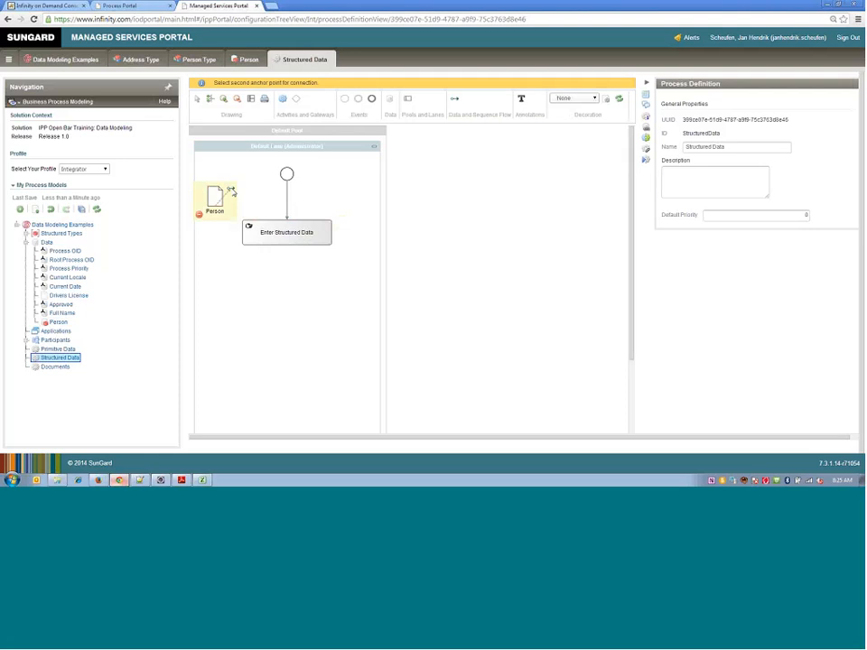
click(251, 240)
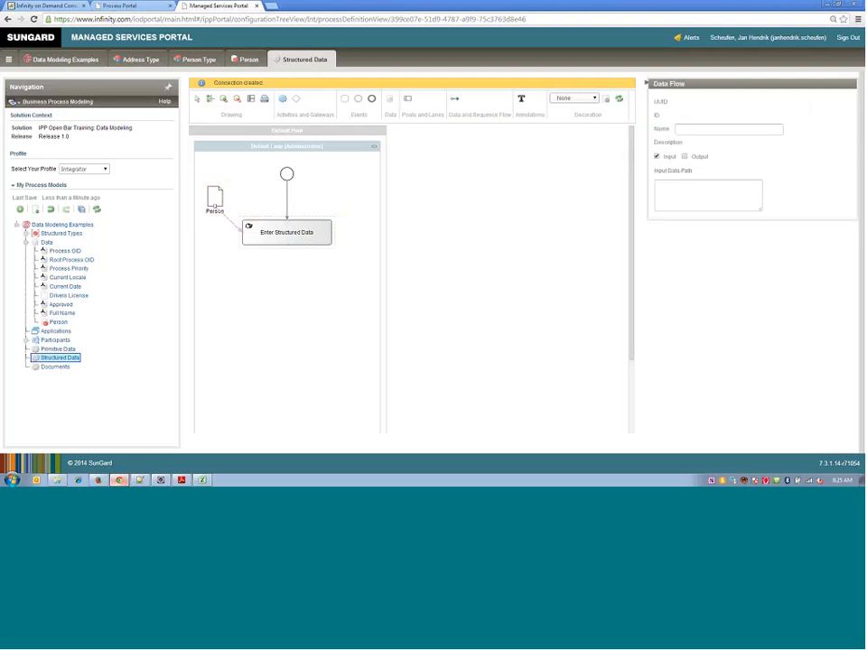
click(685, 157)
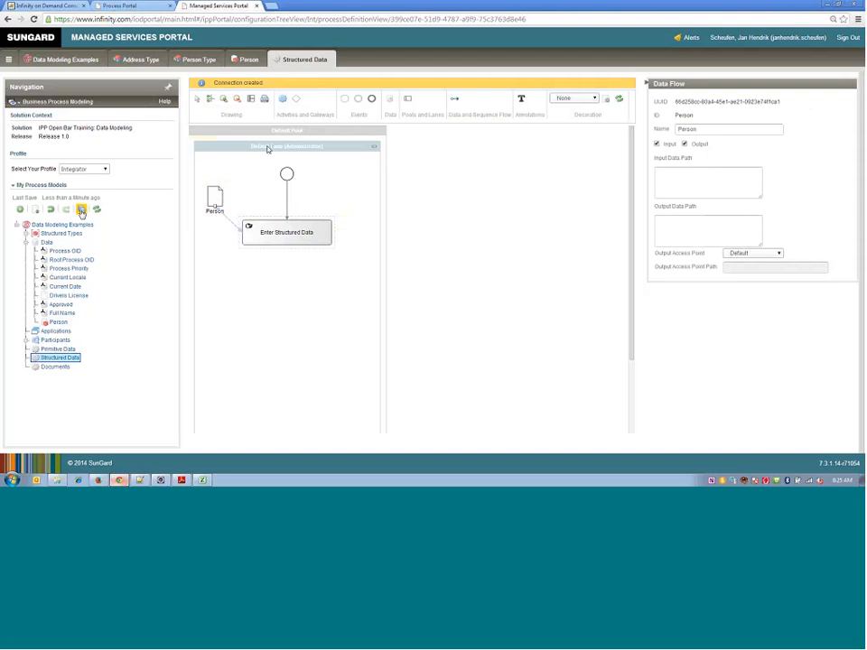
click(81, 210)
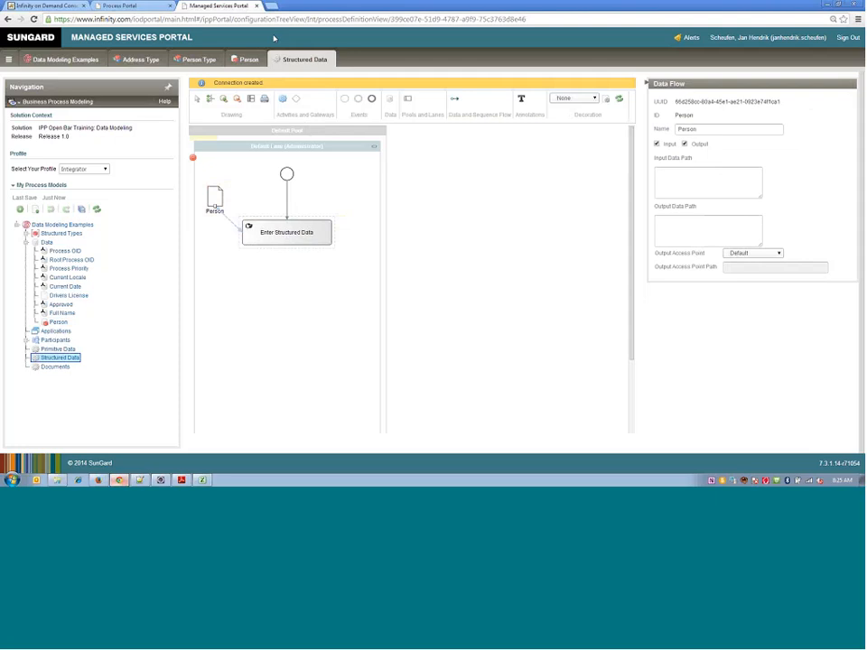
- Switch to the Infinity on Demand Console, try to upgrade the IPP Open Bar Training Session 3: Data Modeling instance, and reload the Instances Overview
click(45, 6)
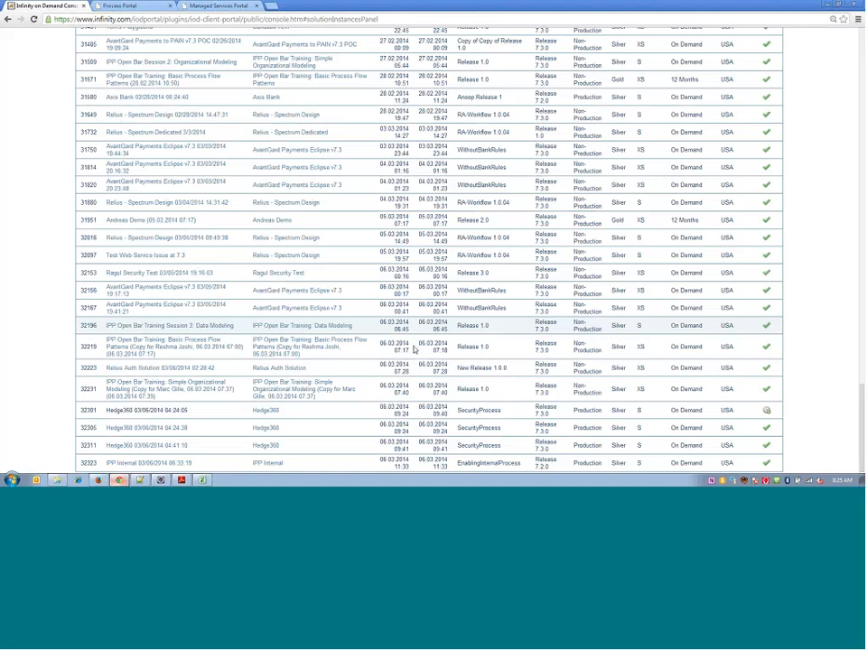
drag(861, 391, 861, 40)
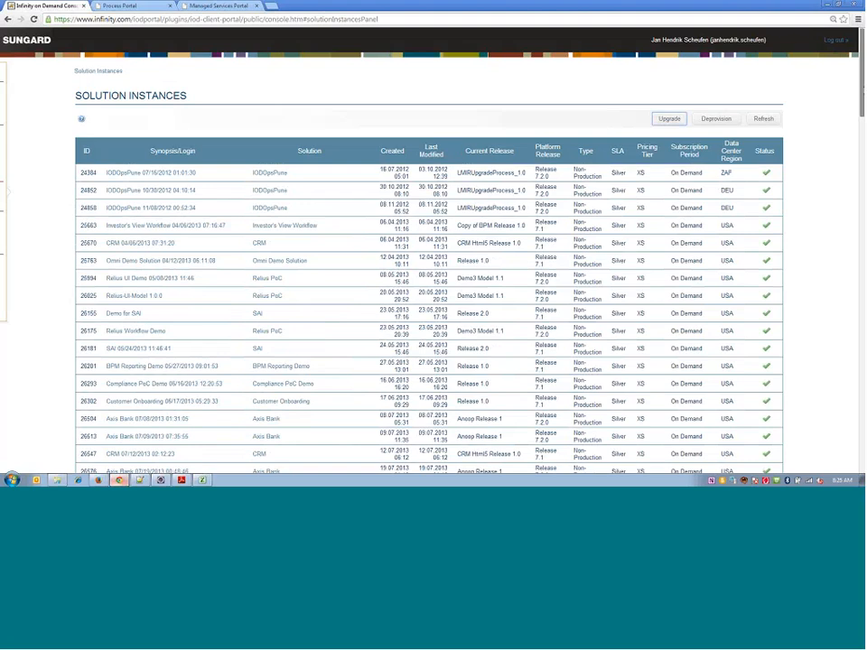
mouse_move(862, 93)
mouse_down()
mouse_move(862, 386)
mouse_move(861, 72)
mouse_up()
click(668, 119)
scroll(862, 110, down, 2)
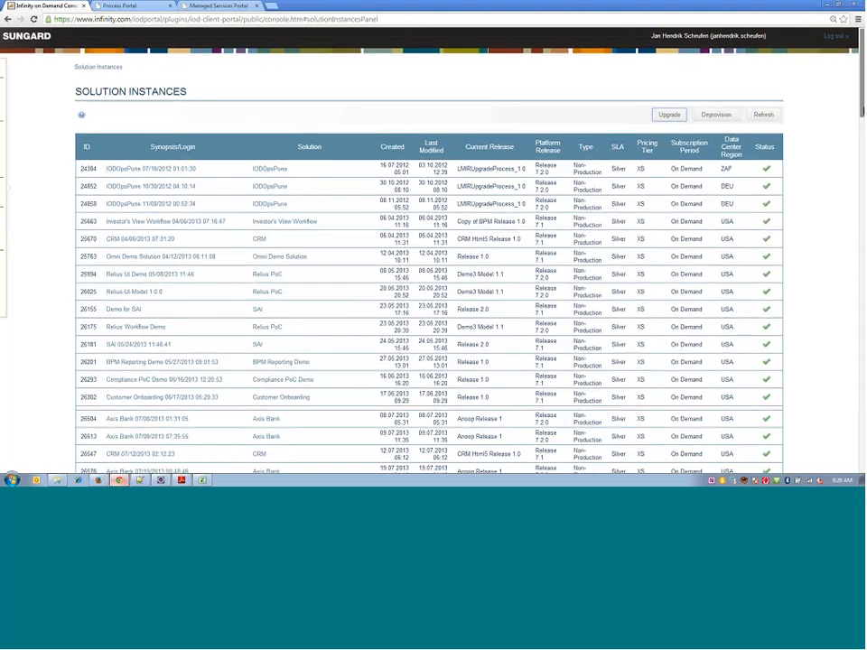
drag(863, 110, 863, 454)
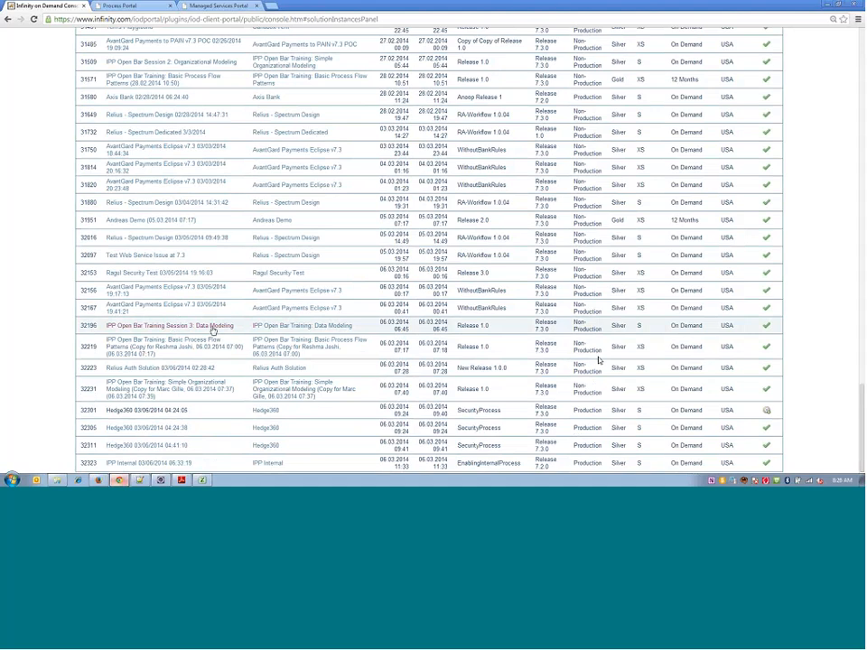
drag(861, 411, 861, 54)
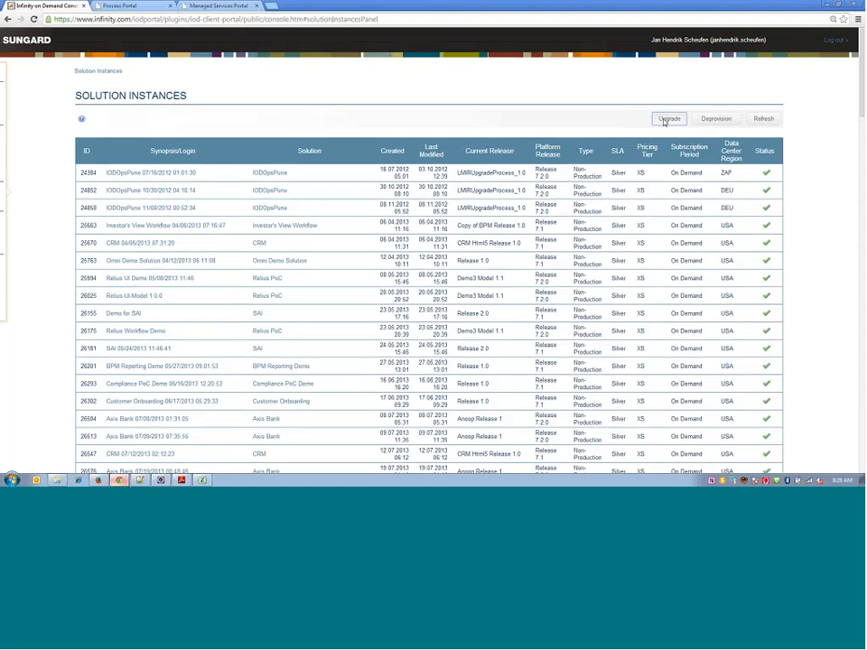
click(667, 120)
mouse_move(4, 119)
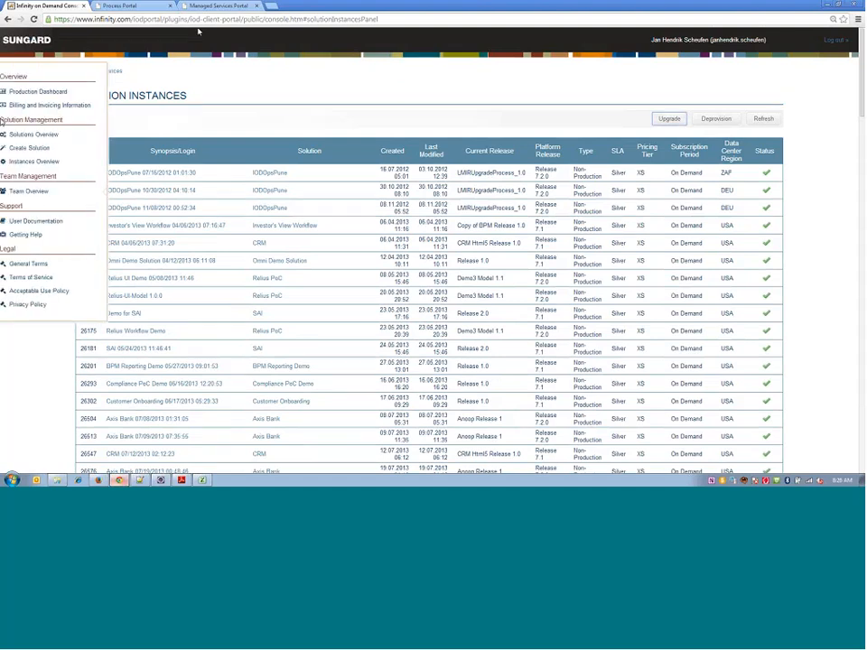
click(42, 163)
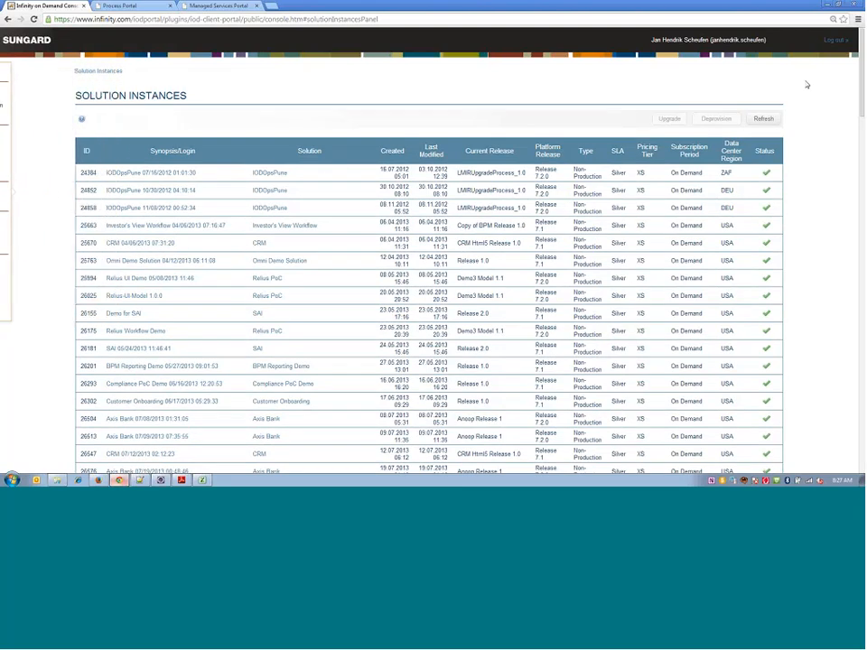
- Log out of the Infinity on Demand Console and log back in with the account name and password
click(832, 40)
click(445, 291)
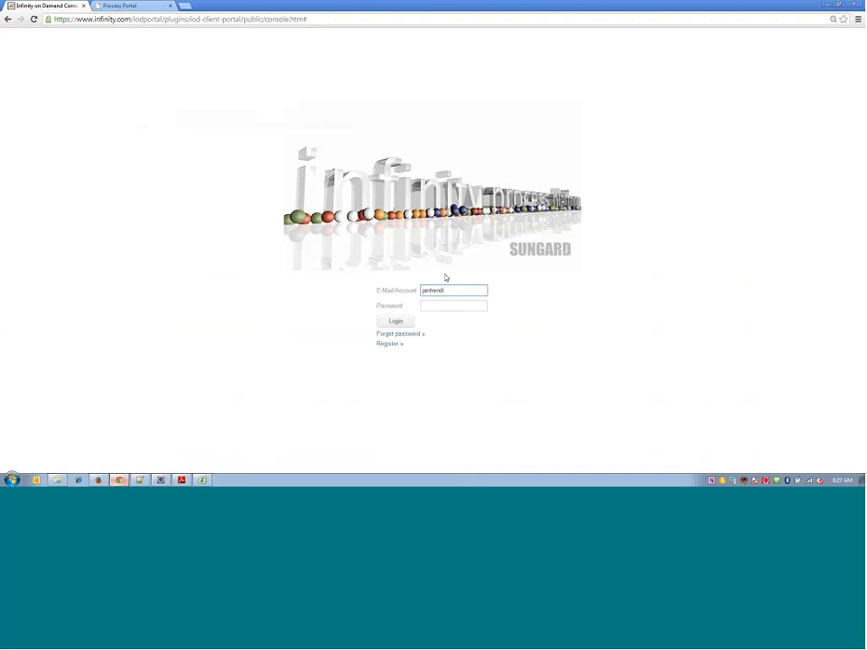
key(Tab)
text(**********)
click(391, 322)
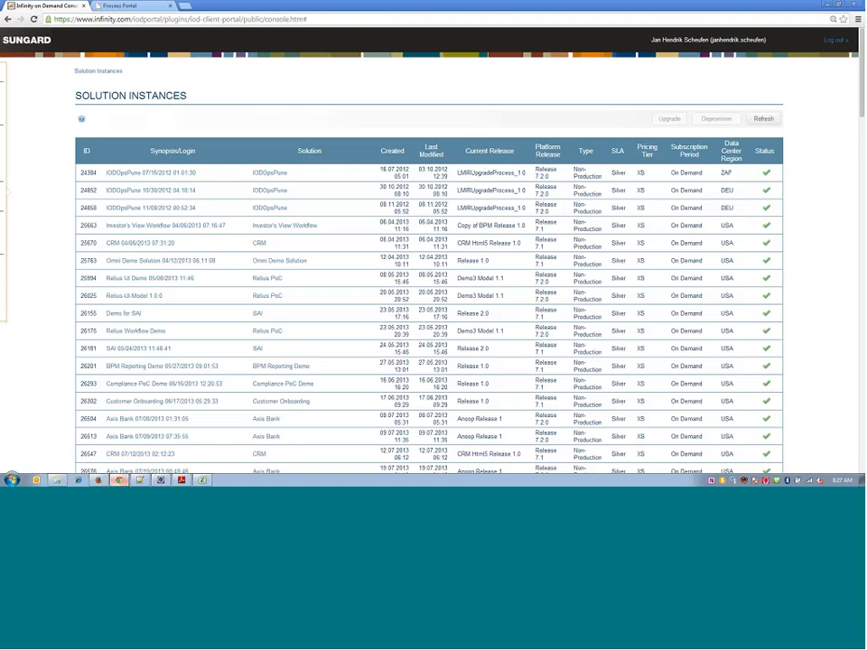
- Upgrade the IPP Open Bar Training Session 3: Data Modeling solution instance to Release 1.0
scroll(241, 444, down, 20)
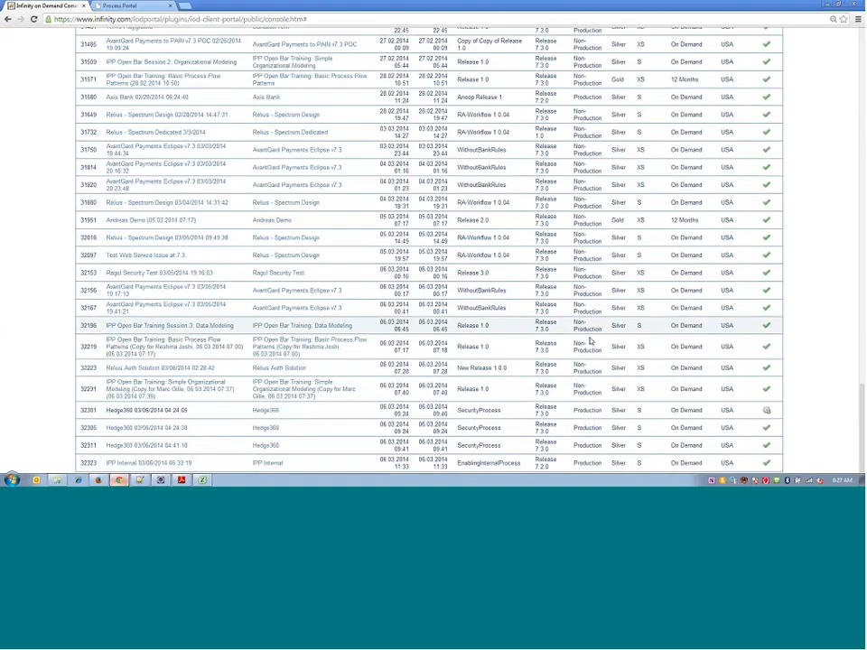
drag(861, 416, 858, 54)
click(672, 120)
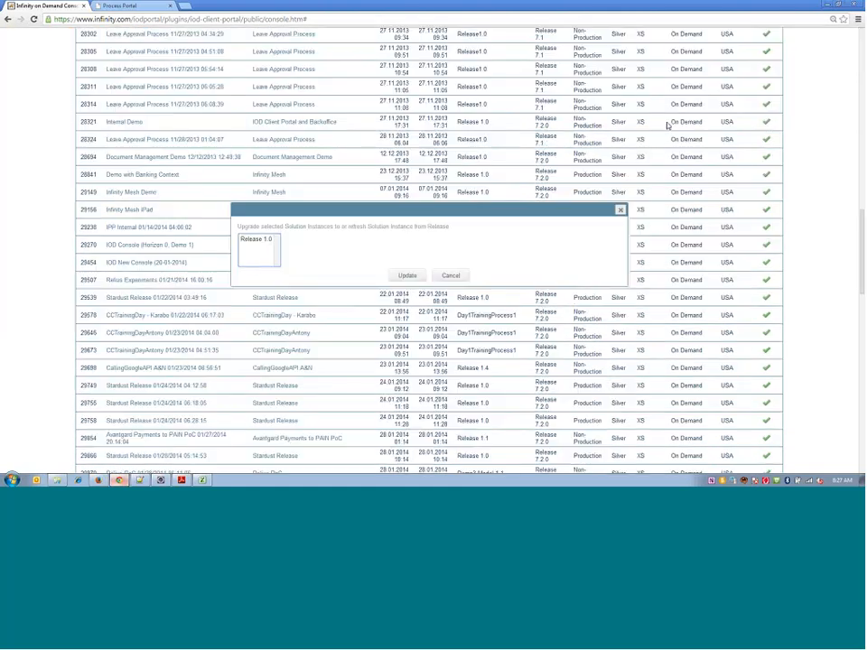
click(268, 241)
click(407, 275)
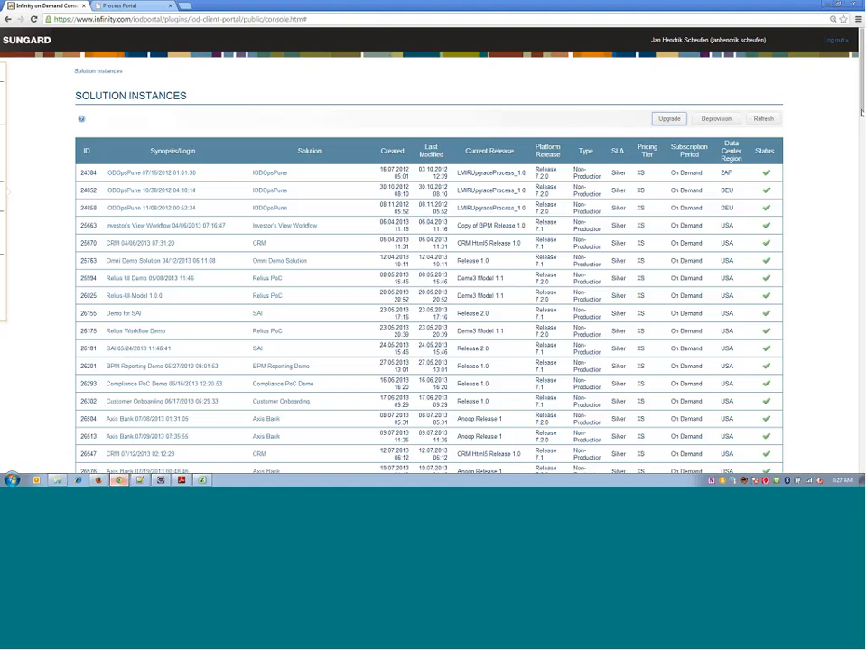
- Close the outdated Process Portal, open the IPP Open Bar Training Session 3: Data Modeling instance, and log in with the prefilled credentials
drag(862, 107, 861, 482)
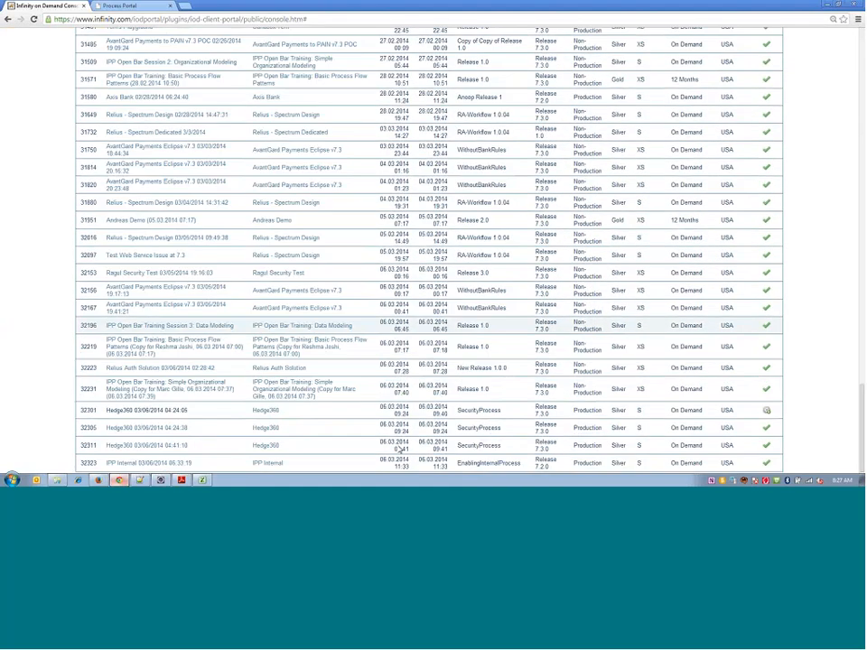
click(151, 389)
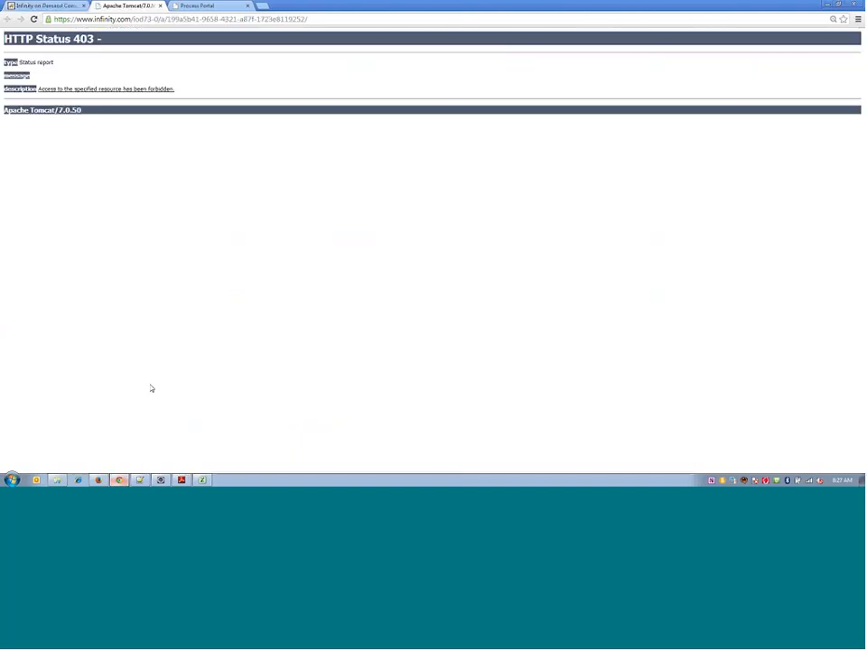
click(169, 6)
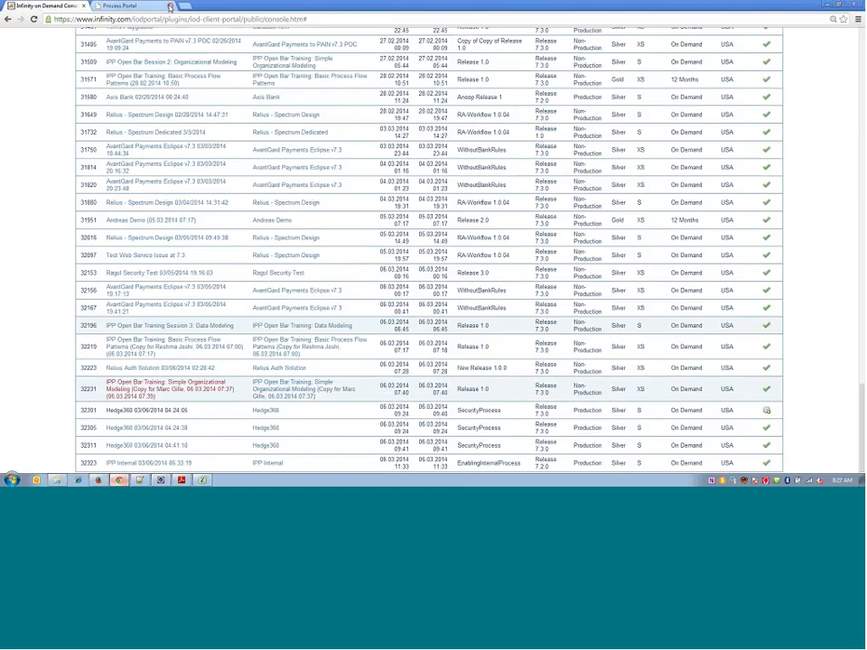
click(168, 6)
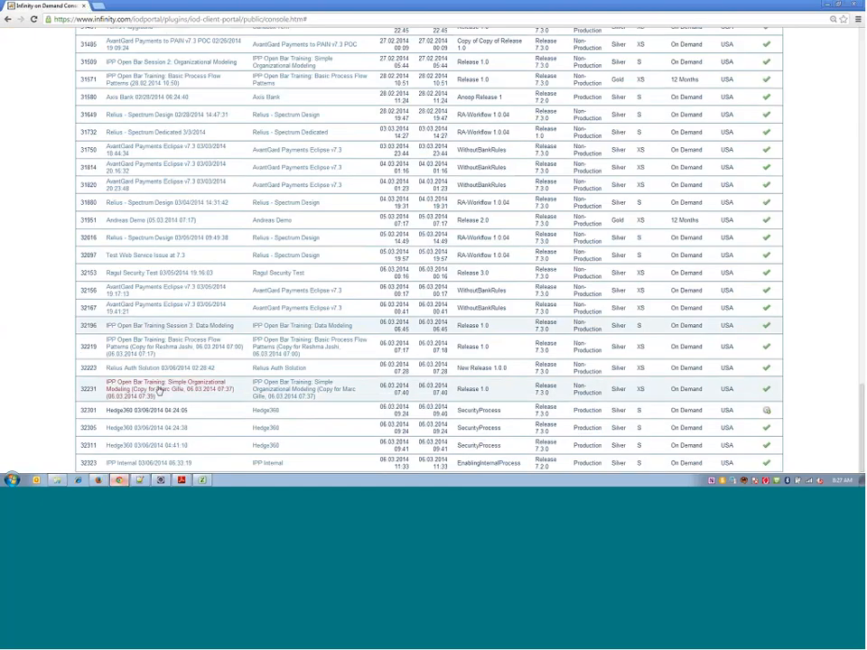
click(159, 328)
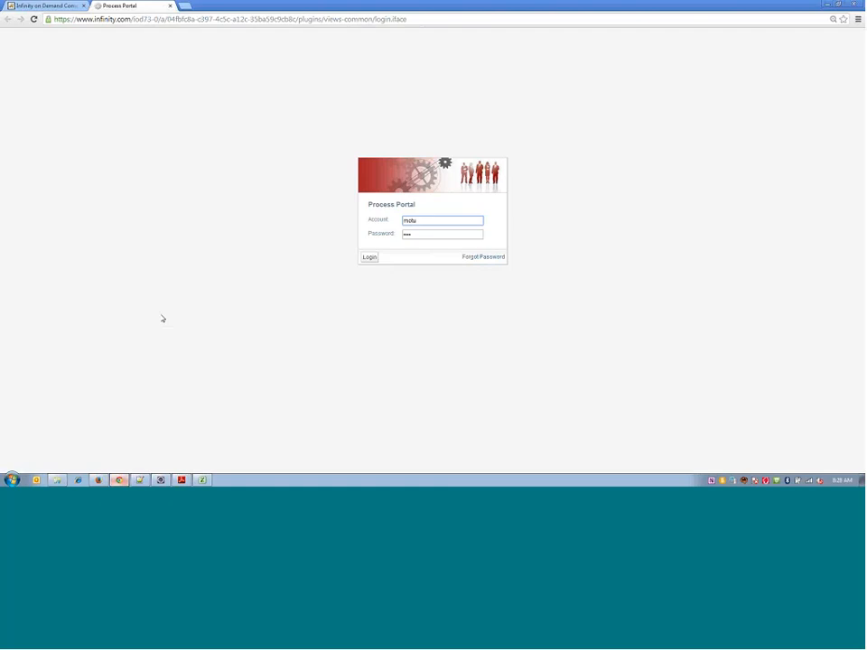
key(Return)
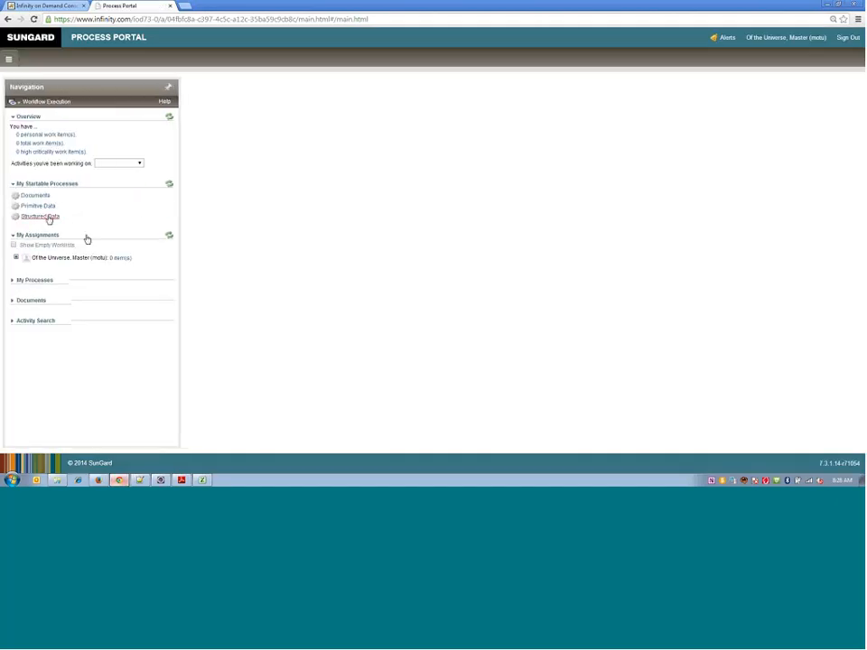
- Start the Structured Data process and try to suspend and save the activity with the letters "sdflsj" as the Zip
click(40, 218)
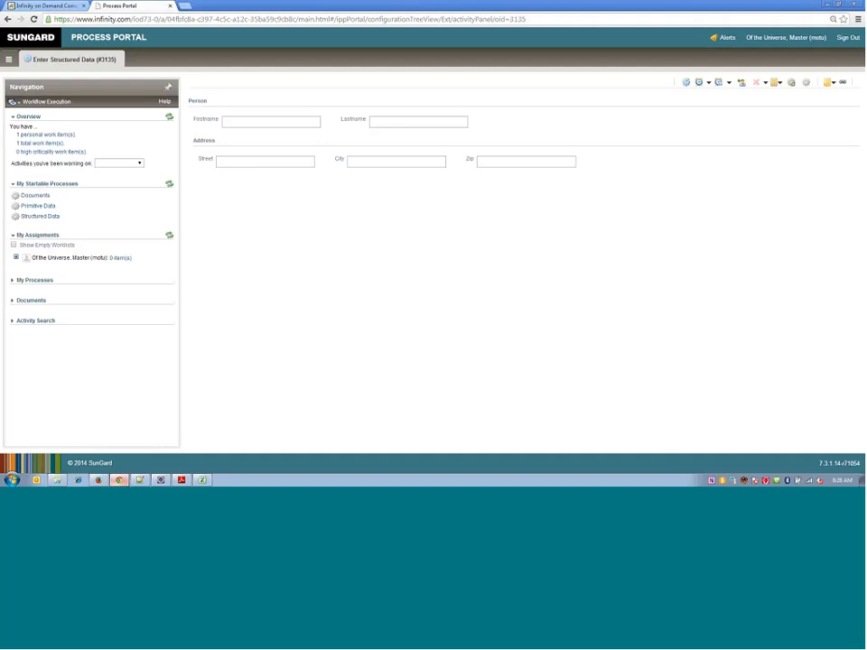
double_click(200, 103)
click(240, 170)
click(507, 164)
text(skldfh)
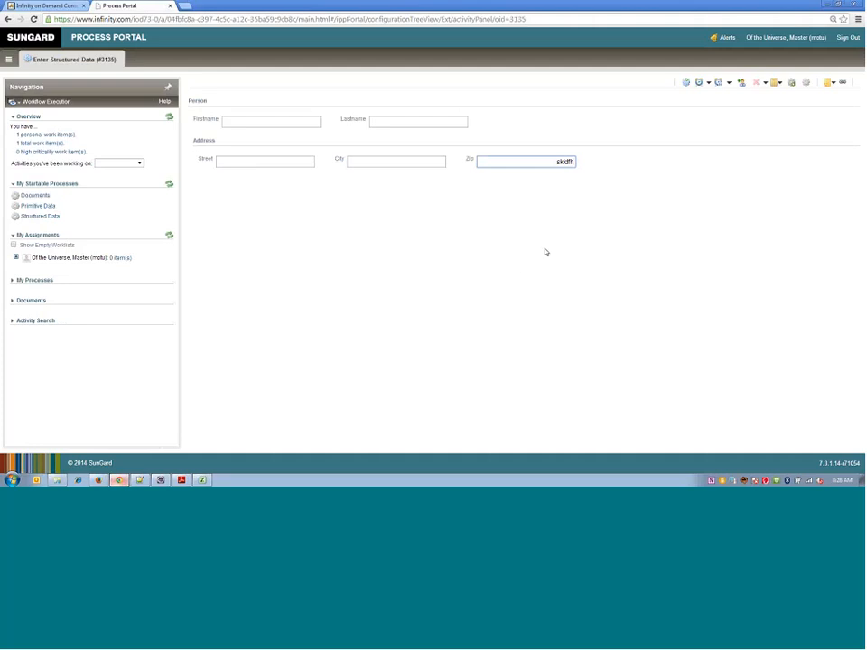
key(BackSpace)
key(BackSpace)
key(BackSpace)
key(BackSpace)
key(BackSpace)
key(BackSpace)
text(sdfs)
click(718, 83)
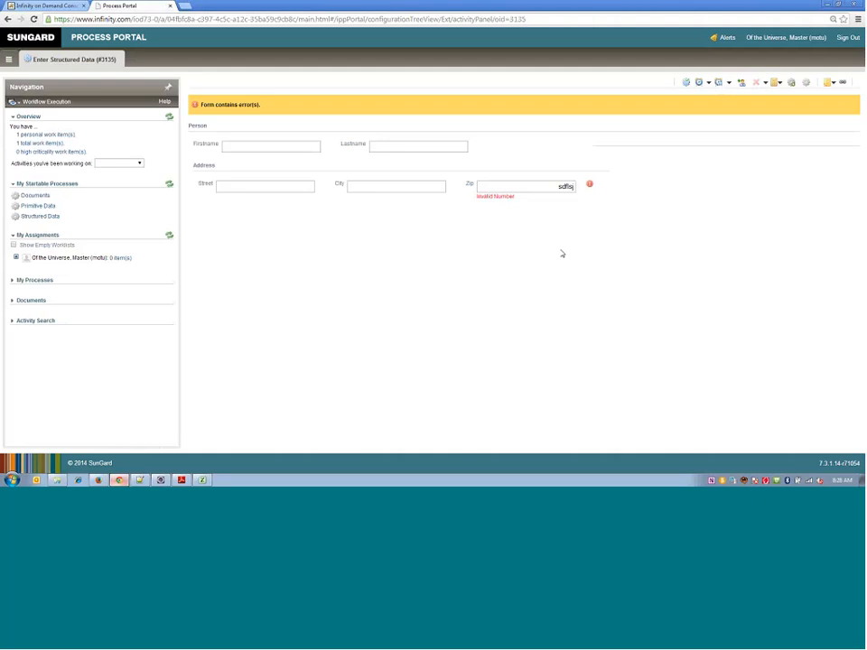
- Replace the Zip value with 53535 and suspend and save the Enter Structured Data activity
click(564, 187)
double_click(563, 187)
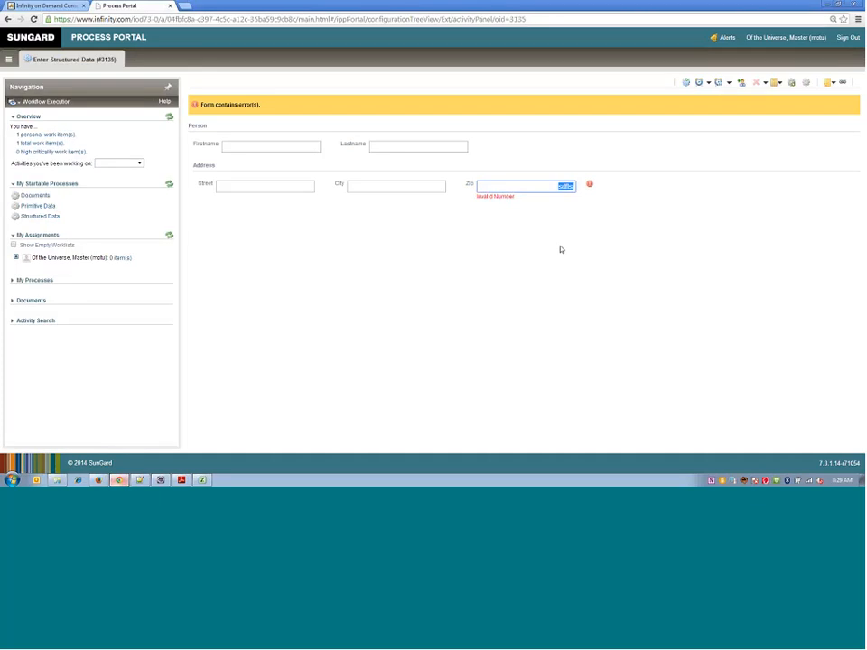
key(BackSpace)
text(53535)
click(720, 85)
key(ctrl+l)
click(718, 83)
- Switch to the Infinity on Demand Console and open the Data Modeling Examples model from the IPP Open Bar Training: Data Modeling solution
click(52, 6)
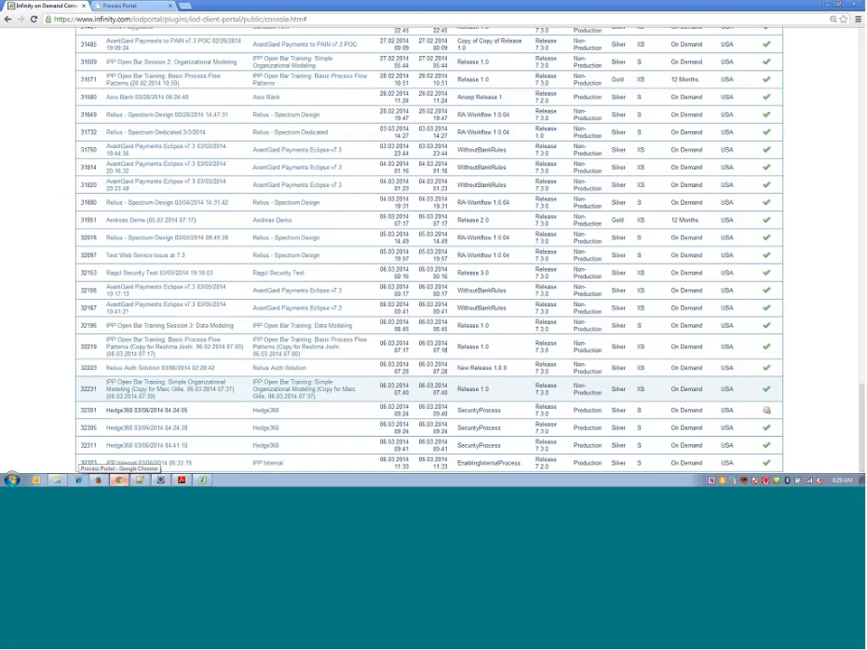
click(285, 326)
click(107, 293)
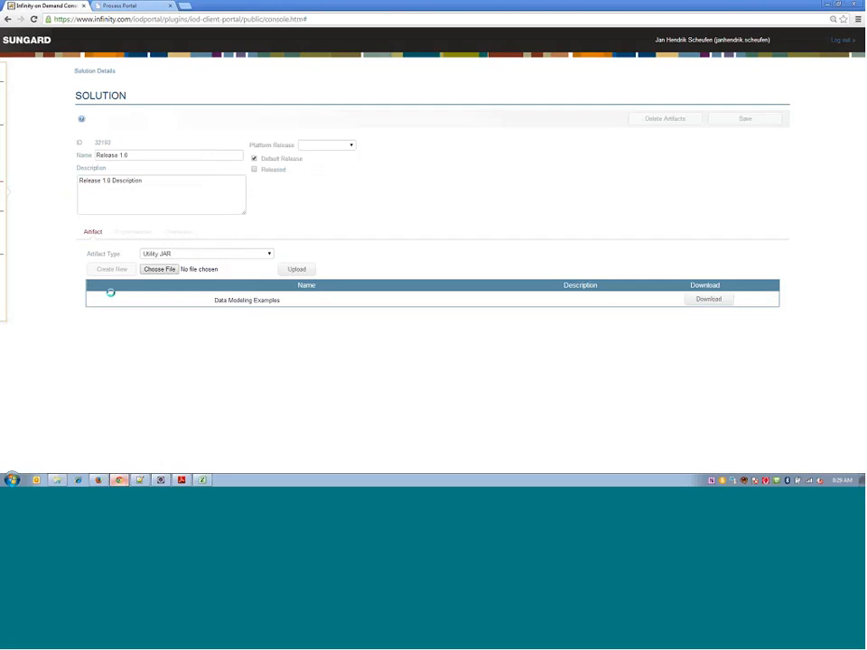
click(128, 301)
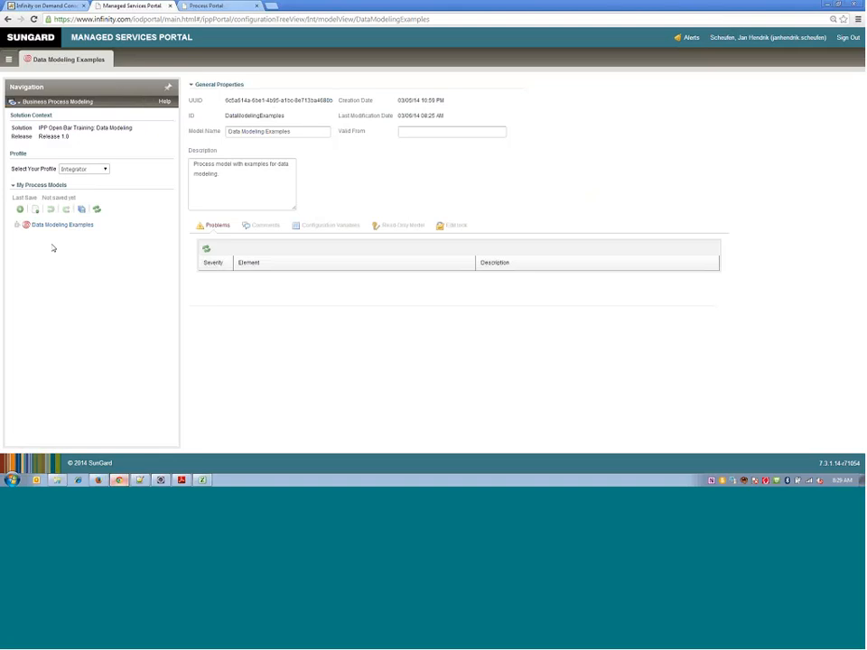
- Create a new structured type in Data Modeling Examples and set its data structure type to Enumeration
click(17, 225)
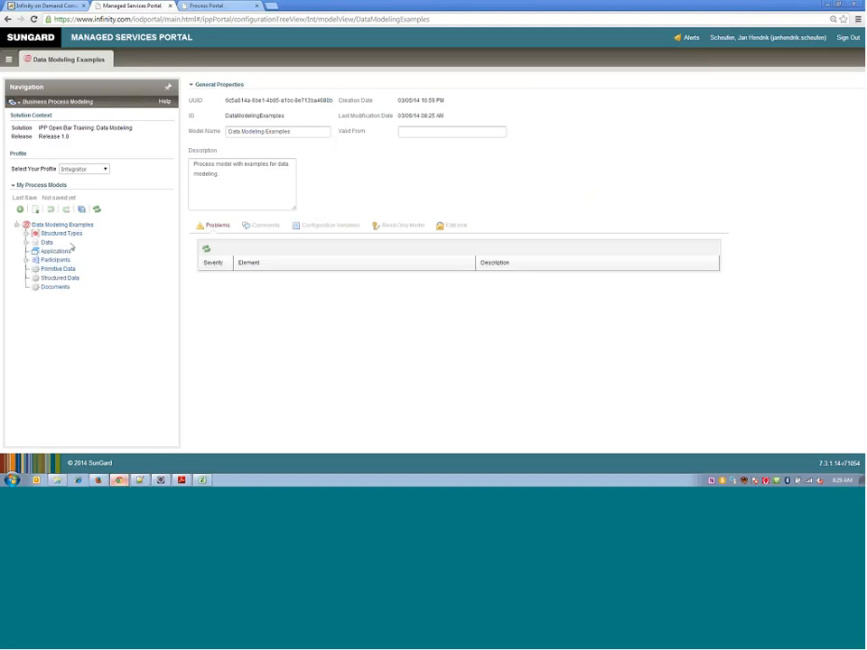
double_click(56, 234)
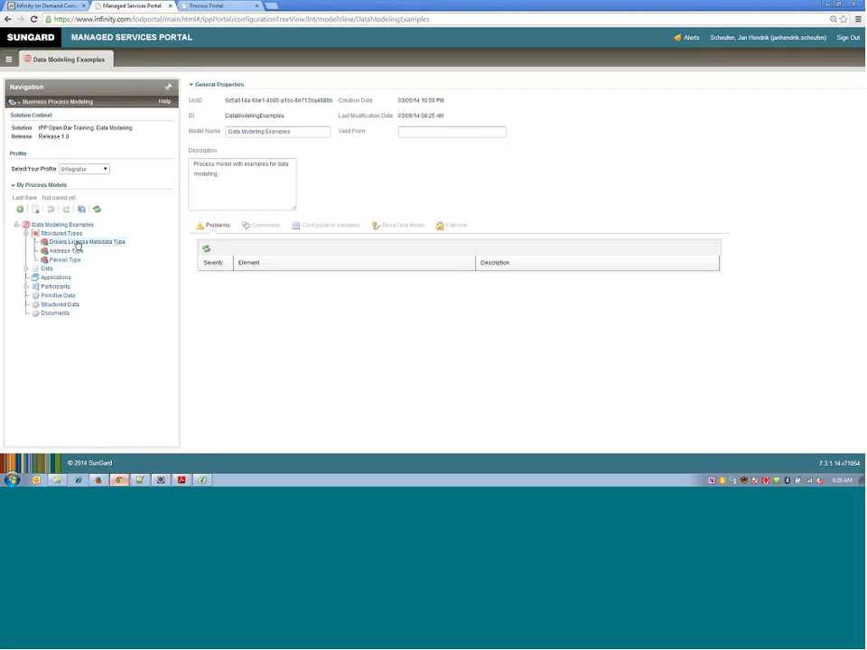
right_click(72, 235)
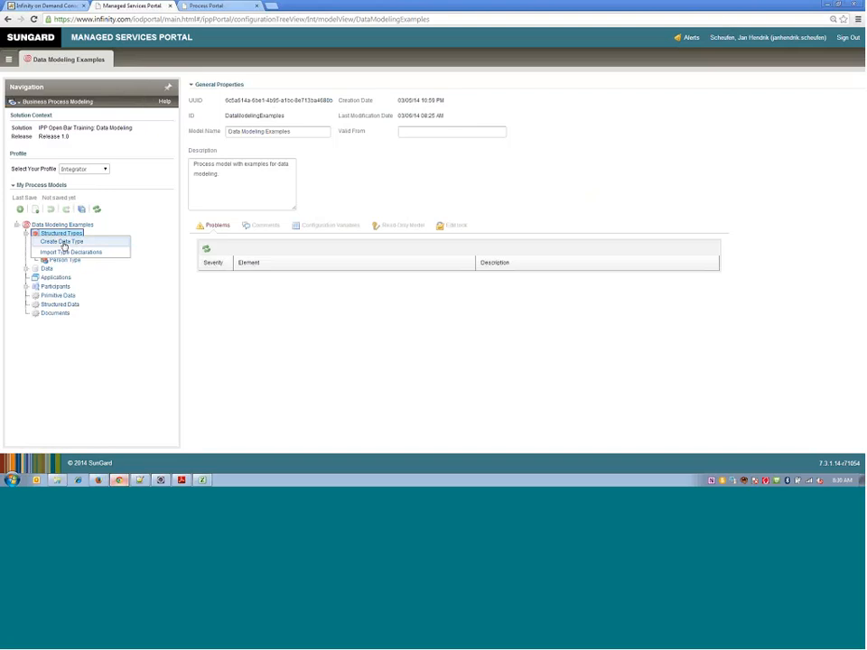
click(63, 242)
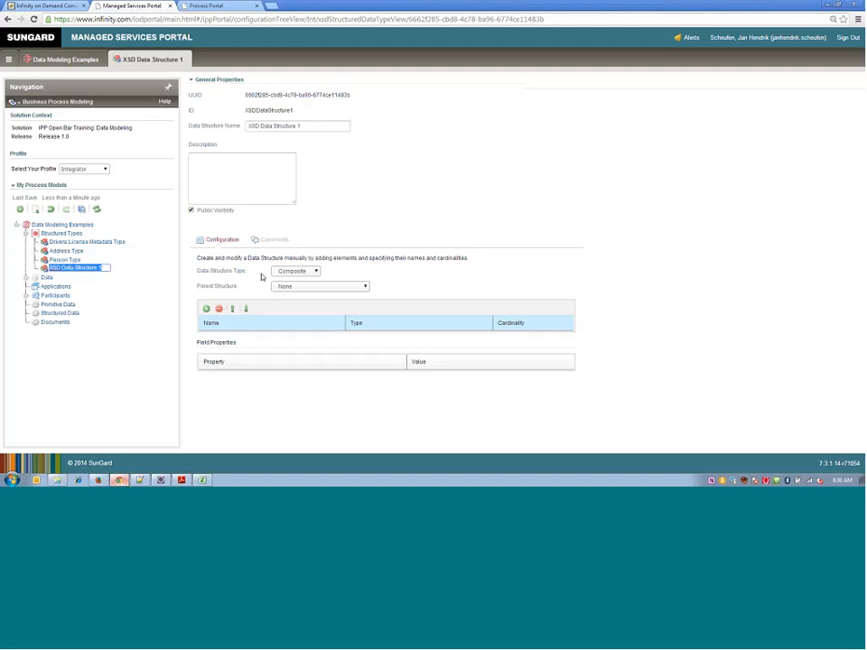
click(310, 272)
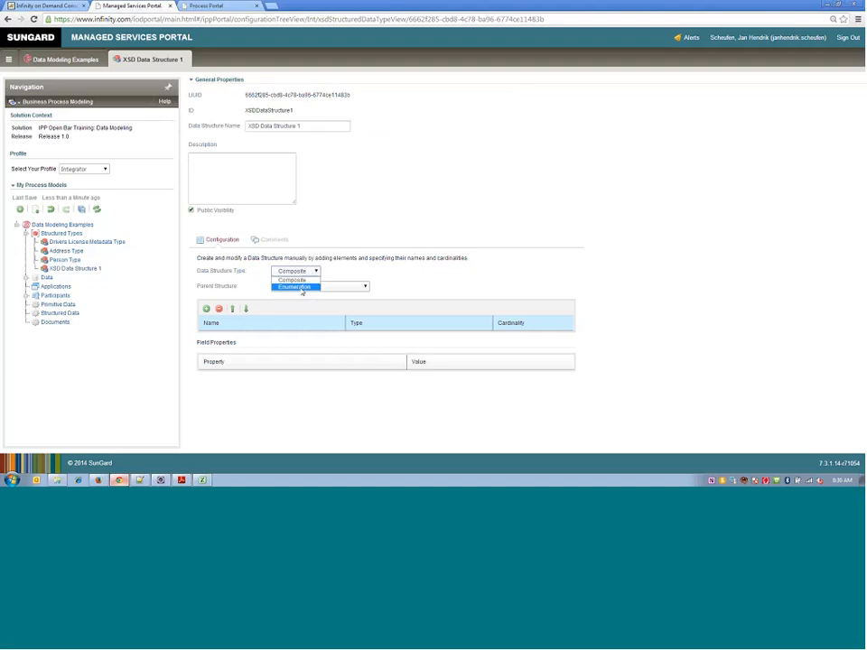
click(302, 287)
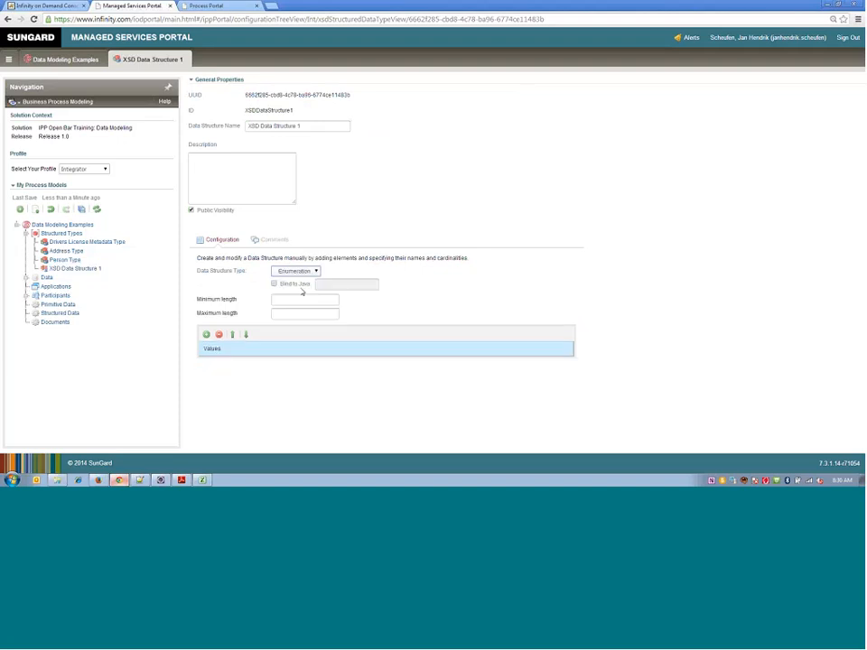
- Add a first value row to the enumeration and rename the data structure to States Enum
click(206, 334)
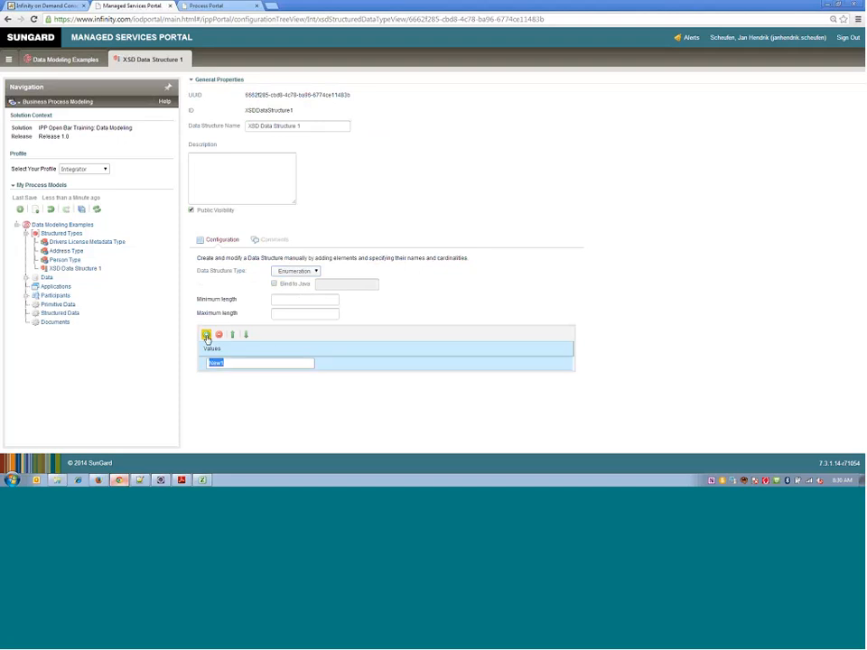
triple_click(298, 125)
text(State)
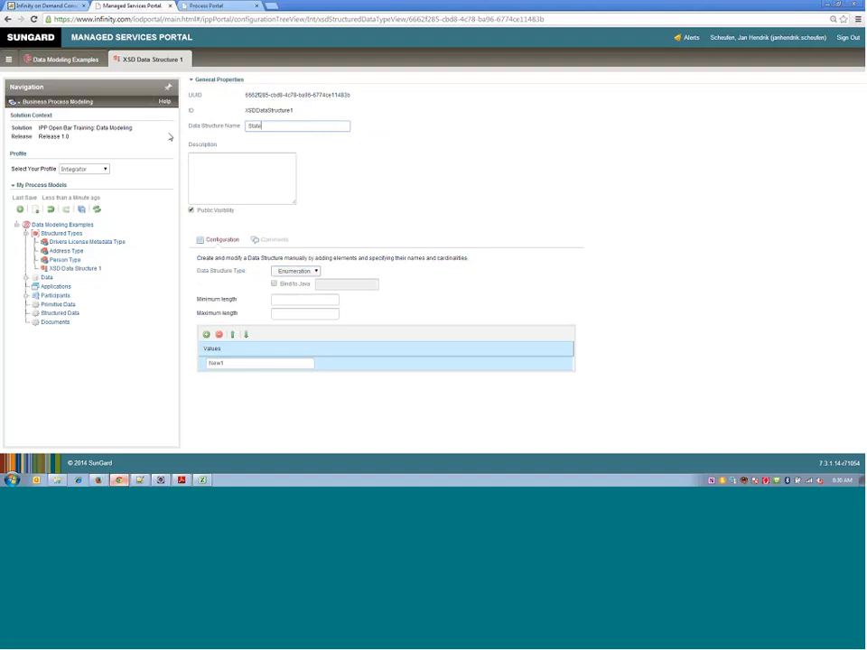
text(s Enum)
- Add two more values to States Enum, set the three values to FL, NY and CA, and save the process models
click(205, 336)
click(206, 336)
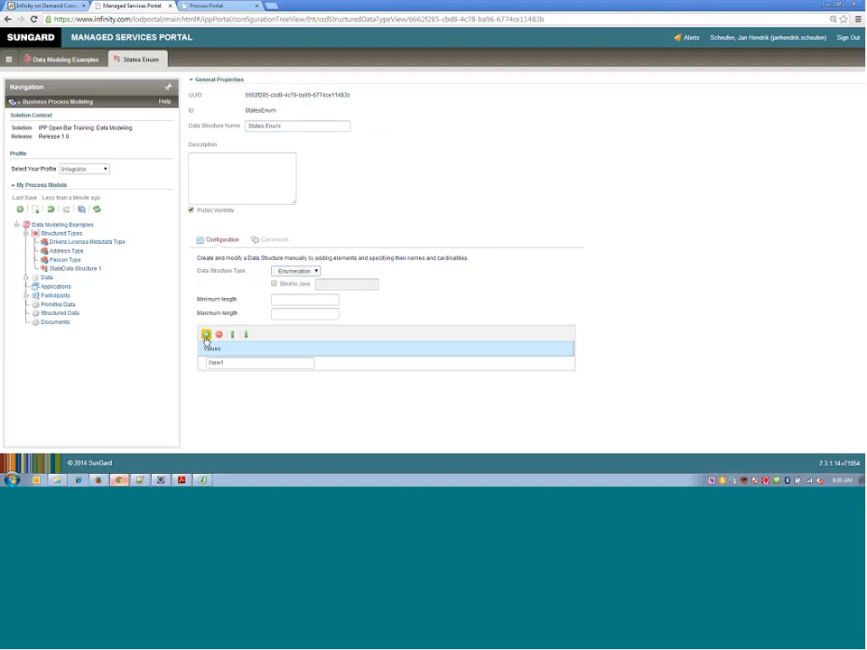
click(252, 361)
click(252, 363)
text(FL)
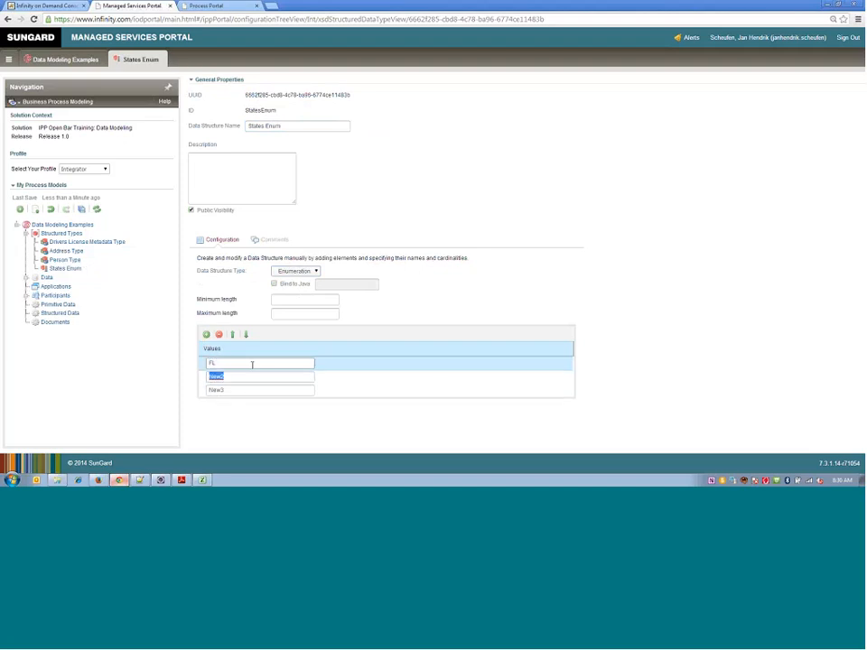
double_click(254, 376)
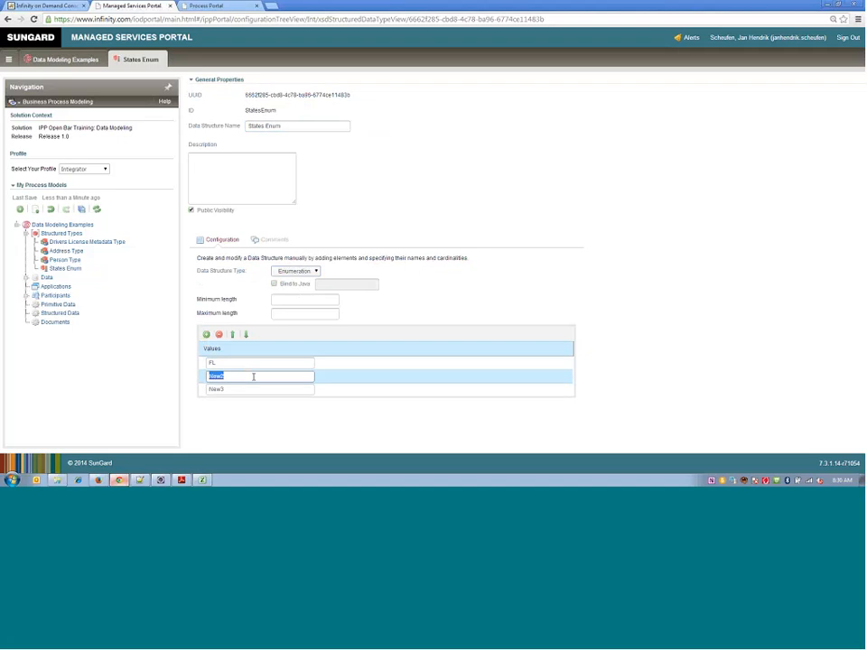
text(NY)
double_click(254, 389)
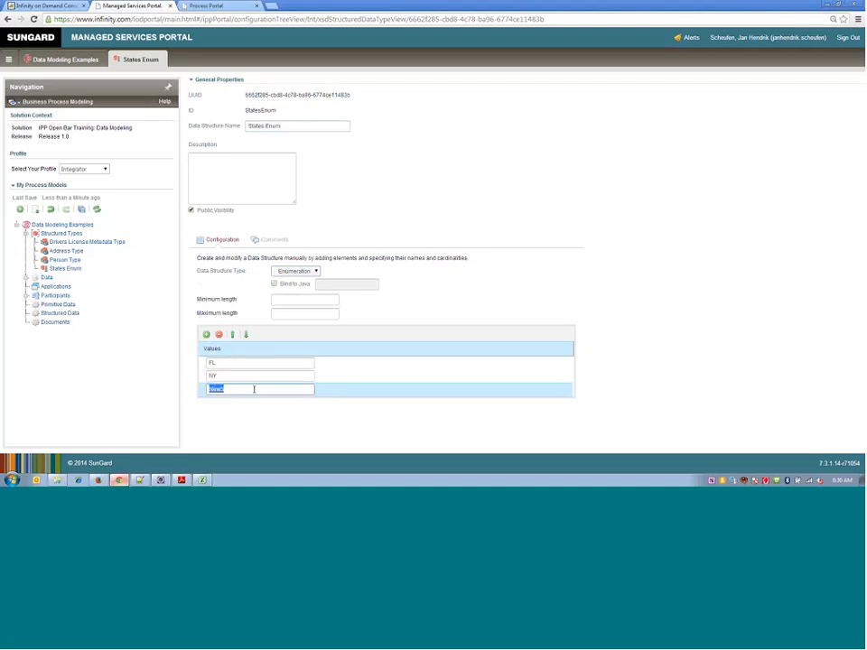
text(CA)
click(81, 214)
- Open the Address Type structured type and add a new element named State
click(65, 251)
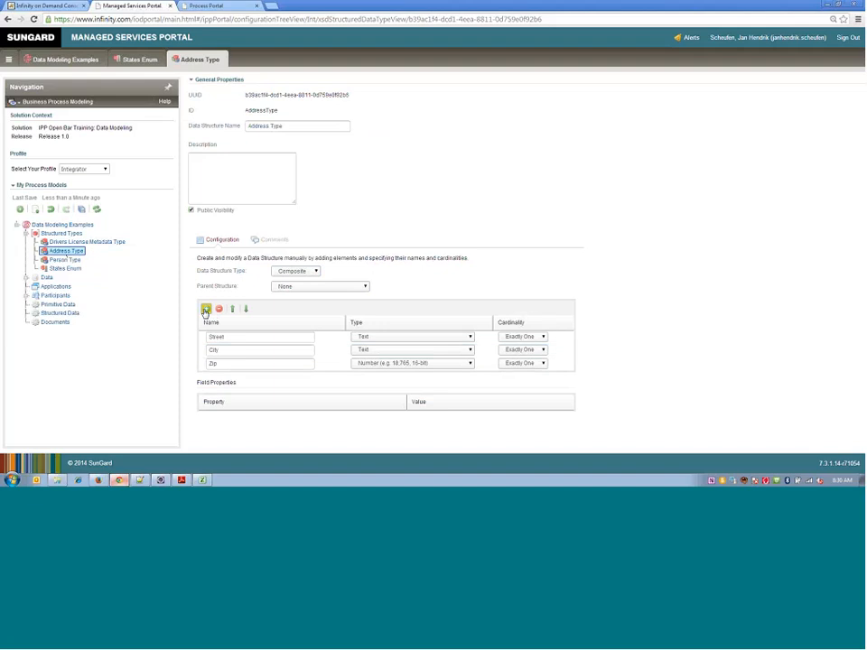
click(206, 309)
text(Stat)
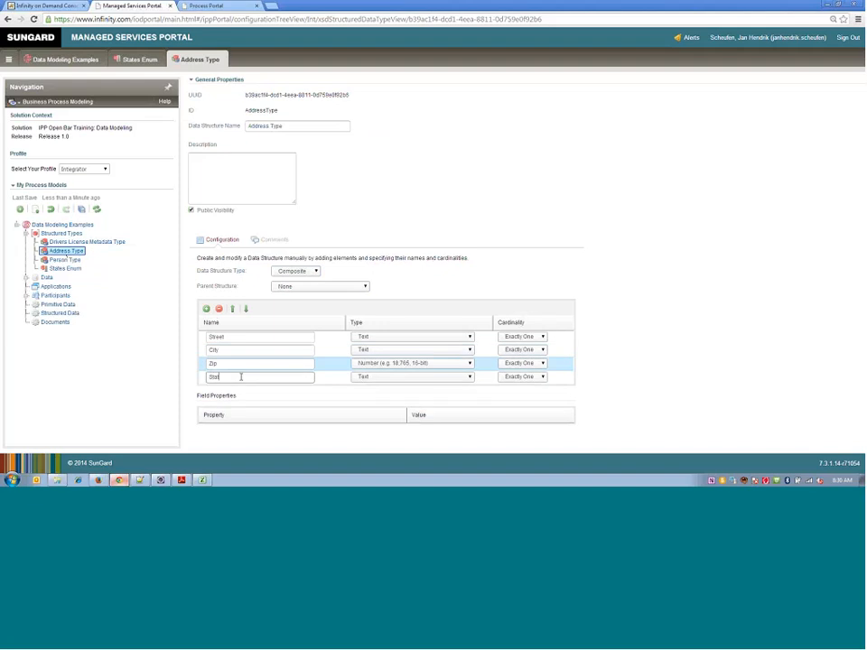
text(e)
- Set the State element's type to States Enum, save the process models and check the enumeration values under State
click(408, 378)
click(407, 380)
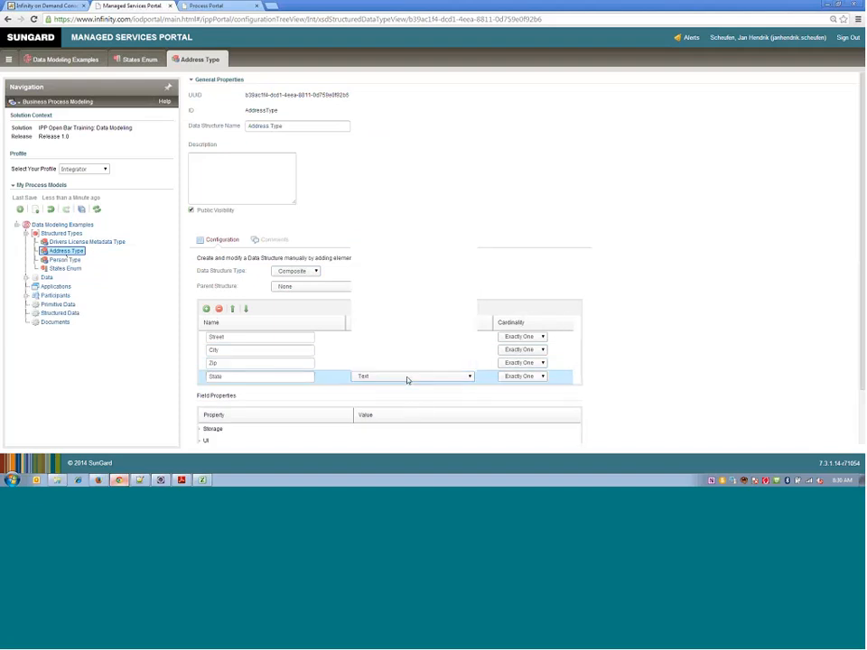
click(406, 379)
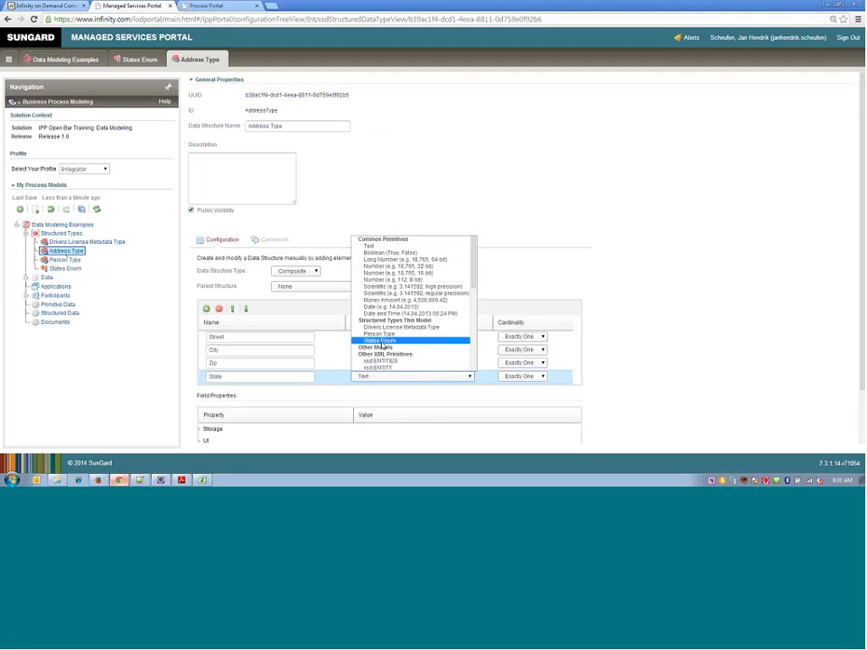
click(382, 341)
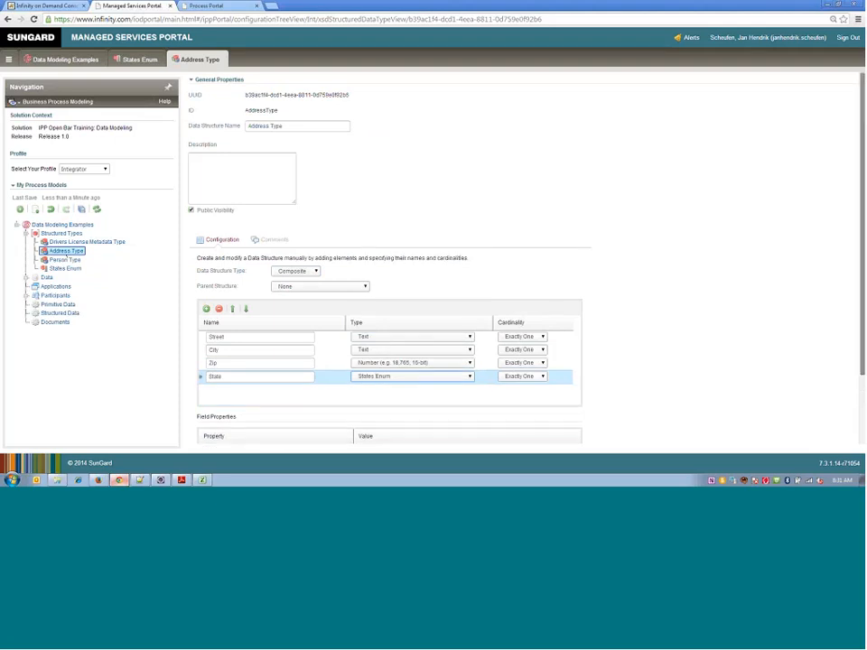
scroll(210, 283, down, 2)
click(82, 211)
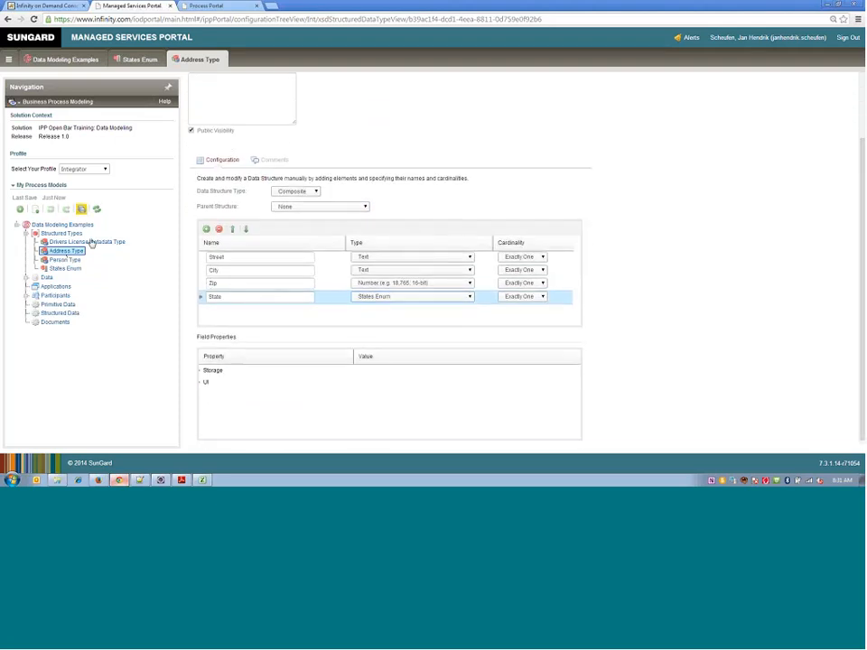
click(200, 298)
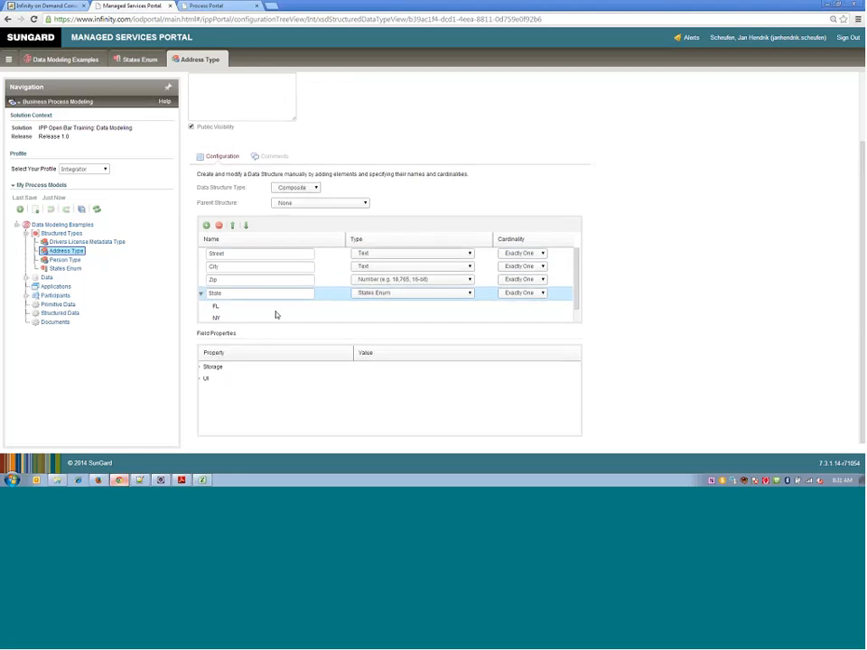
click(201, 296)
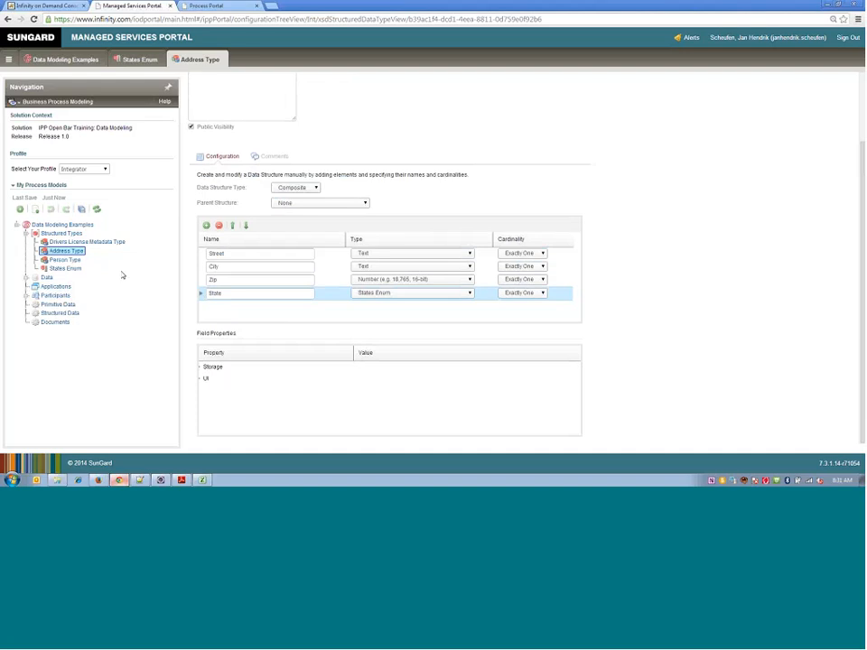
- In the Infinity on Demand Console, upgrade the IPP Open Bar Training Session 3: Data Modeling solution instance to Release 1.0
click(42, 6)
mouse_move(2, 230)
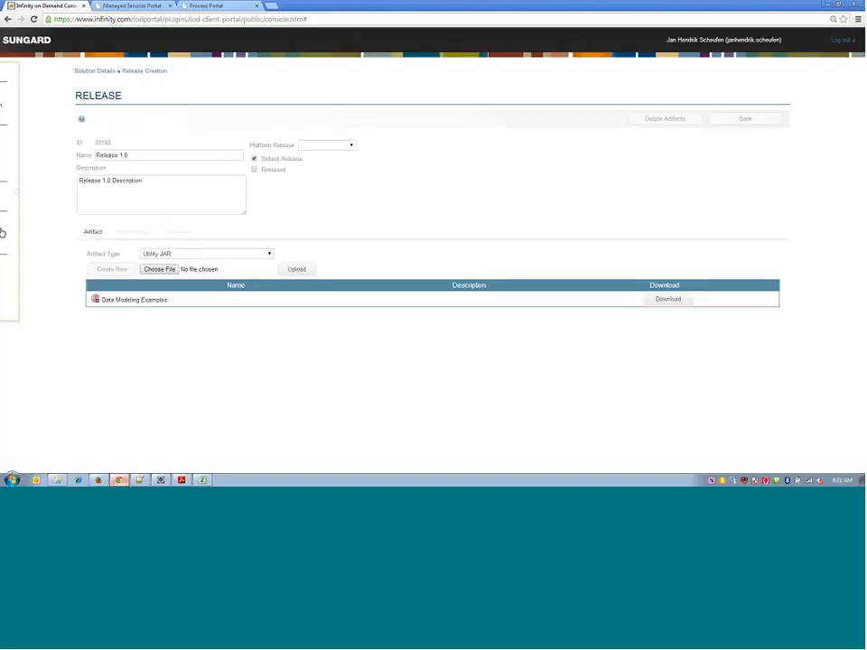
click(32, 162)
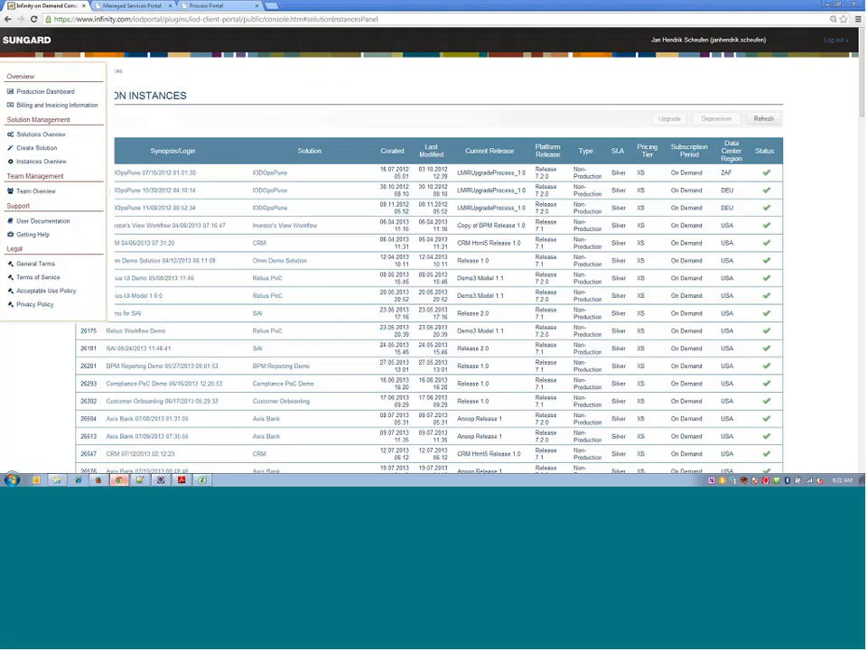
drag(861, 81, 862, 441)
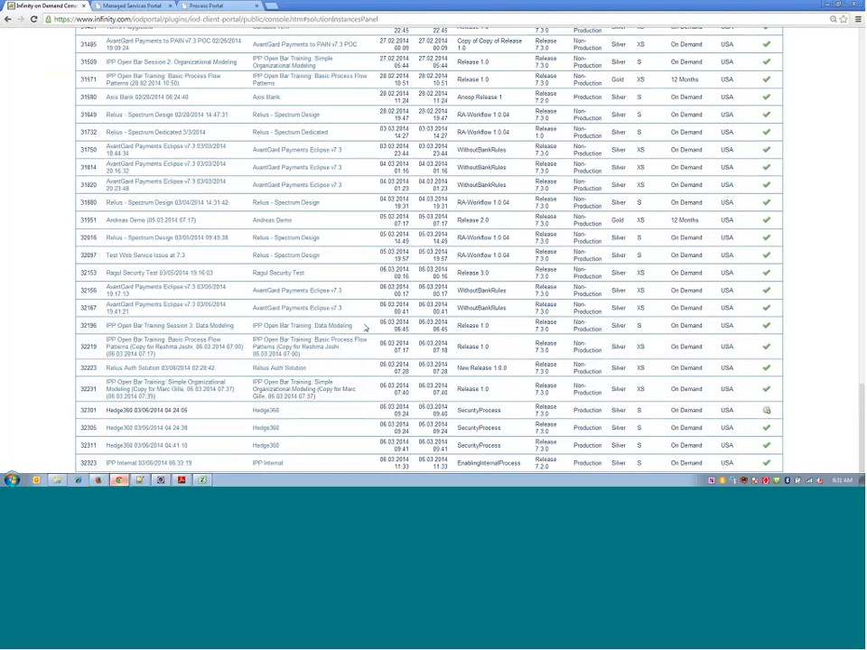
mouse_move(860, 402)
mouse_down()
mouse_move(858, 31)
mouse_move(861, 403)
mouse_up()
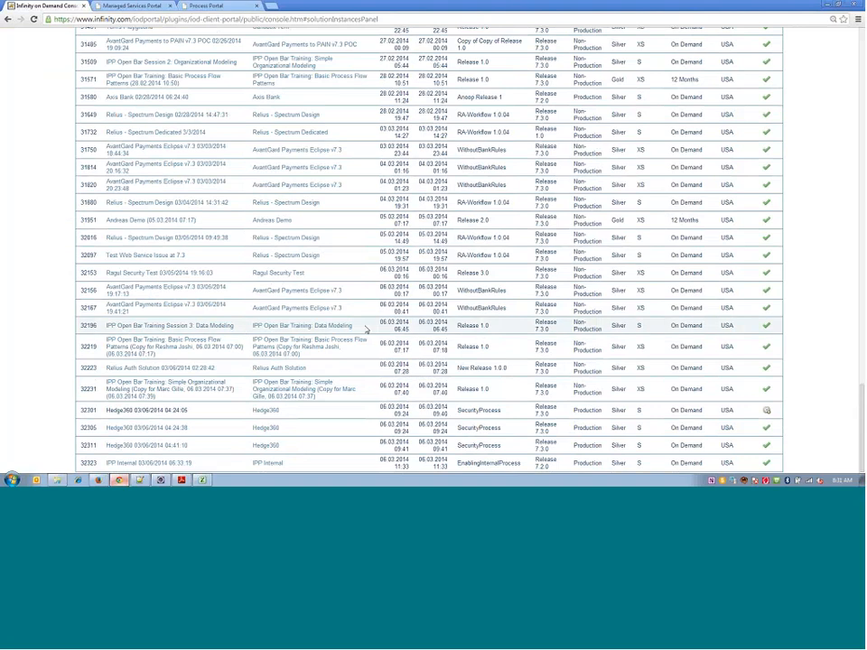
drag(860, 405, 860, 41)
click(669, 119)
click(251, 238)
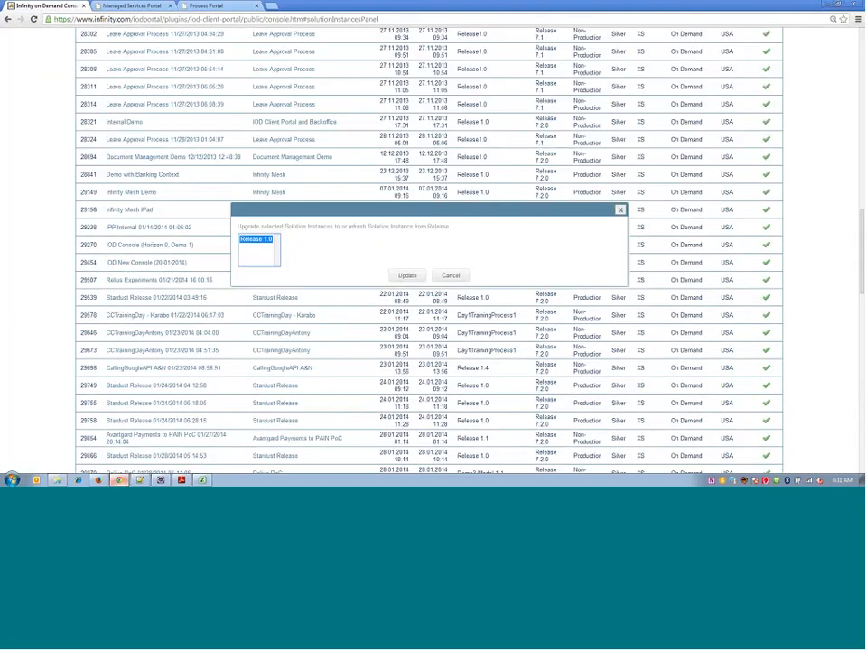
click(407, 277)
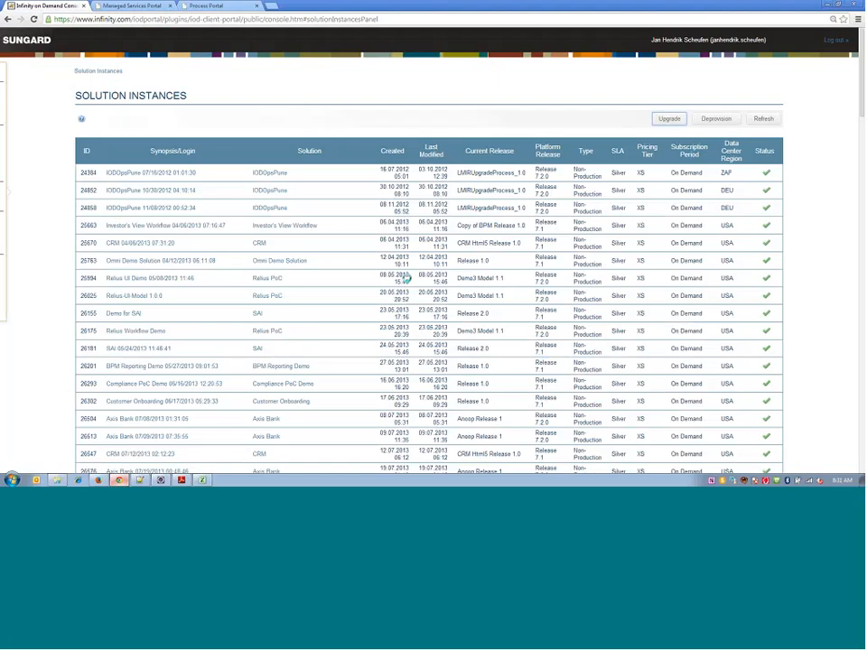
- Return to the Managed Services Portal and examine the LicenseNumber and Expires elements of Drivers License Metadata Type
click(123, 6)
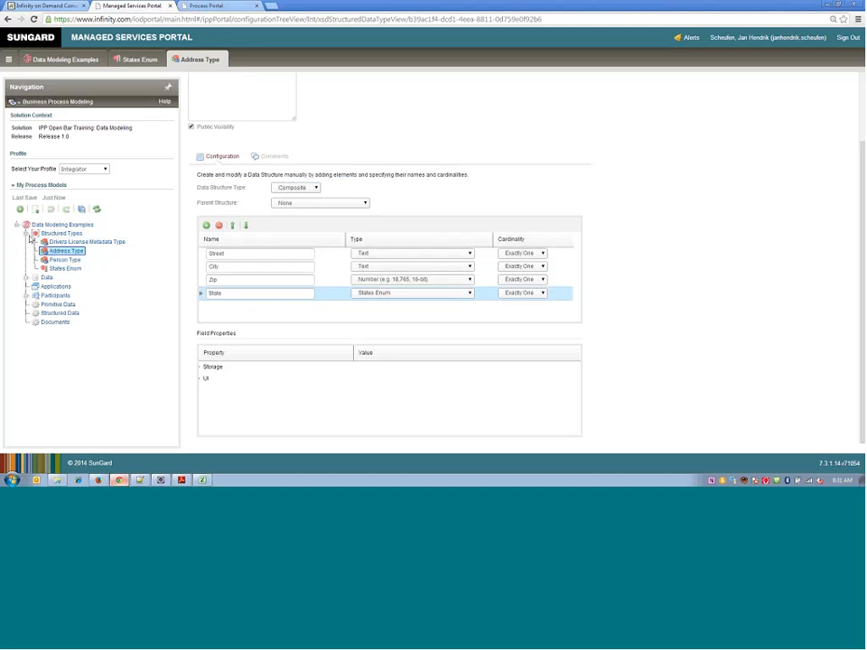
click(29, 234)
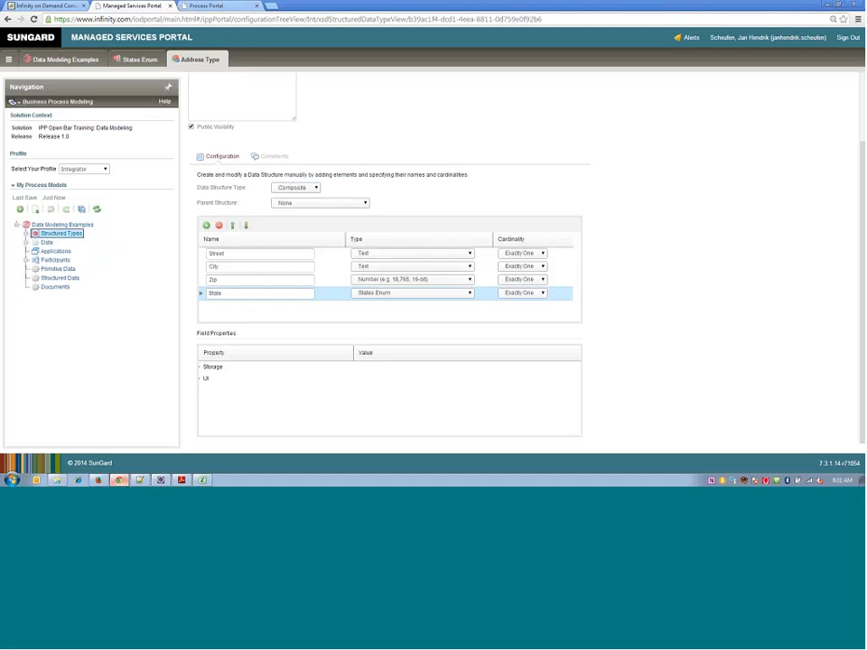
click(25, 234)
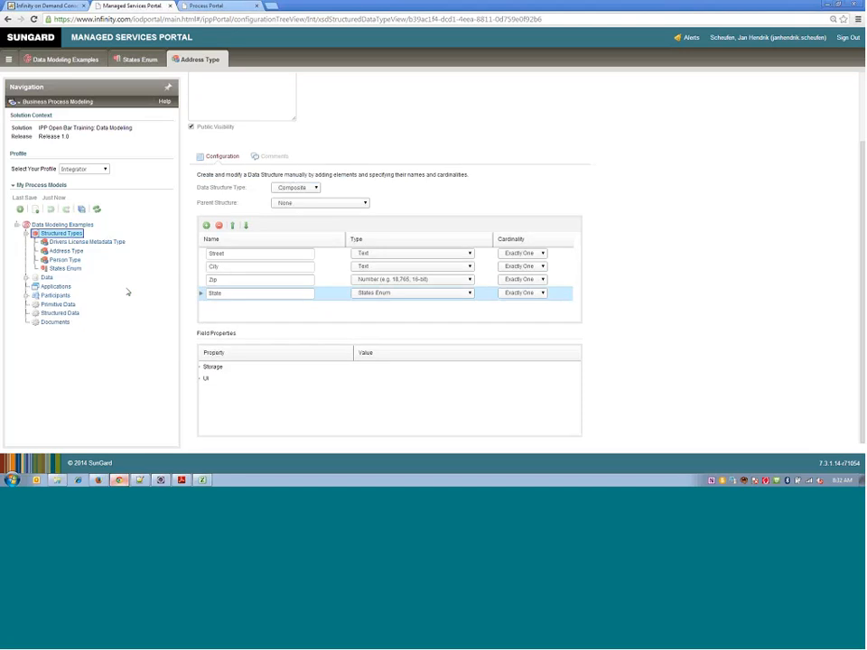
double_click(93, 243)
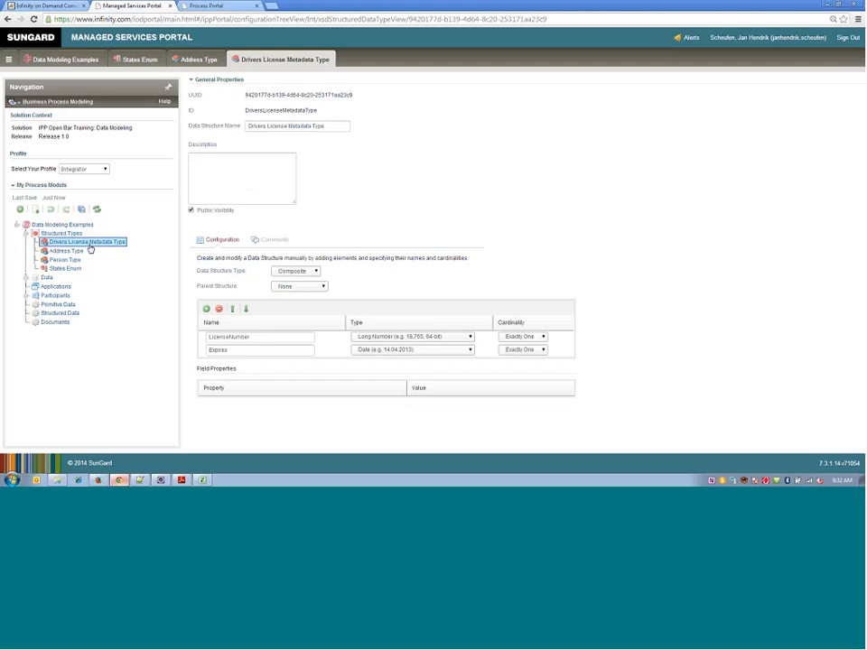
click(262, 337)
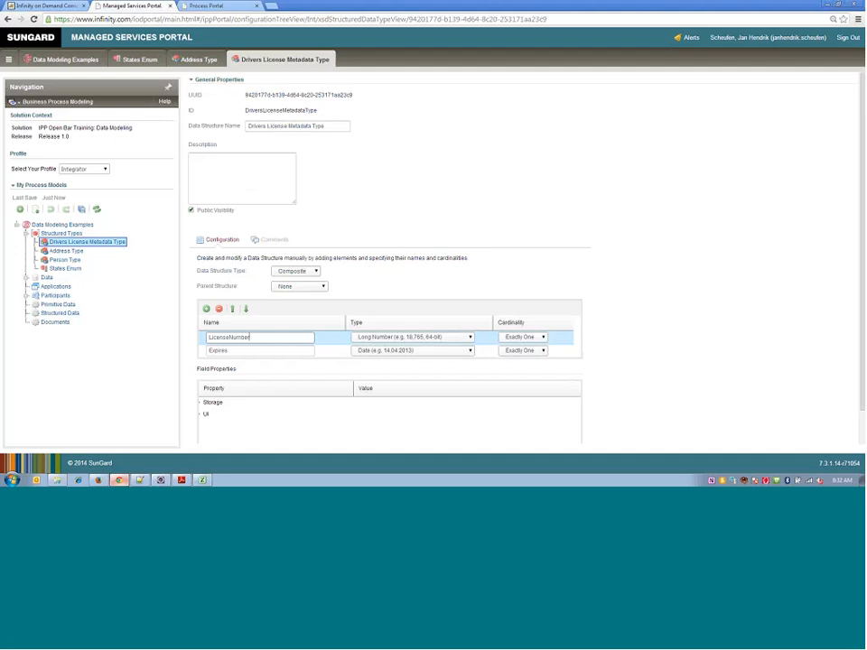
click(233, 350)
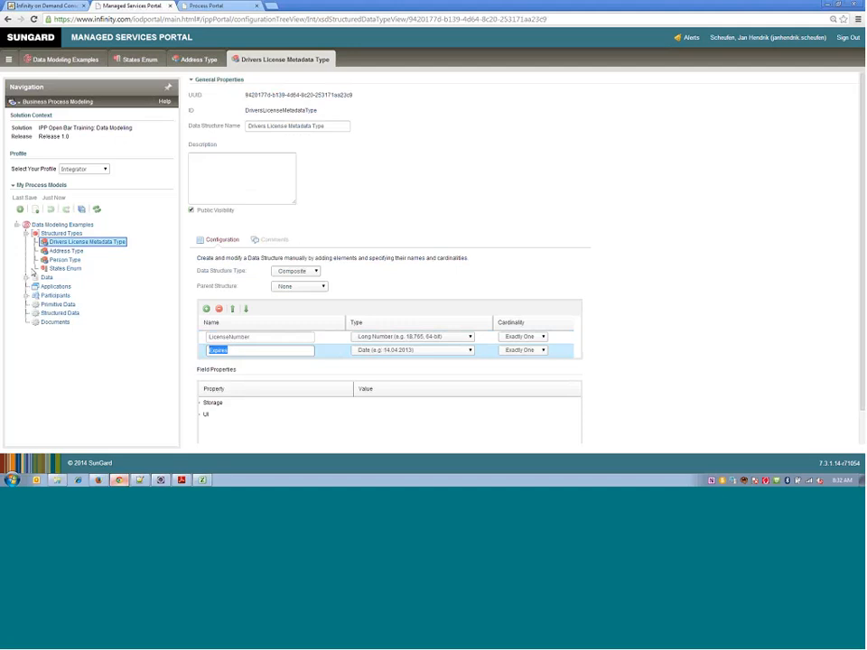
- Review the kinds of data that can be created, and inspect the document type assigned to the Drivers License data
click(25, 233)
click(26, 242)
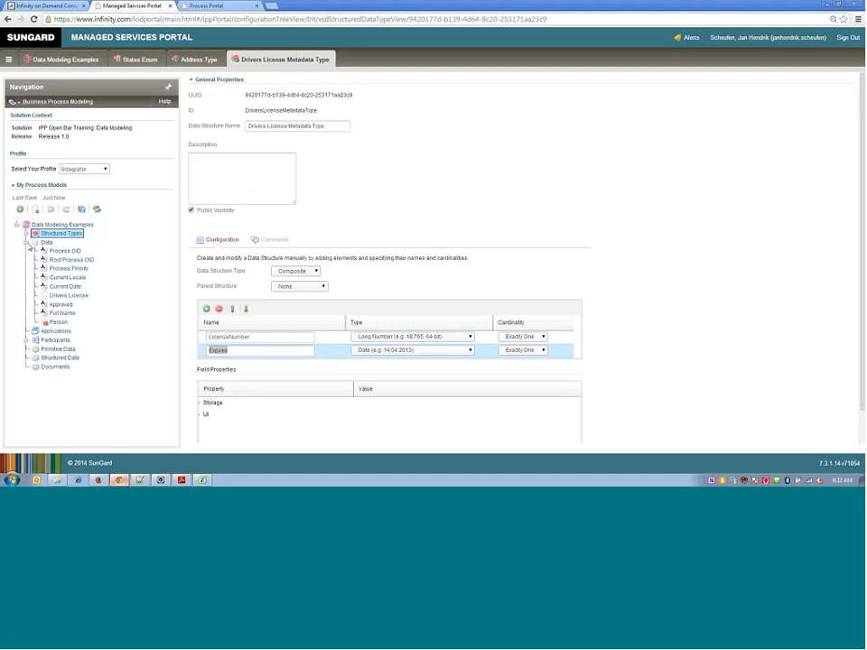
right_click(46, 246)
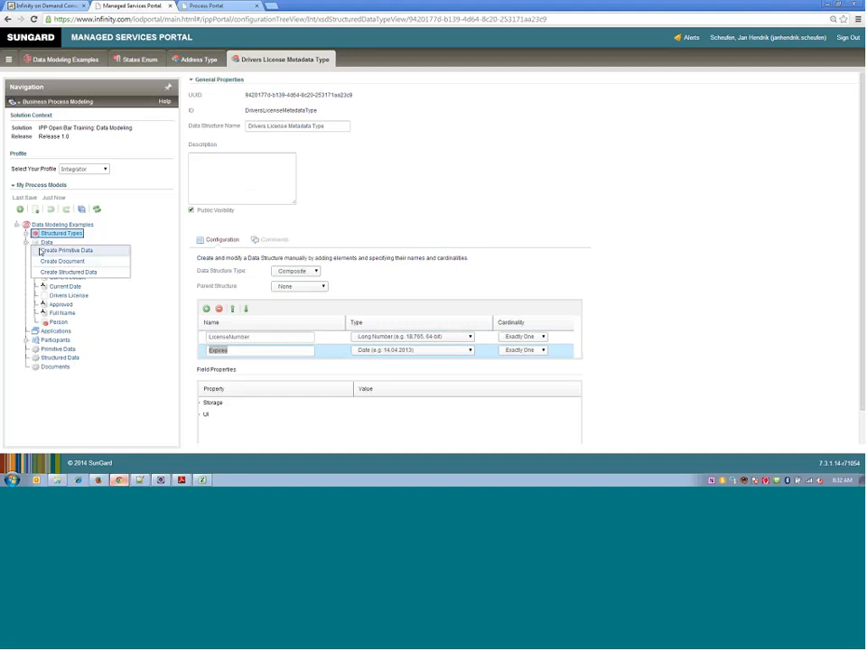
click(26, 243)
click(27, 243)
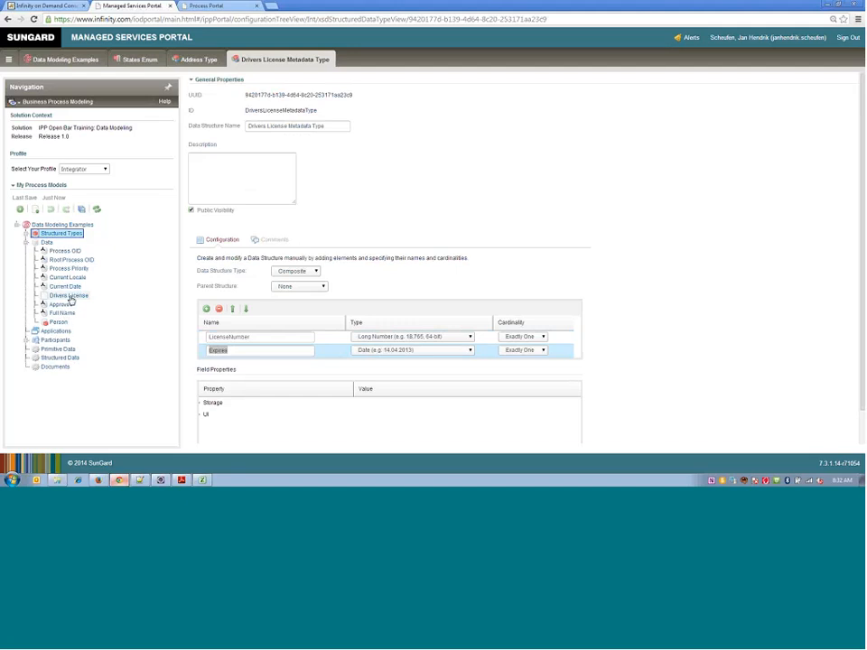
double_click(68, 296)
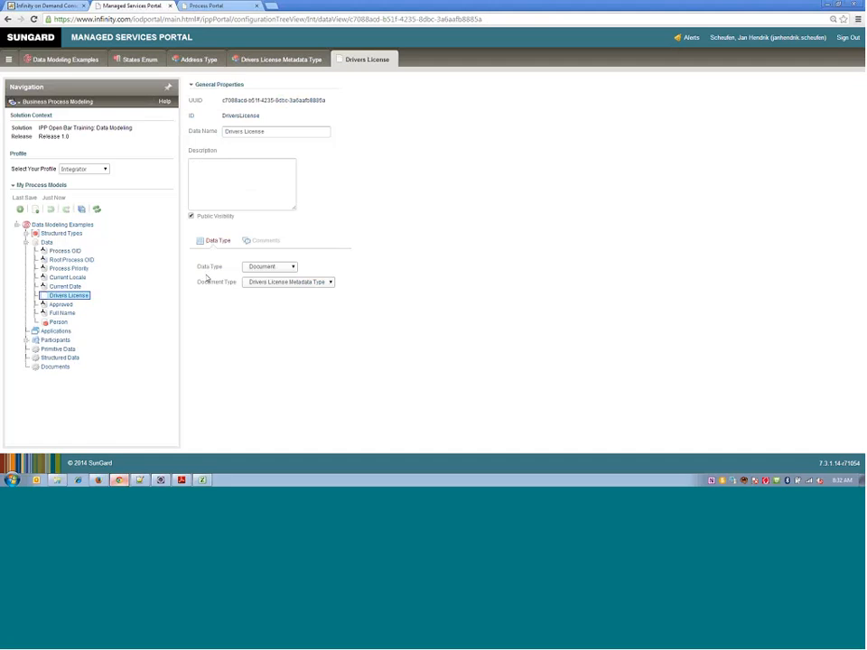
click(280, 283)
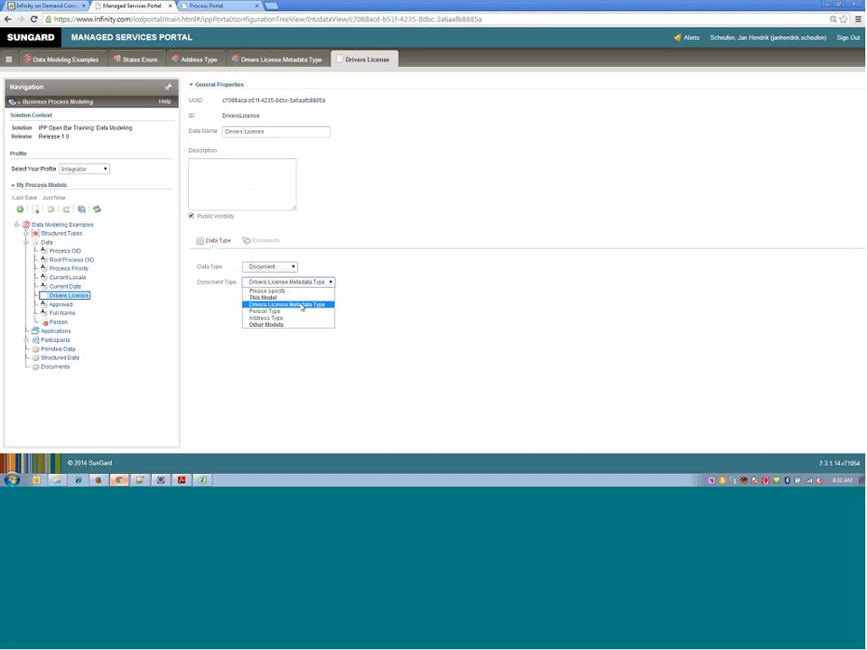
click(303, 308)
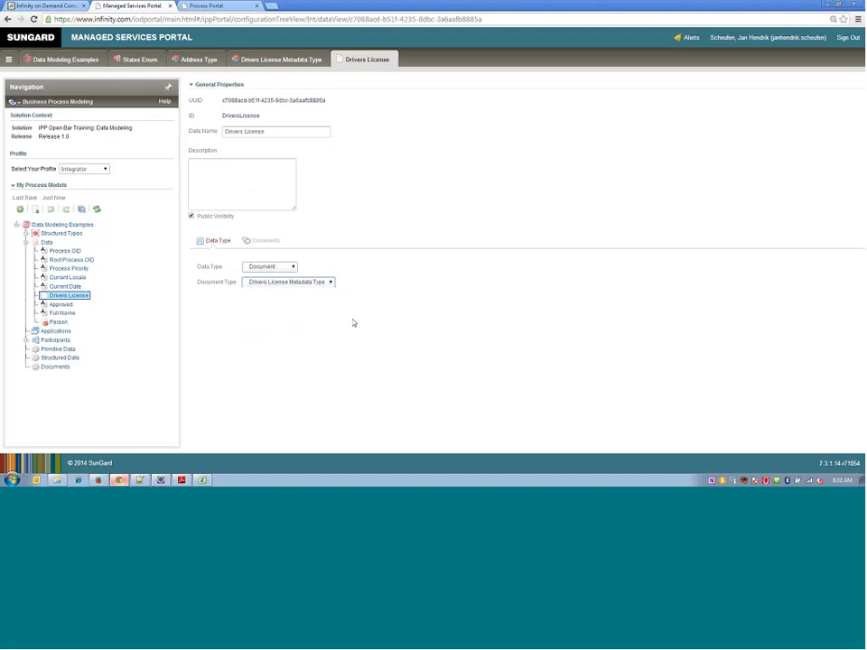
- Collapse the model's data list and open the Documents process diagram to view its Upload Documents activity
double_click(46, 242)
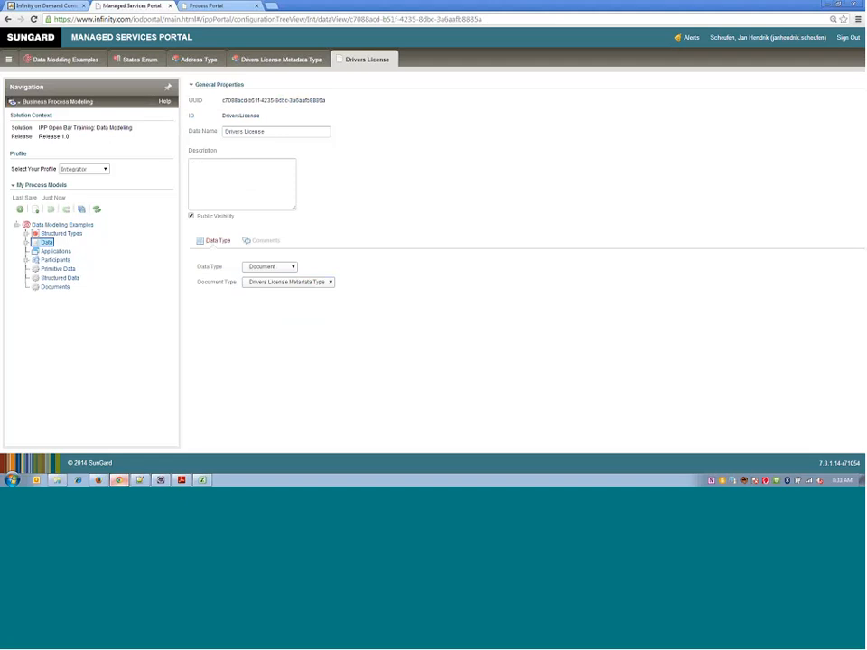
click(55, 287)
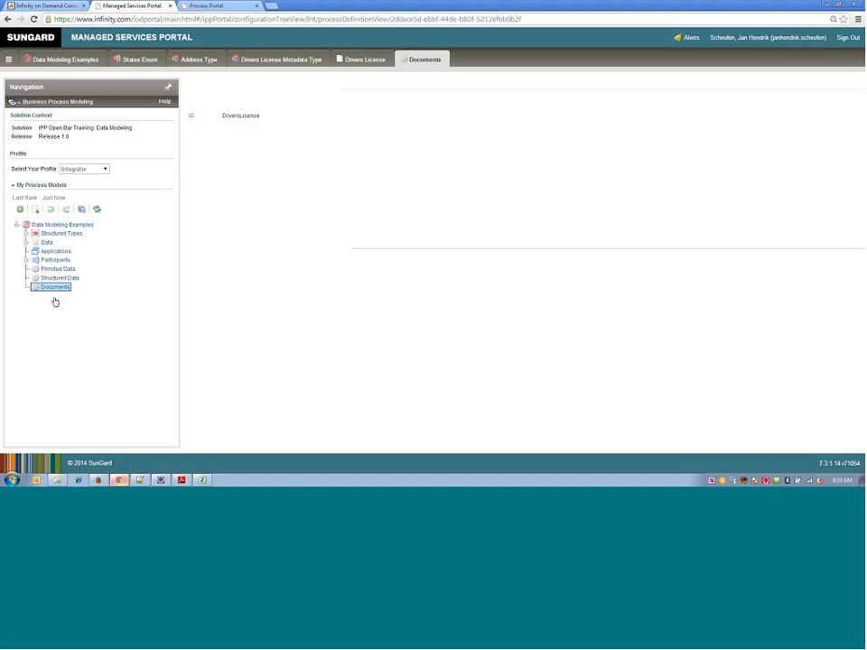
mouse_move(275, 229)
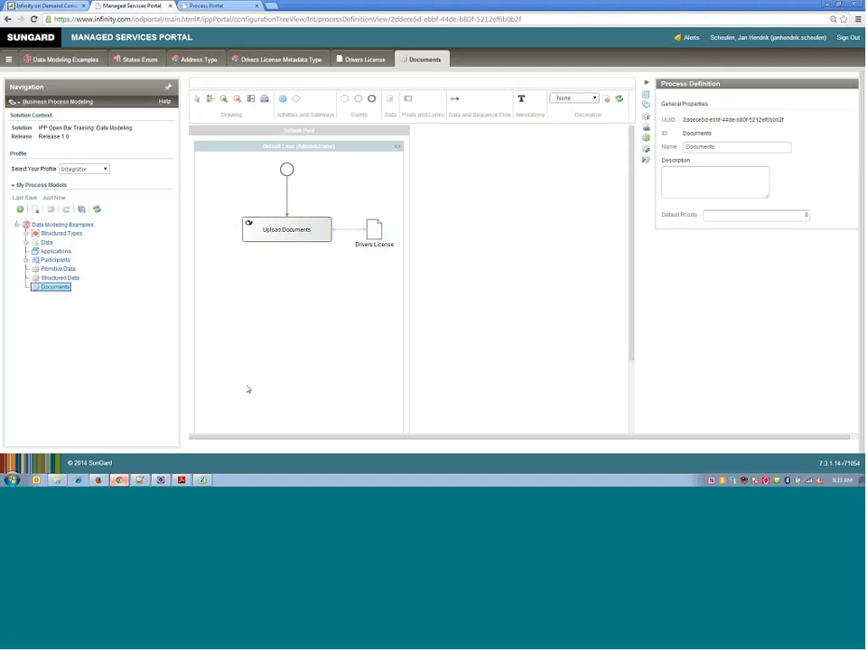
- Switch to the Process Portal, start a new Structured Data process and check the choices offered for the address's State
click(203, 6)
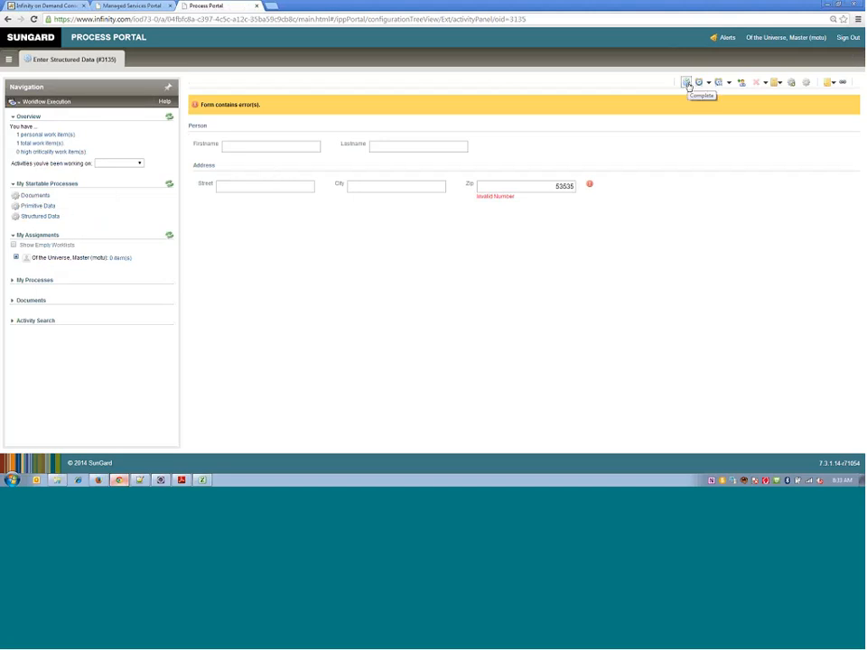
click(33, 217)
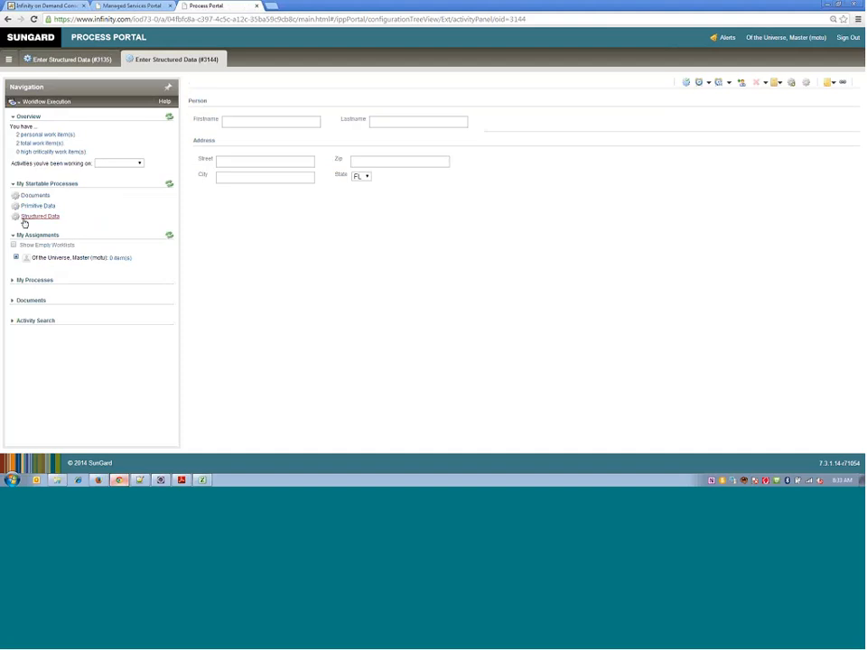
click(367, 177)
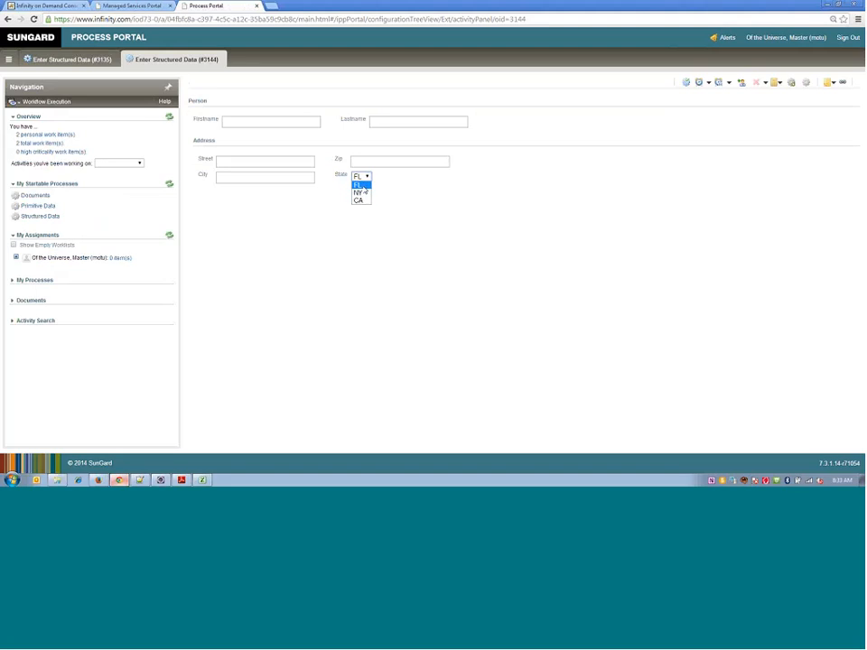
click(412, 194)
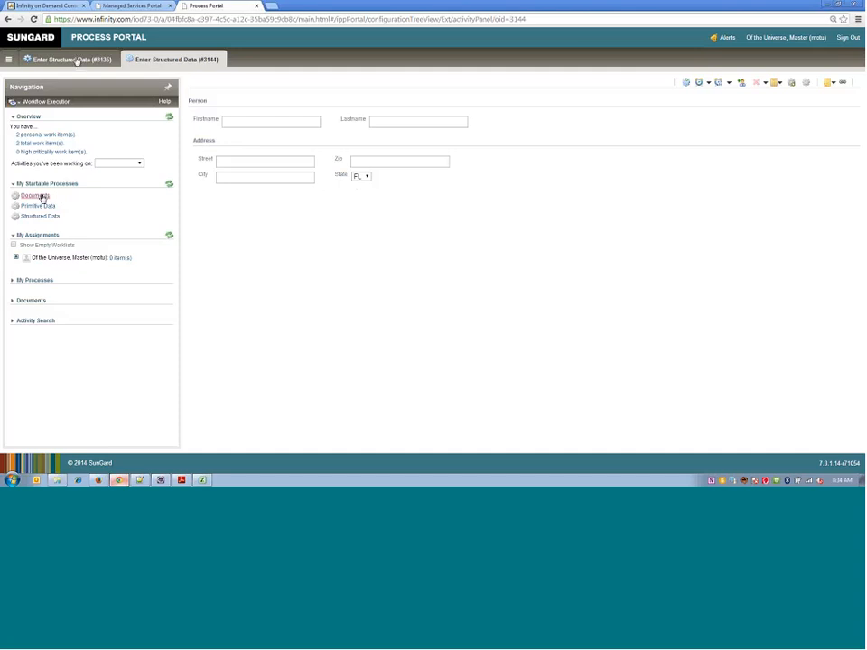
- Switch to the Managed Services Portal and review the Upload Documents activity and its connected Drivers License data in the Documents process
click(118, 6)
click(271, 229)
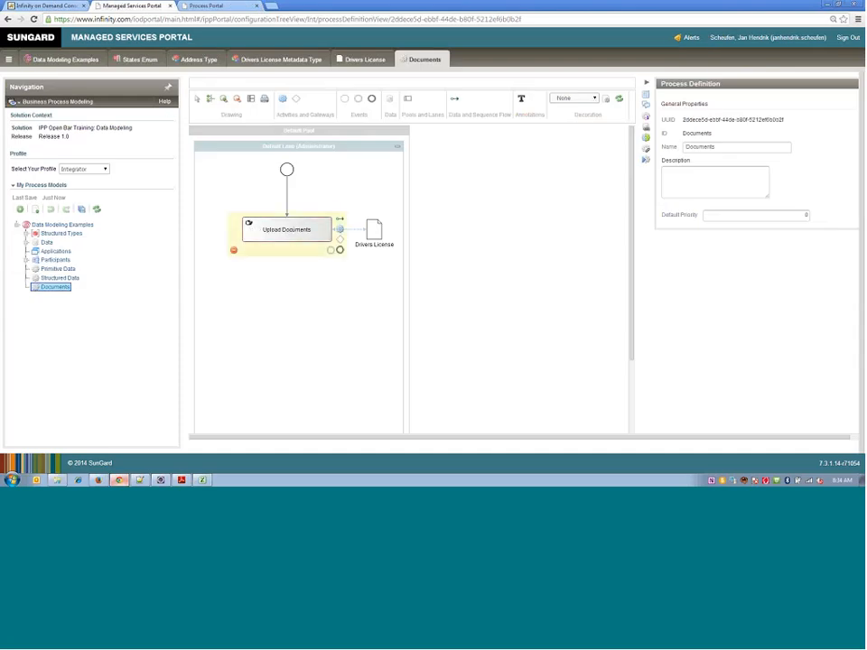
click(369, 237)
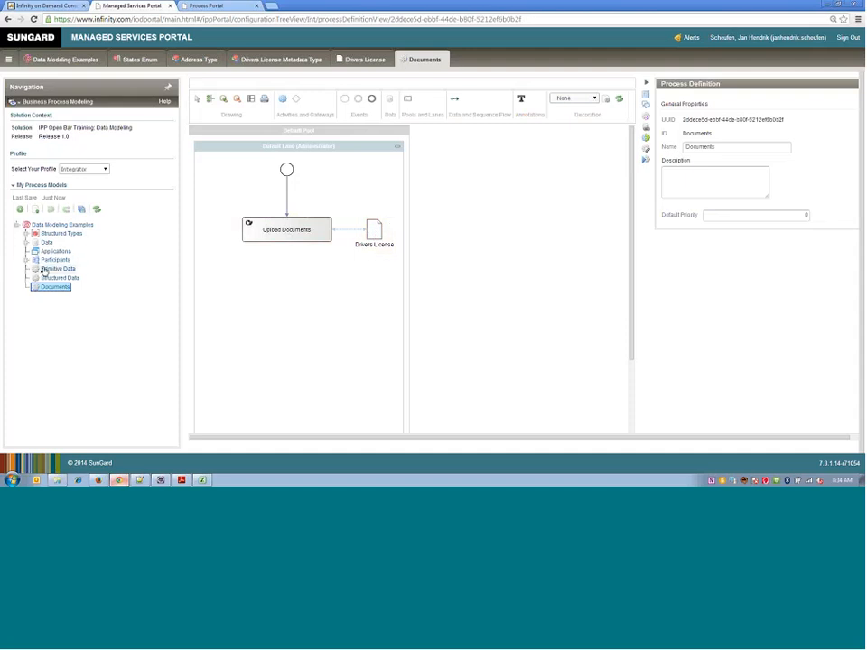
- Return to the Process Portal, start a new Documents process and open the file upload for the Drivers License document
key(ctrl+Tab)
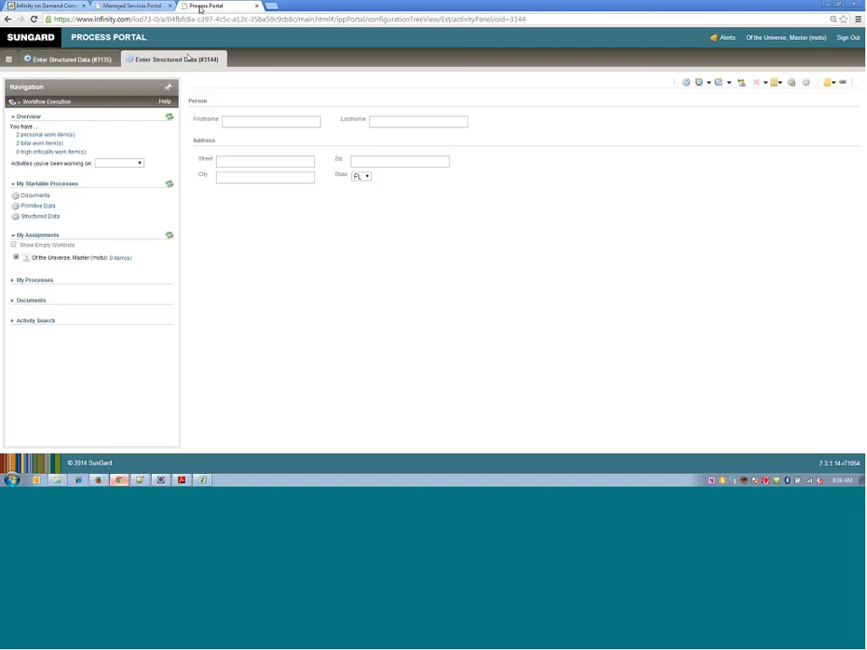
click(36, 197)
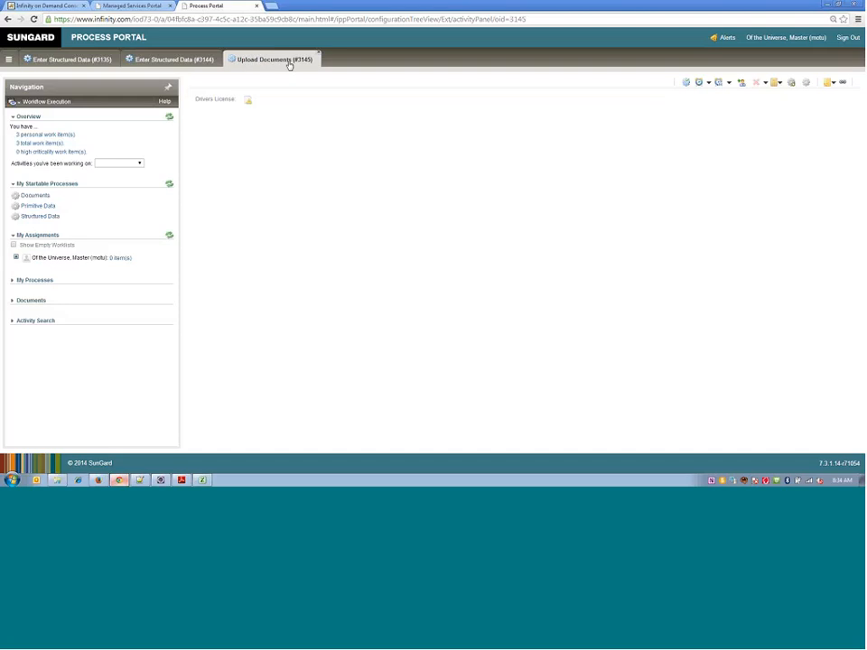
click(247, 102)
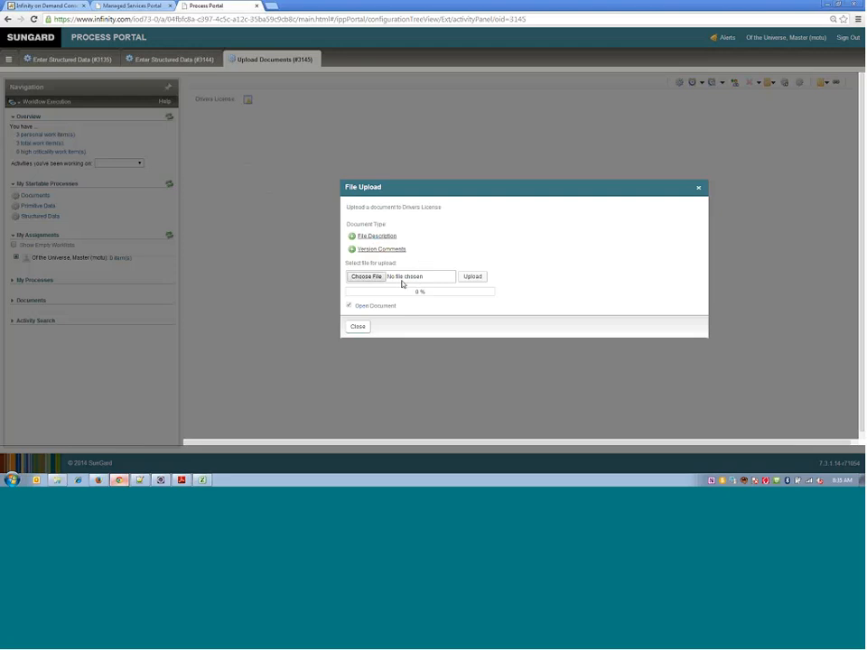
- Upload drivers-license.jpg from the C: drive's temp folder as the Drivers License document and expand its details
click(433, 283)
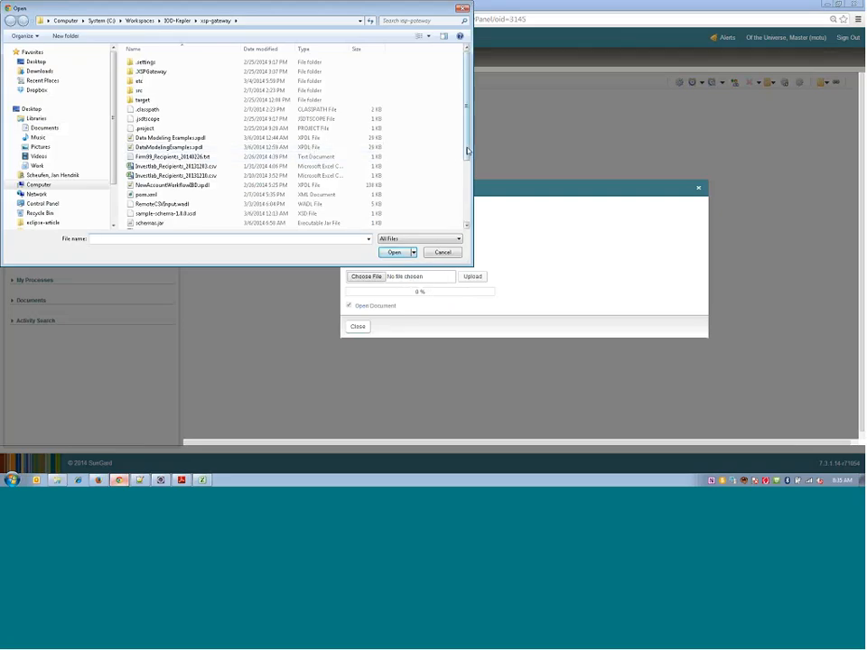
drag(466, 149, 469, 214)
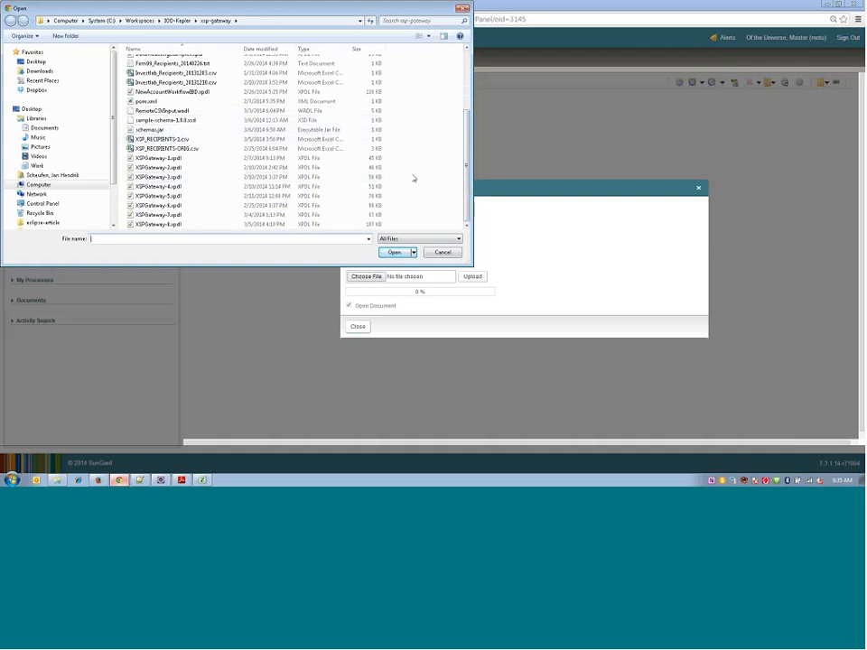
drag(466, 177, 466, 115)
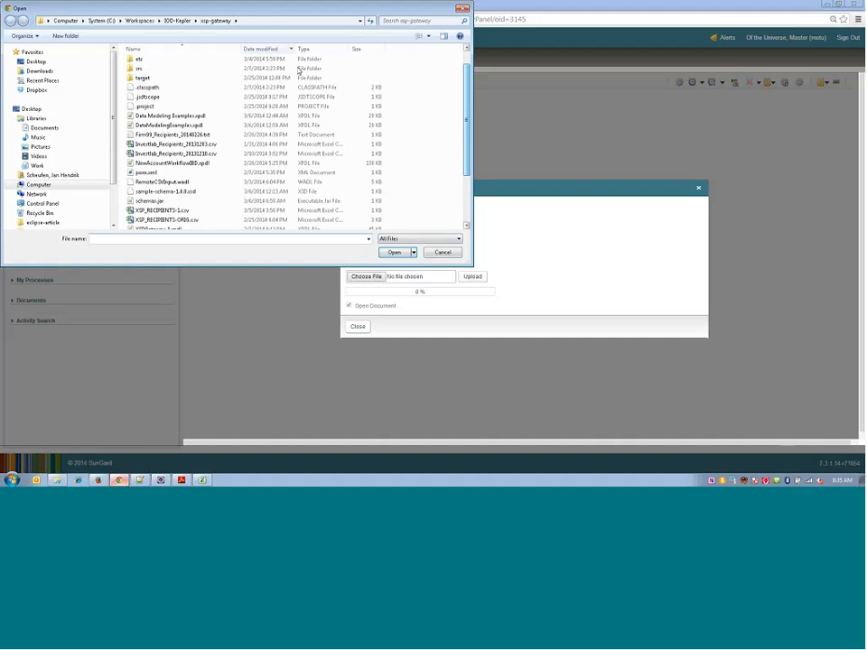
click(101, 20)
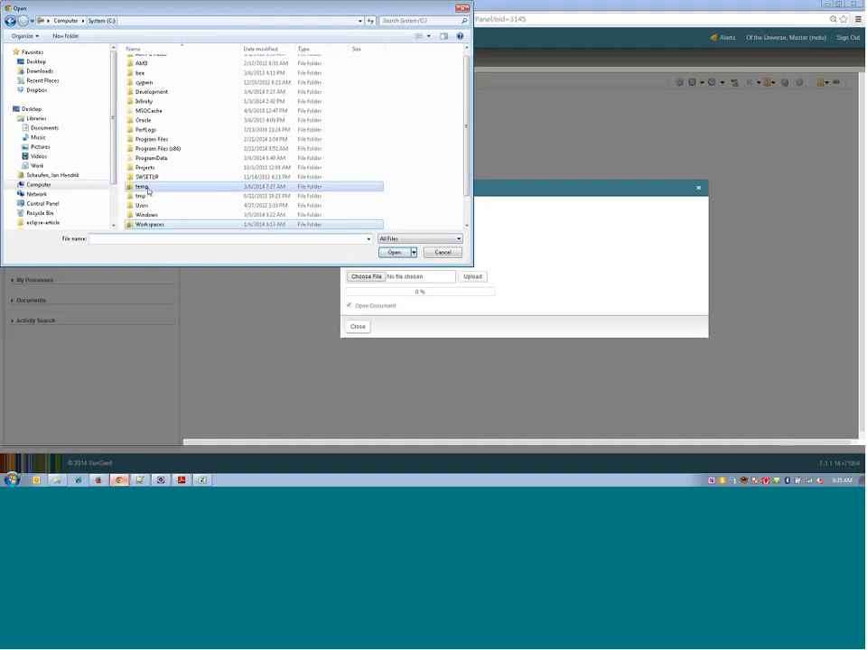
double_click(145, 188)
scroll(361, 99, down, 10)
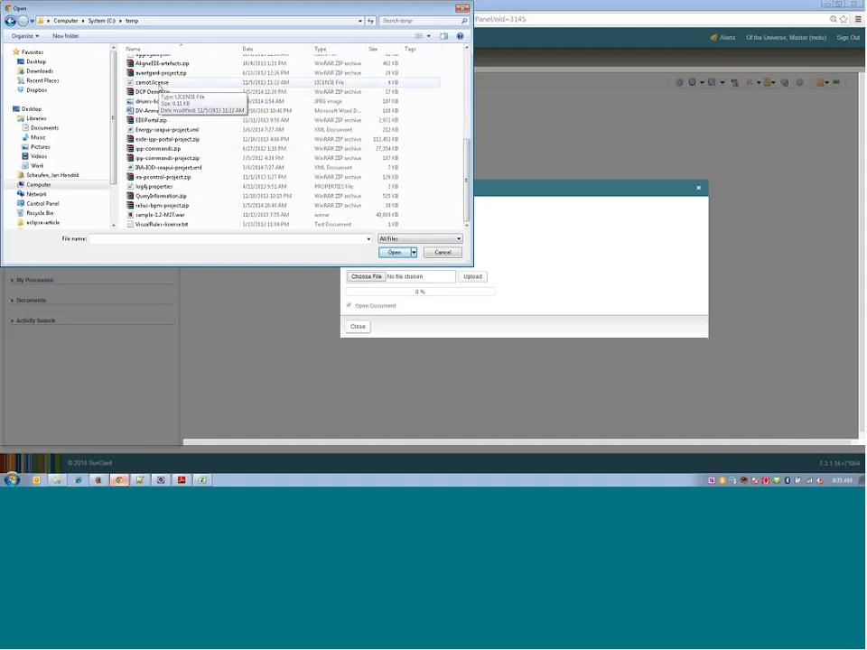
scroll(180, 135, up, 1)
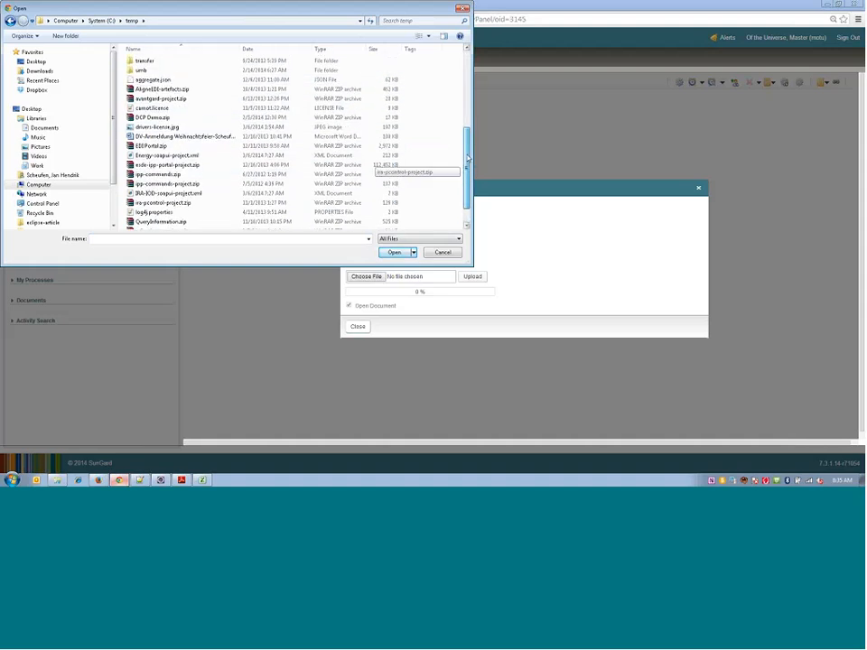
double_click(171, 132)
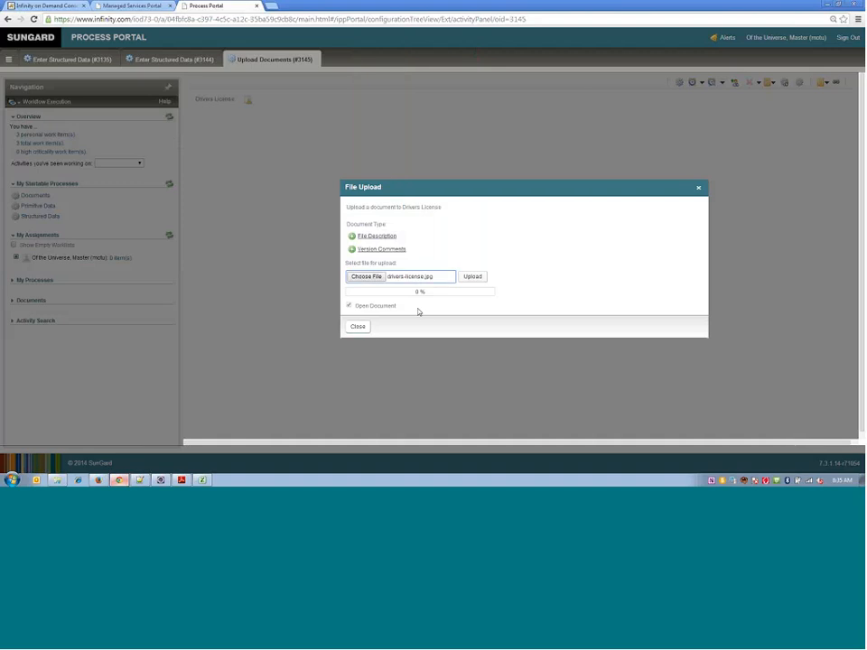
click(475, 279)
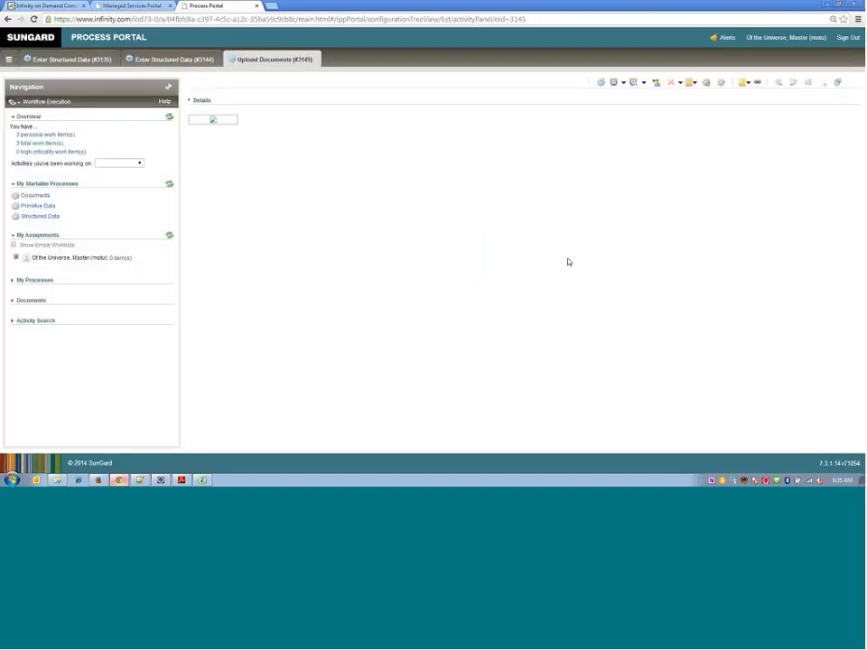
click(200, 100)
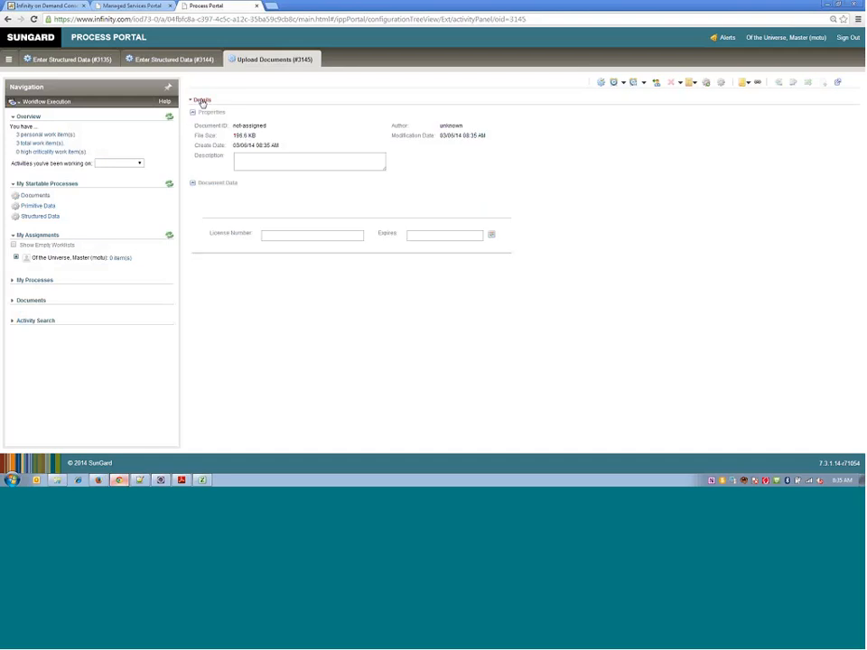
- Try to enter a person's name as the document's License Number to test the field's validation
click(286, 240)
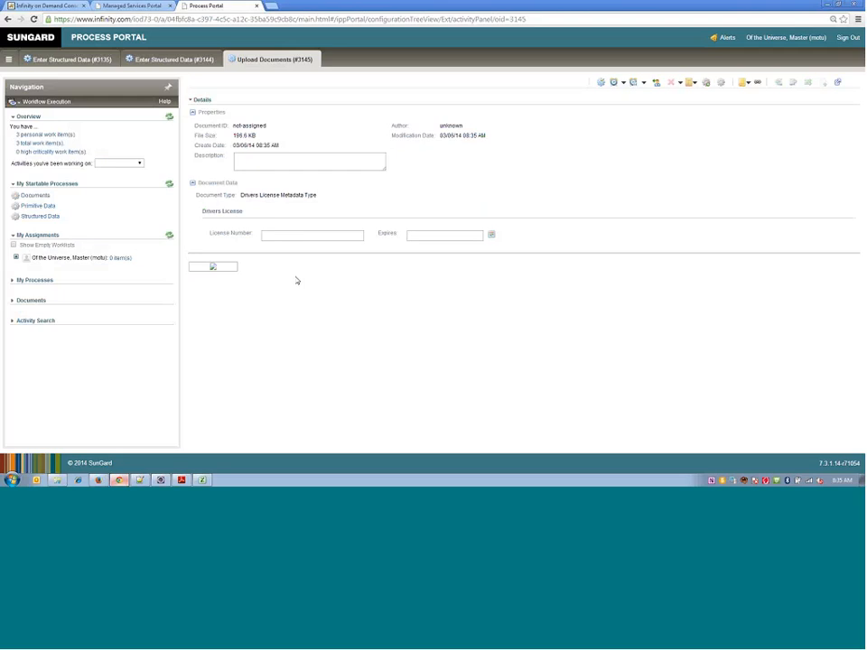
click(271, 236)
click(442, 237)
click(328, 239)
text(Jane D)
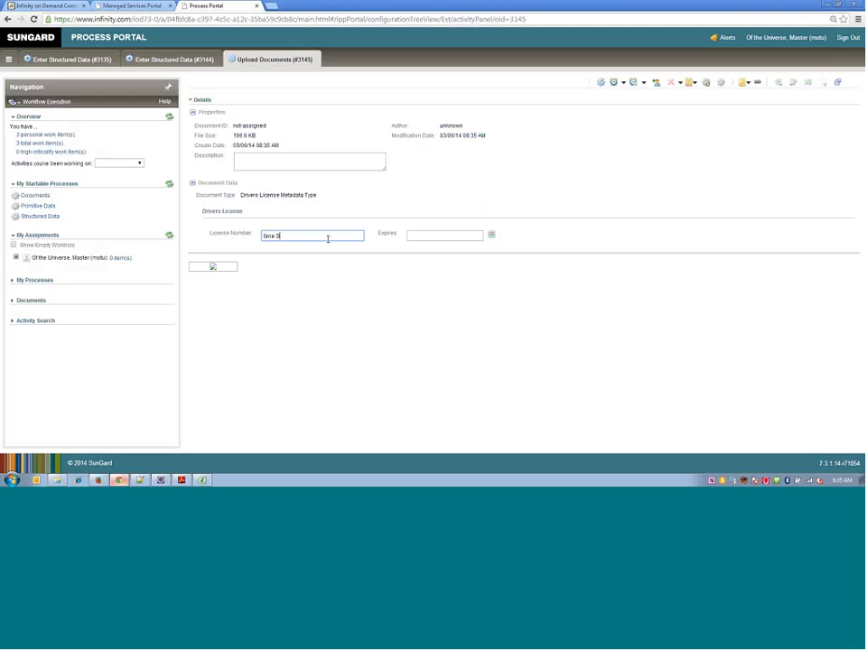
text(oe)
key(Tab)
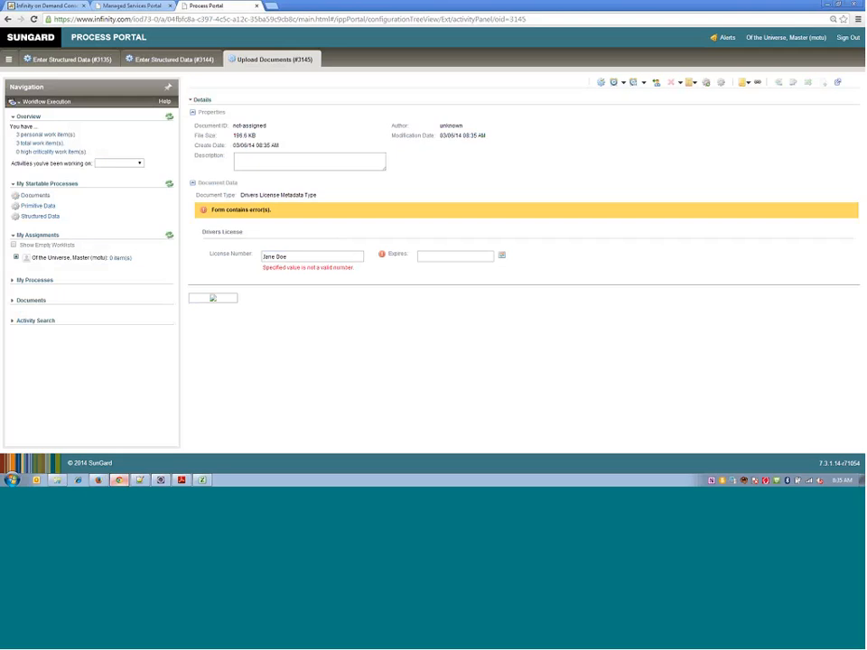
- Replace the text in the document's License Number field with a numeric license number
double_click(300, 258)
drag(308, 258, 207, 264)
text(2342342)
key(Tab)
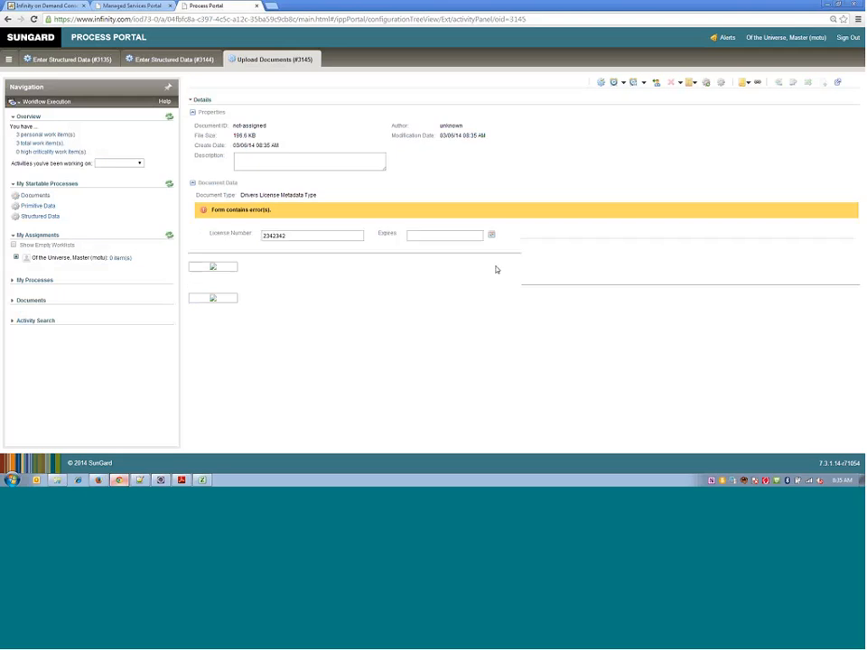
- Set the Expires date to 03/17/16 and complete the Upload Documents activity, saving the document without version comments
click(490, 234)
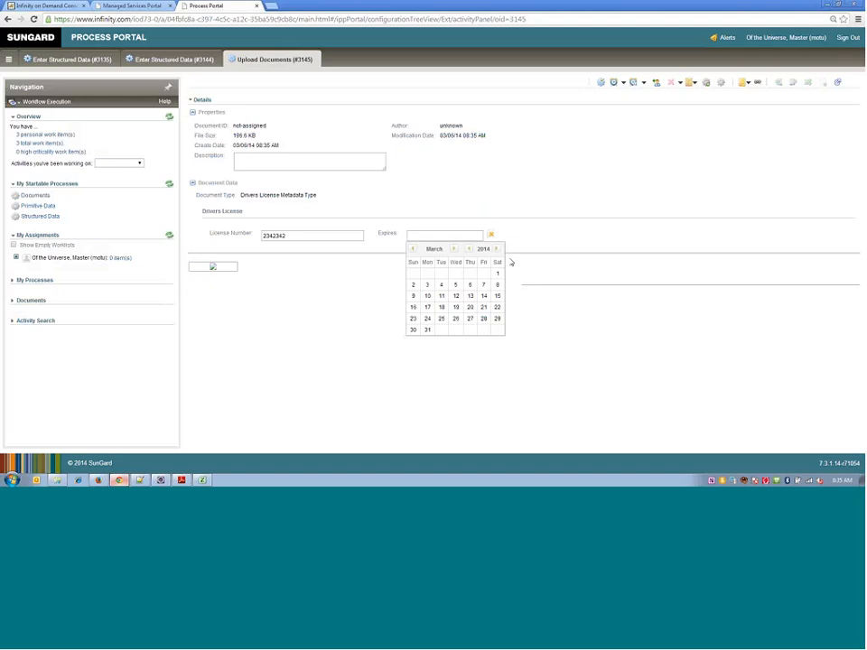
click(496, 249)
click(471, 296)
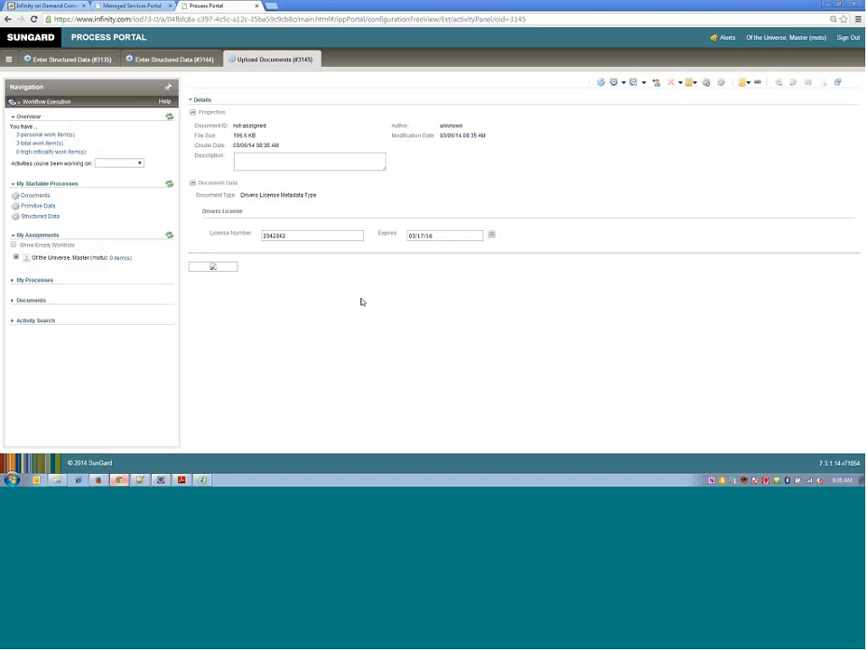
click(600, 83)
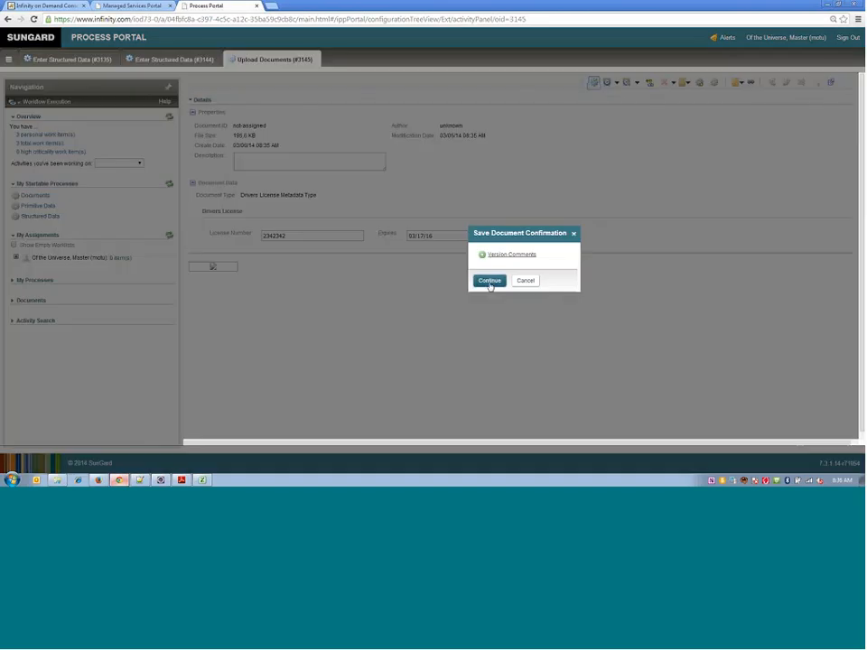
click(489, 281)
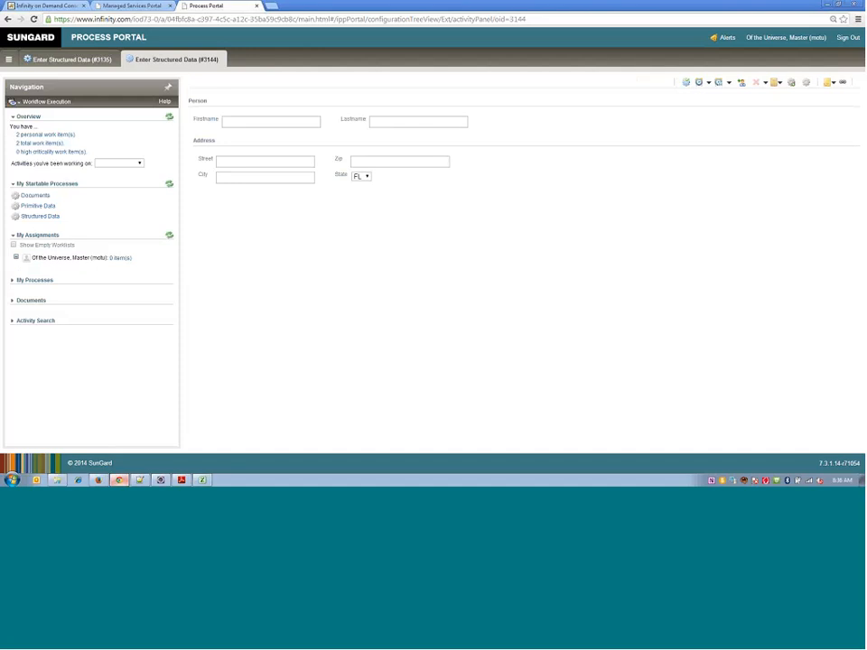
- Close the two open Enter Structured Data activities and switch back to the Documents process diagram in the Managed Services Portal
click(223, 55)
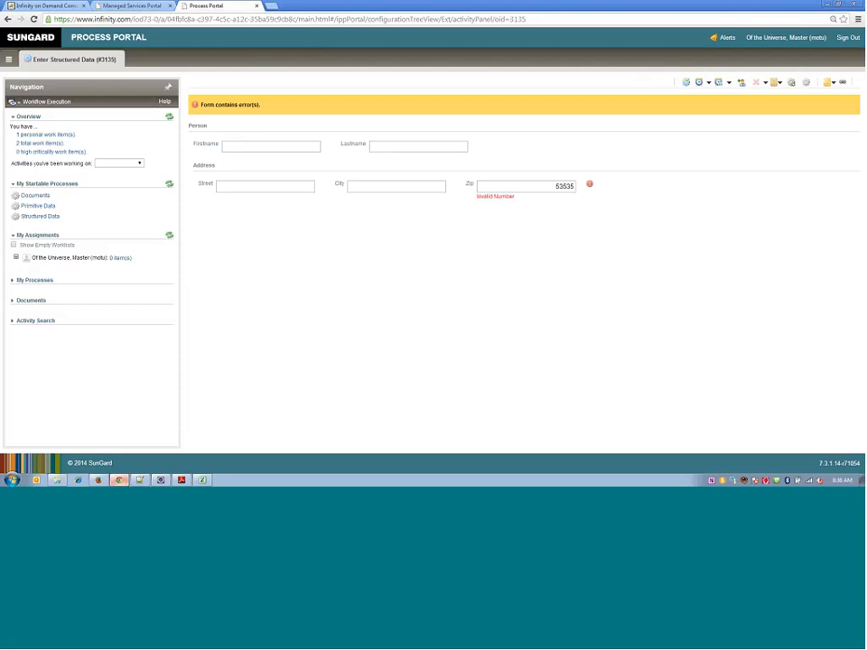
click(122, 57)
click(131, 6)
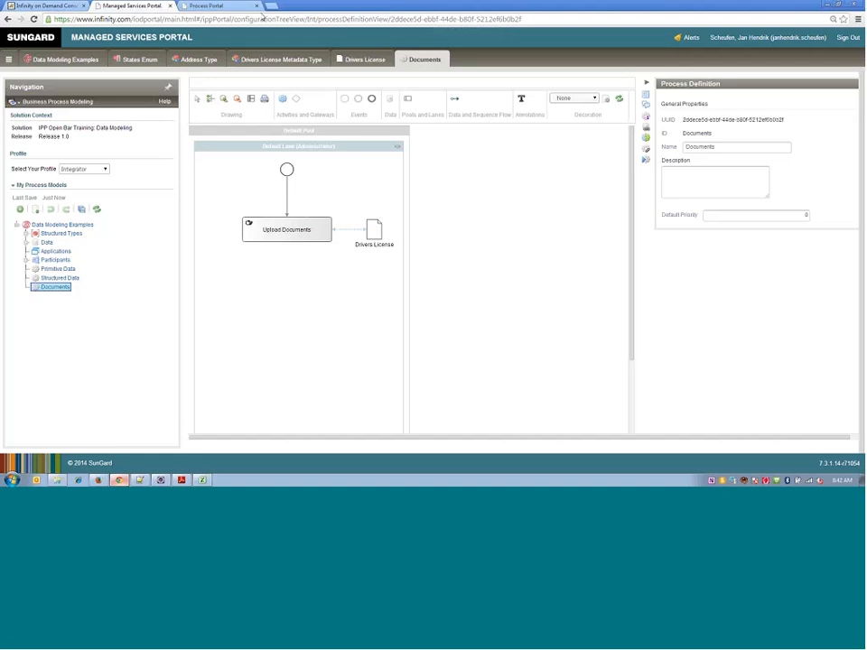
- Switch to the Process Portal, start a new Documents process and open the file selection for the Drivers License upload
click(236, 8)
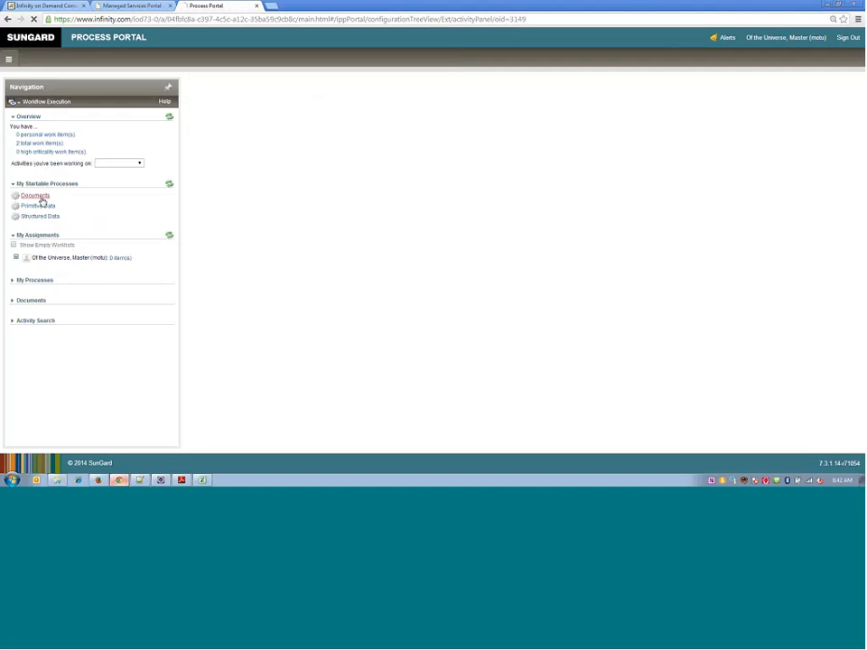
click(41, 201)
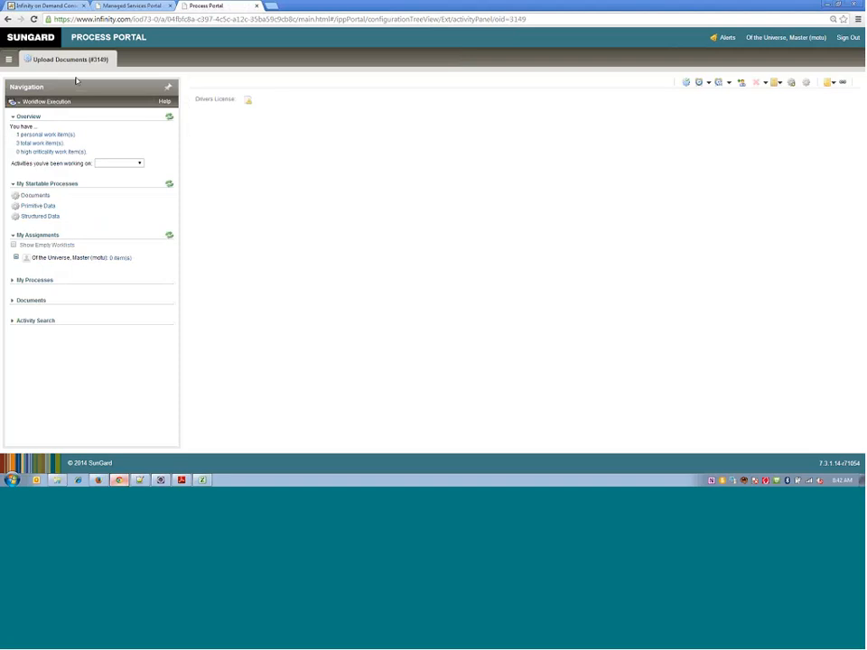
click(248, 101)
click(411, 281)
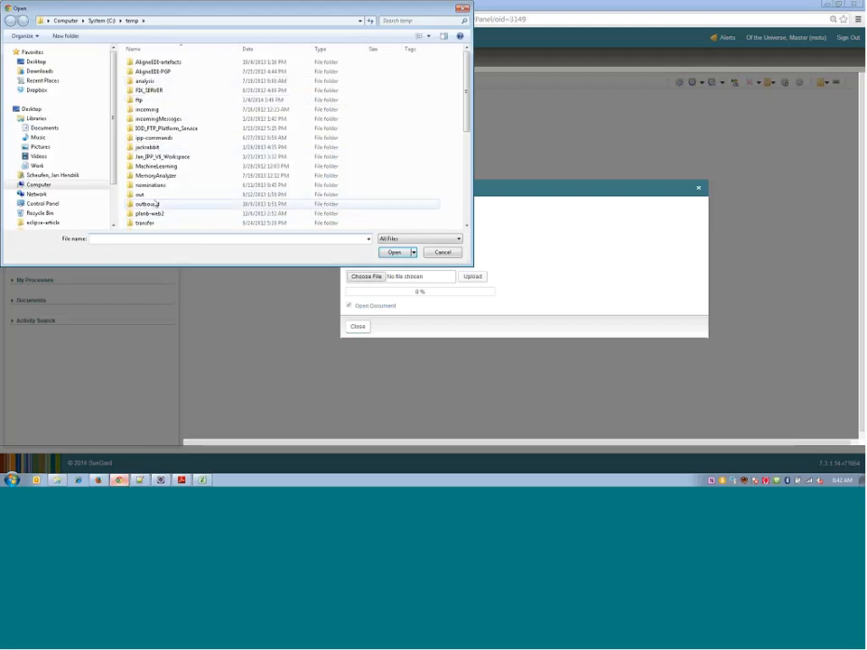
- Choose drivers-license.jpg from the C: drive's temp folder and upload it as the Drivers License document
click(58, 184)
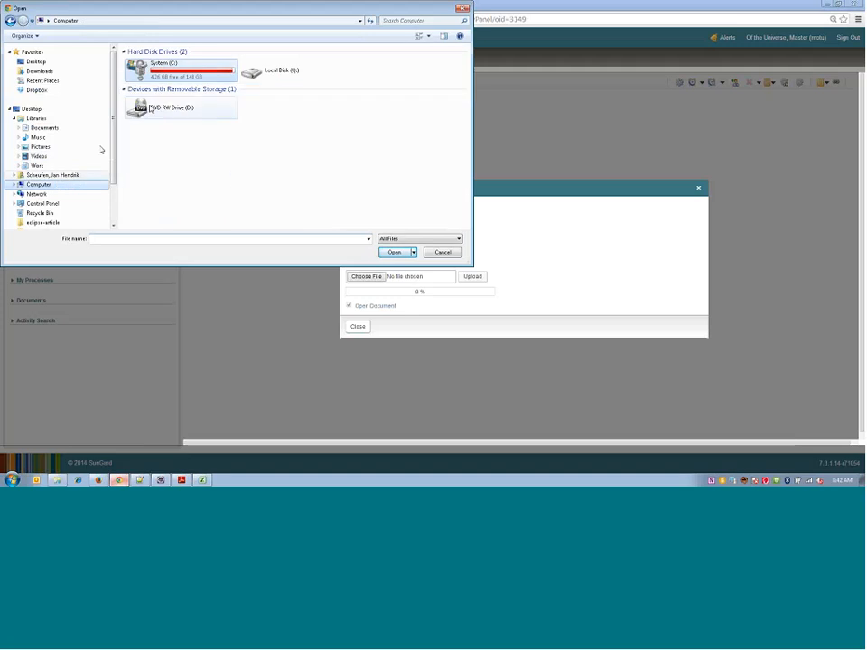
double_click(154, 65)
click(172, 187)
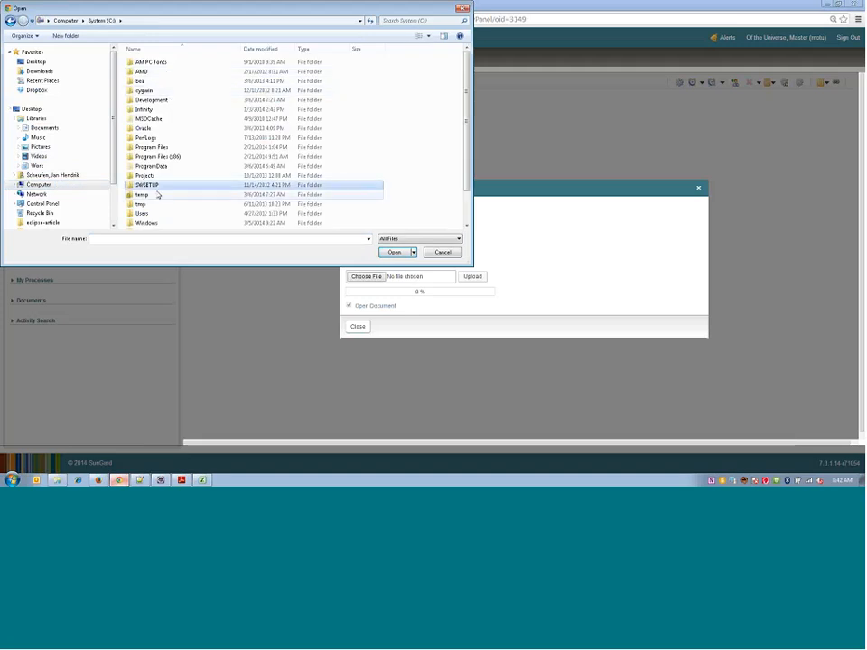
double_click(158, 194)
scroll(228, 166, down, 10)
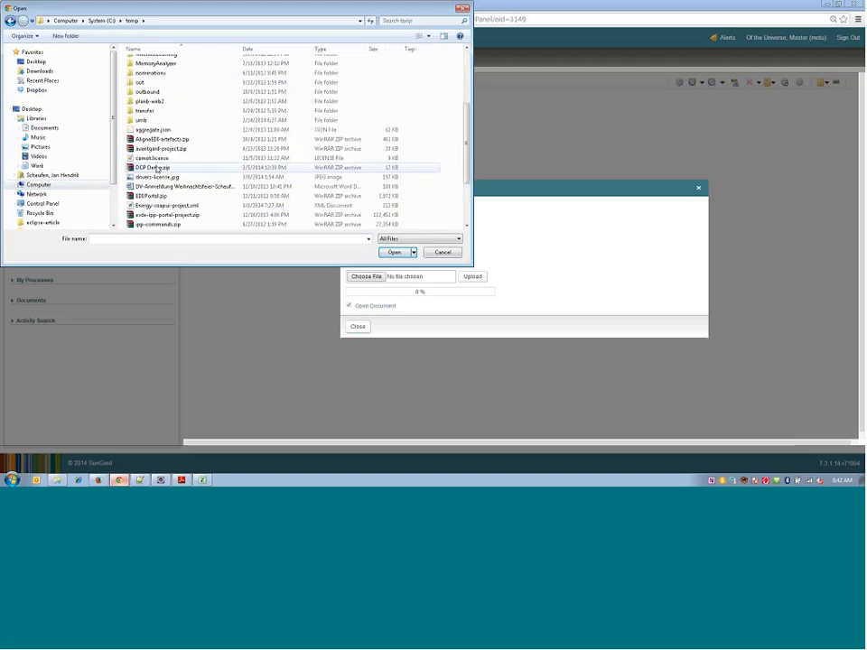
double_click(159, 178)
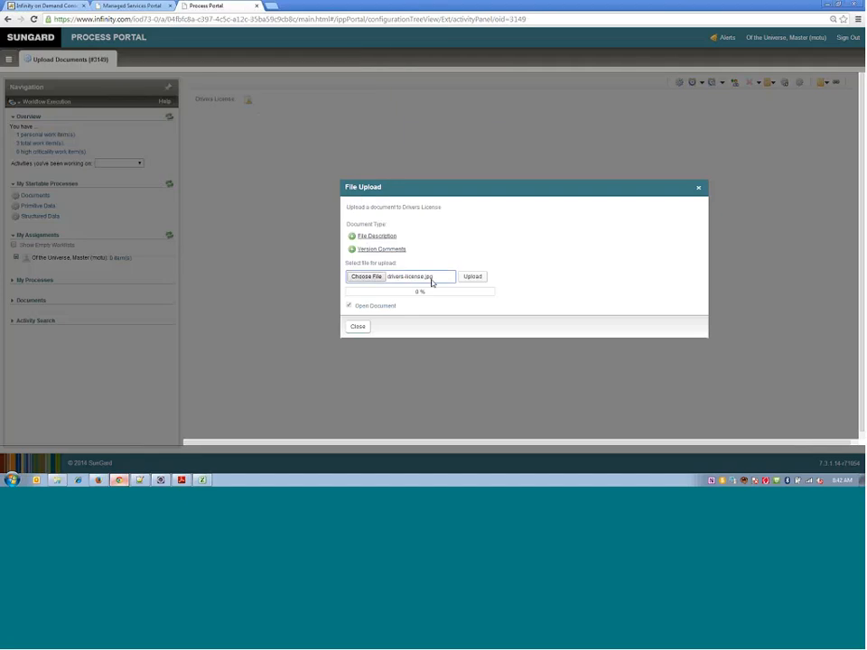
click(471, 278)
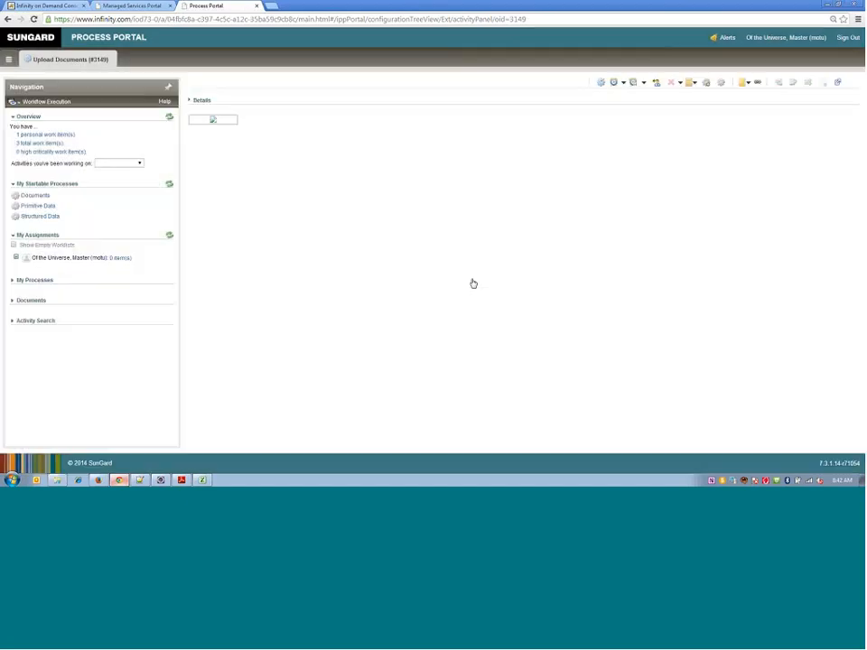
- Suspend and save the Upload Documents activity without version comments, and reactivate it from the personal worklist
click(633, 83)
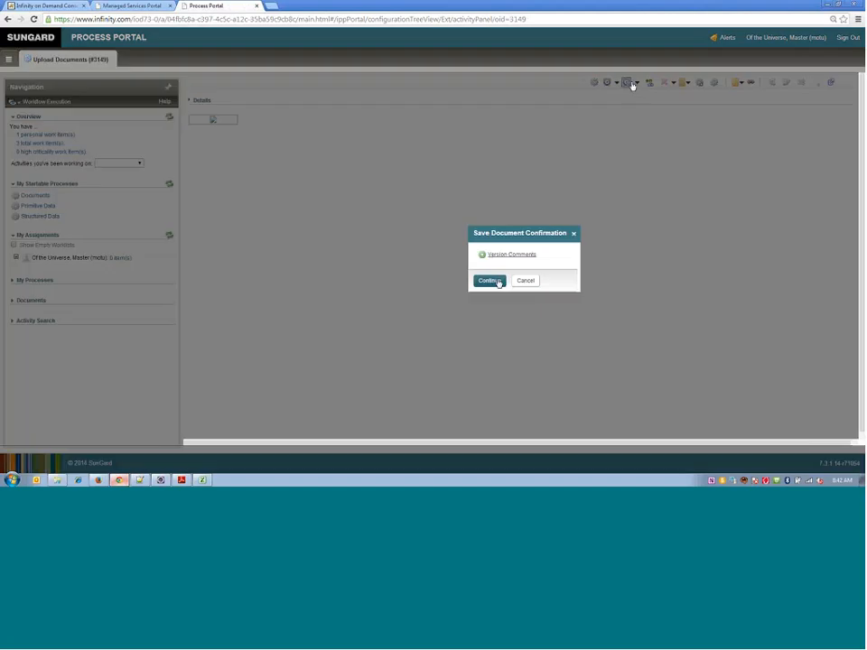
click(497, 283)
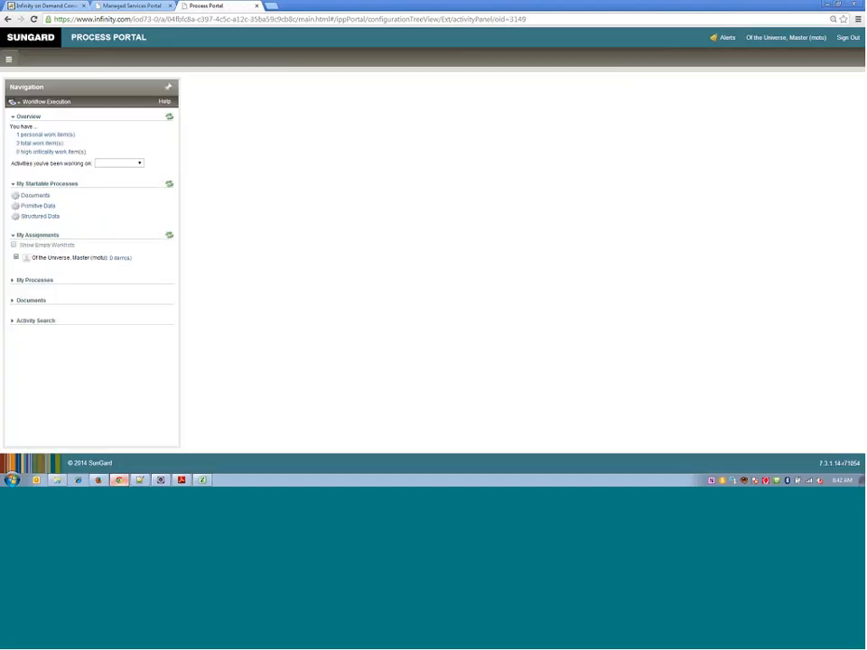
click(121, 260)
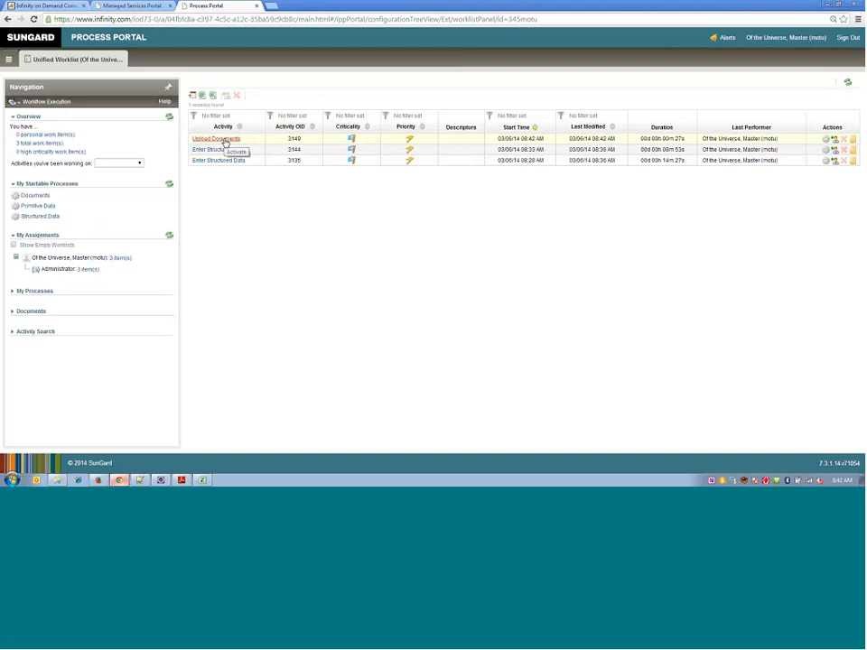
click(224, 141)
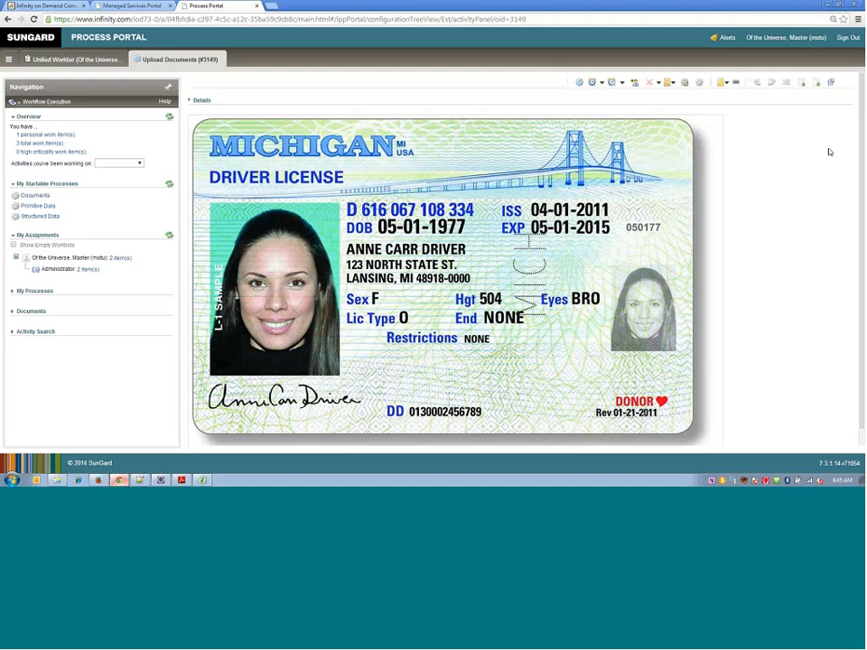
- Switch to the Managed Services Portal and review the Structured Types and Data of the Data Modeling Examples model
click(131, 6)
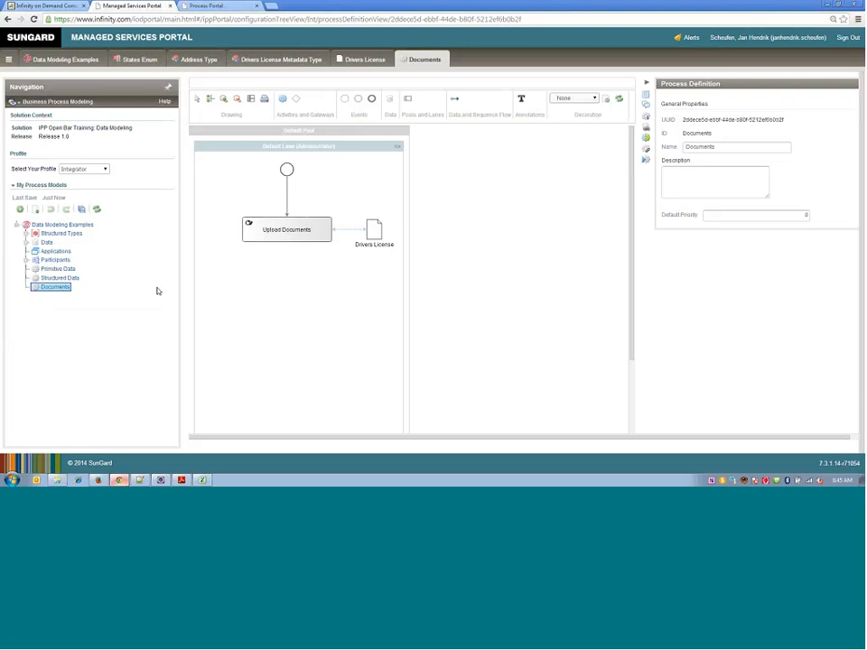
click(27, 234)
click(27, 234)
click(28, 242)
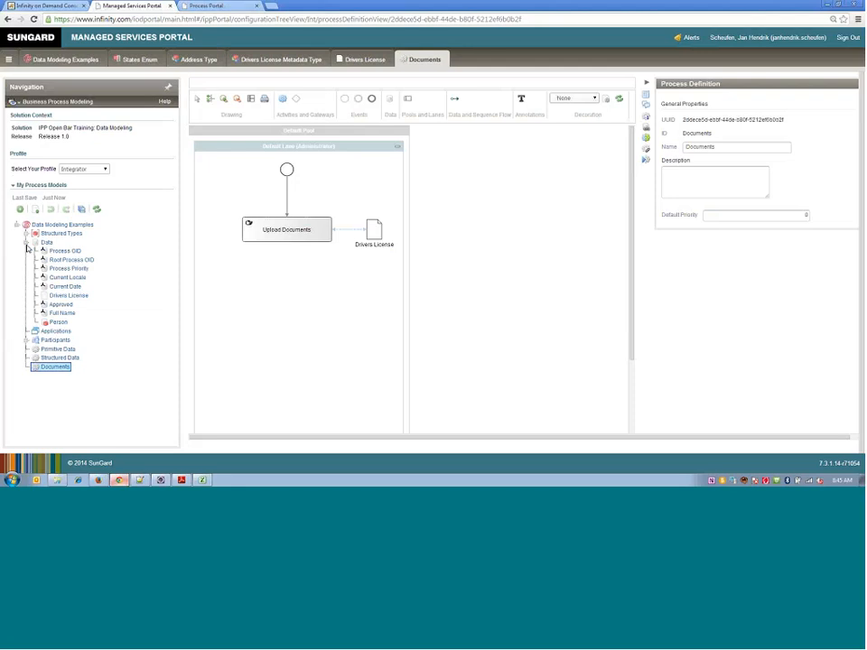
click(28, 243)
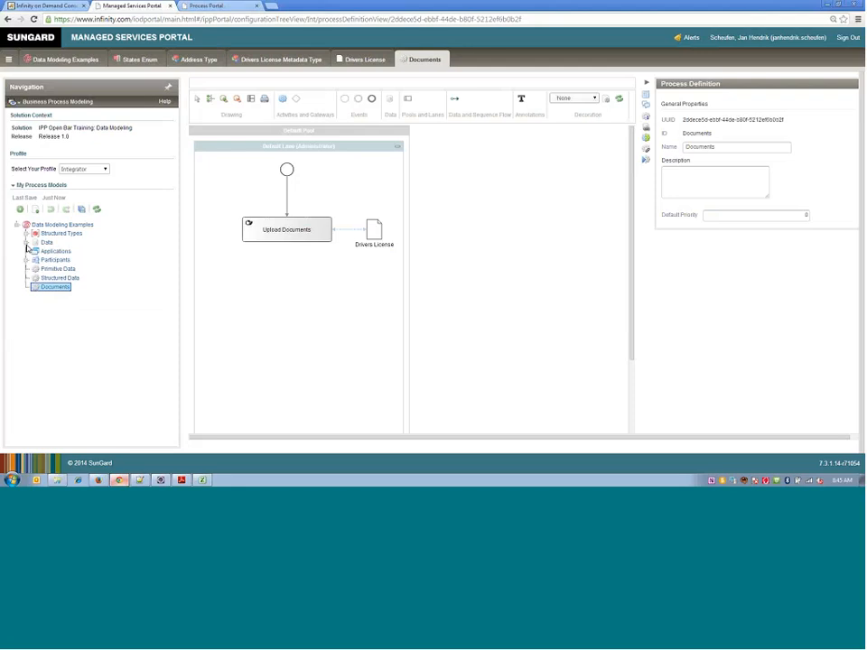
- Examine the model's data and structured types again, and open the Person data definition
click(26, 243)
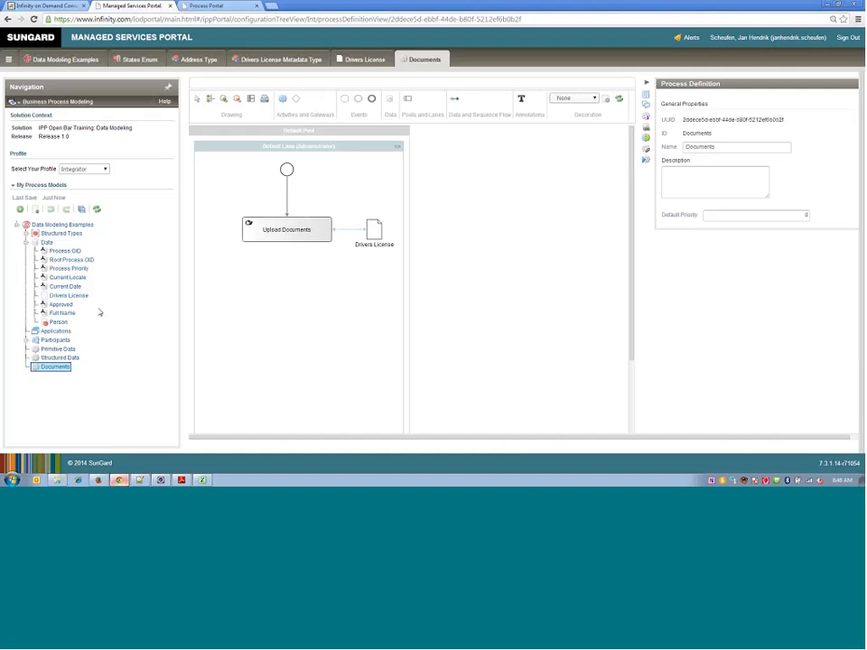
click(26, 234)
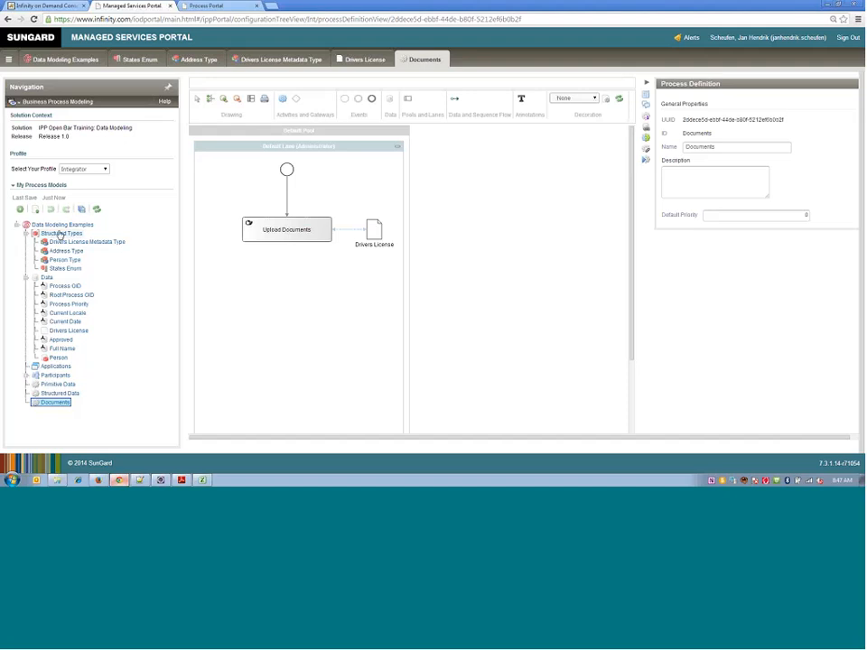
click(26, 233)
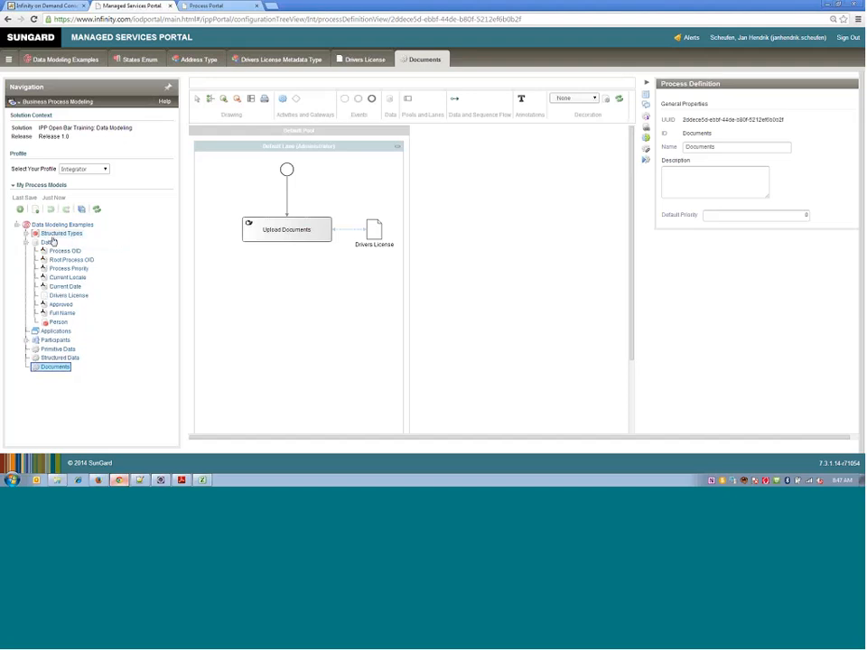
click(69, 325)
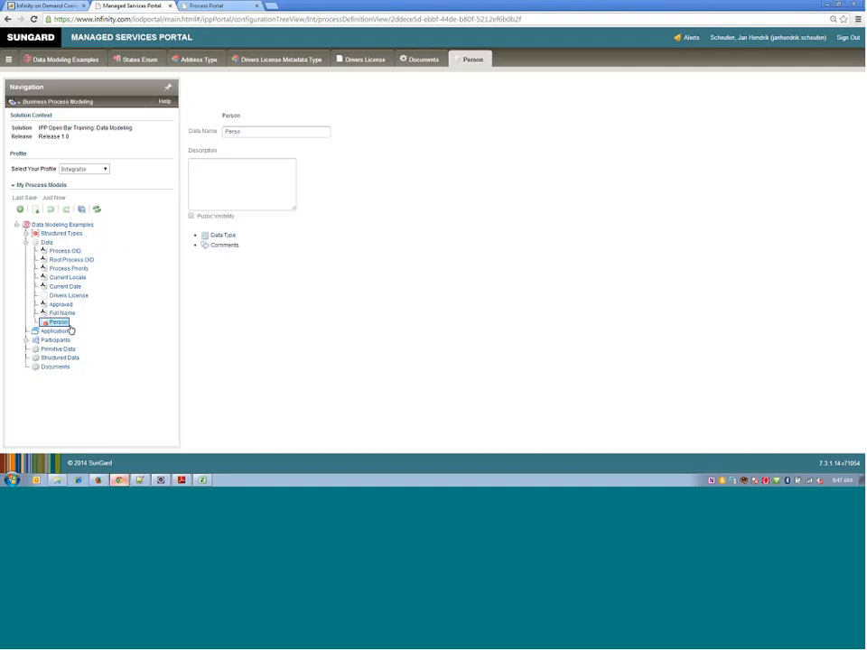